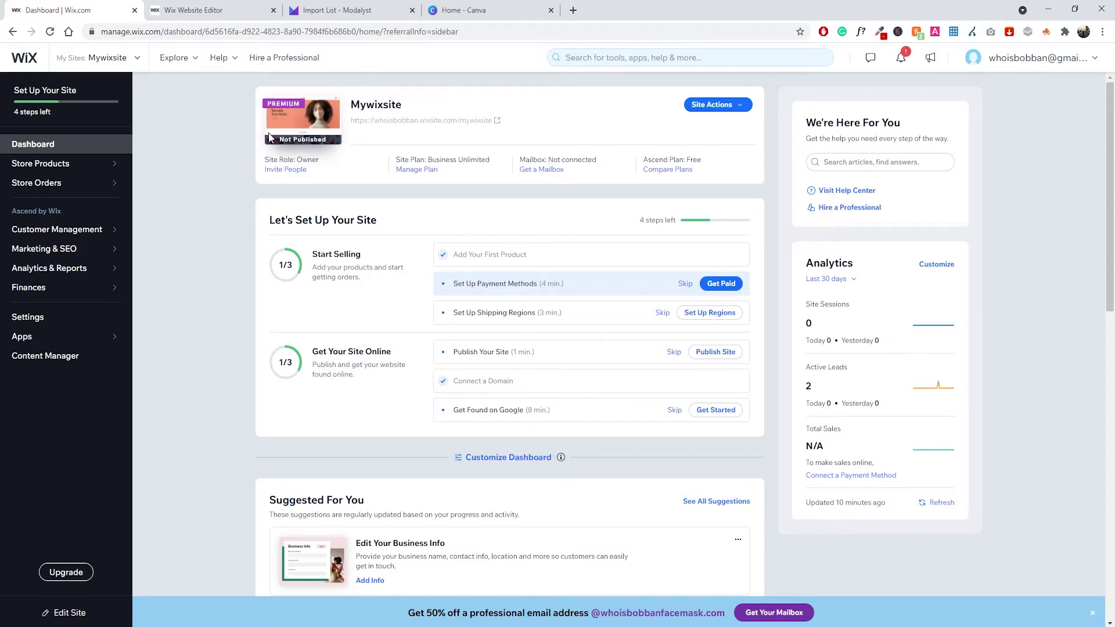
{"action": "left_click", "coordinate": [703, 106]}
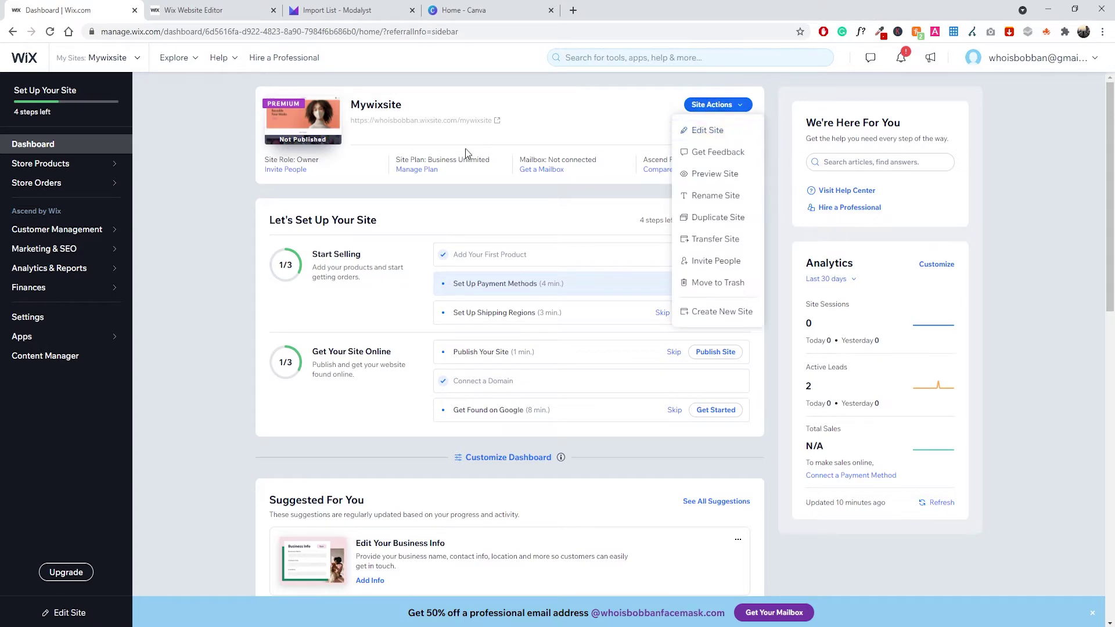
{"action": "left_click", "coordinate": [226, 162]}
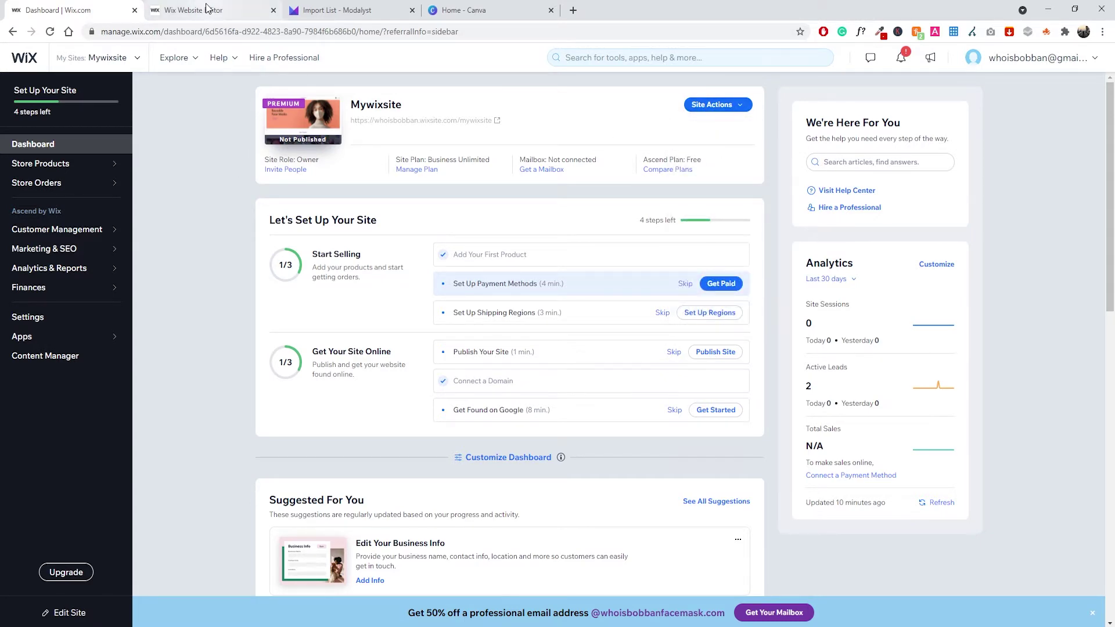
Switch to the open Wix Website Editor and look over the store's home page, including the hero strip and Most Popular products.
{"action": "left_click", "coordinate": [174, 11]}
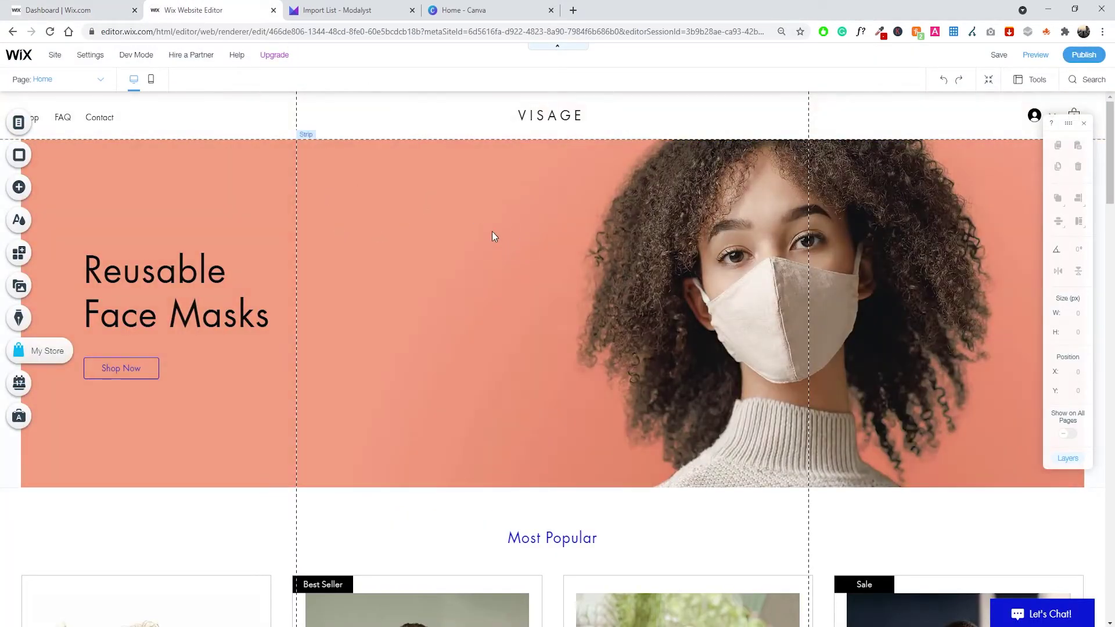
{"action": "scroll", "coordinate": [502, 247], "scroll_direction": "down", "scroll_amount": 4}
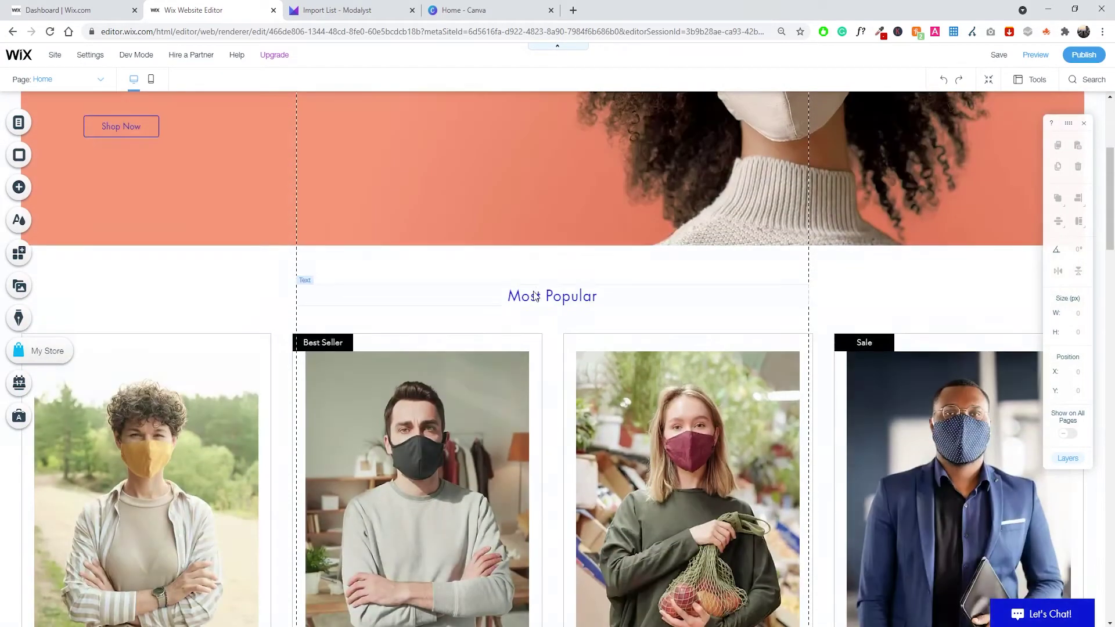
{"action": "scroll", "coordinate": [523, 278], "scroll_direction": "up", "scroll_amount": 4}
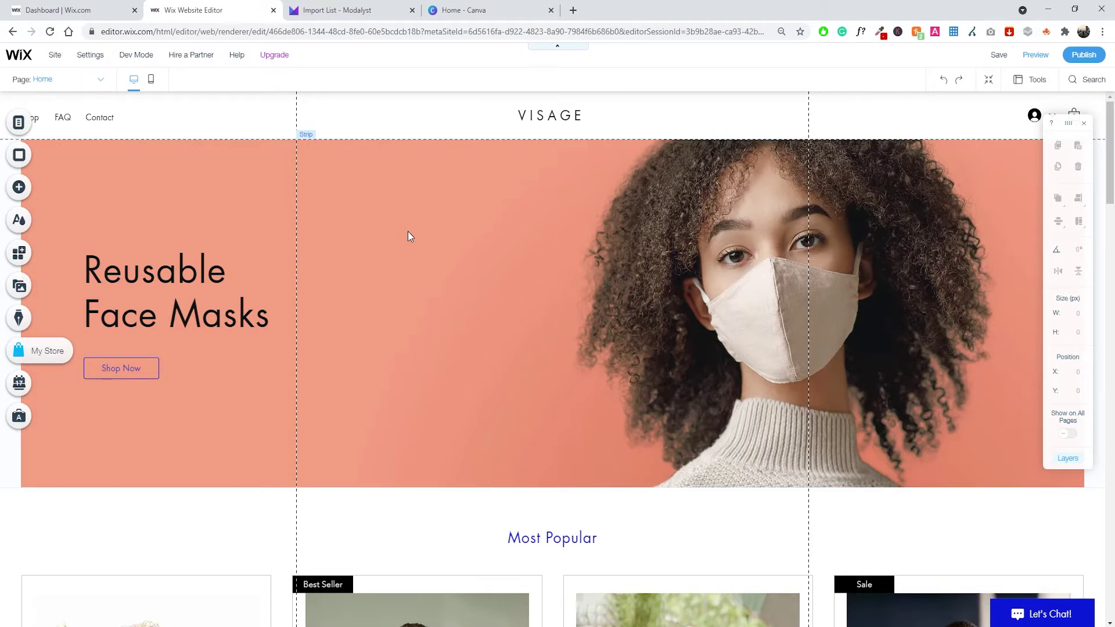
{"action": "scroll", "coordinate": [413, 233], "scroll_direction": "down", "scroll_amount": 2}
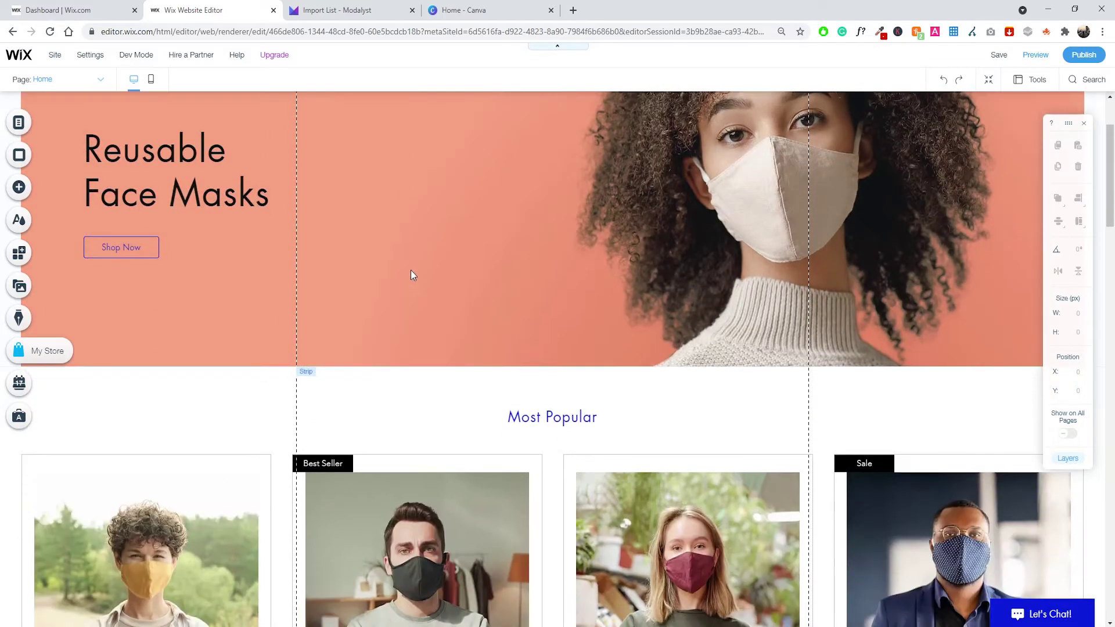
{"action": "scroll", "coordinate": [410, 270], "scroll_direction": "up", "scroll_amount": 2}
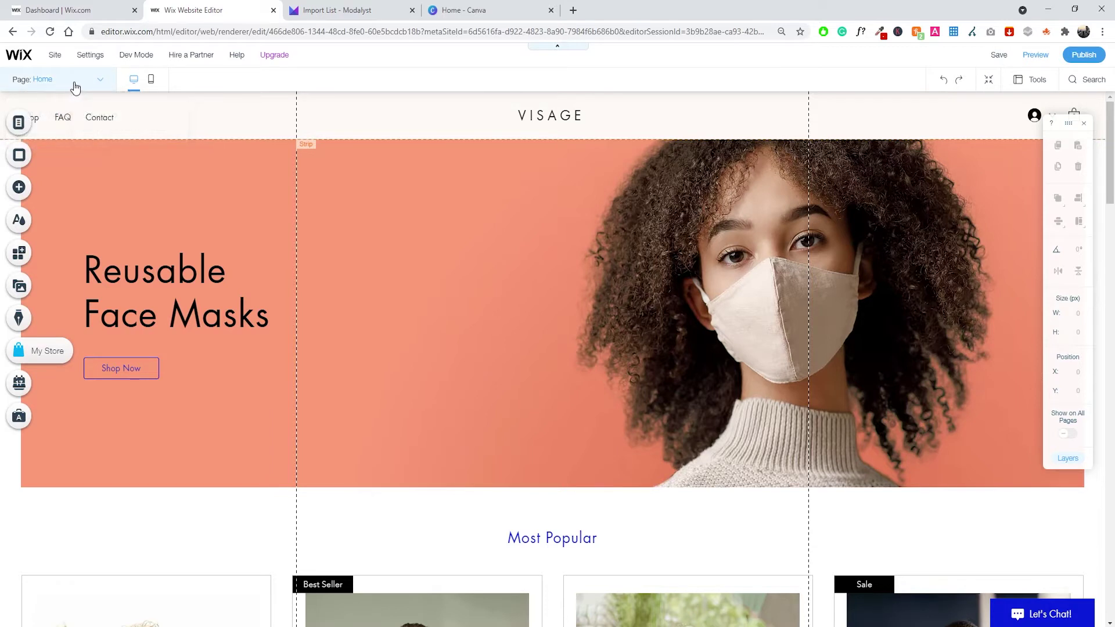
Open the store's Product Page for editing and review its images, purchase options, description and footer.
{"action": "left_click", "coordinate": [41, 80]}
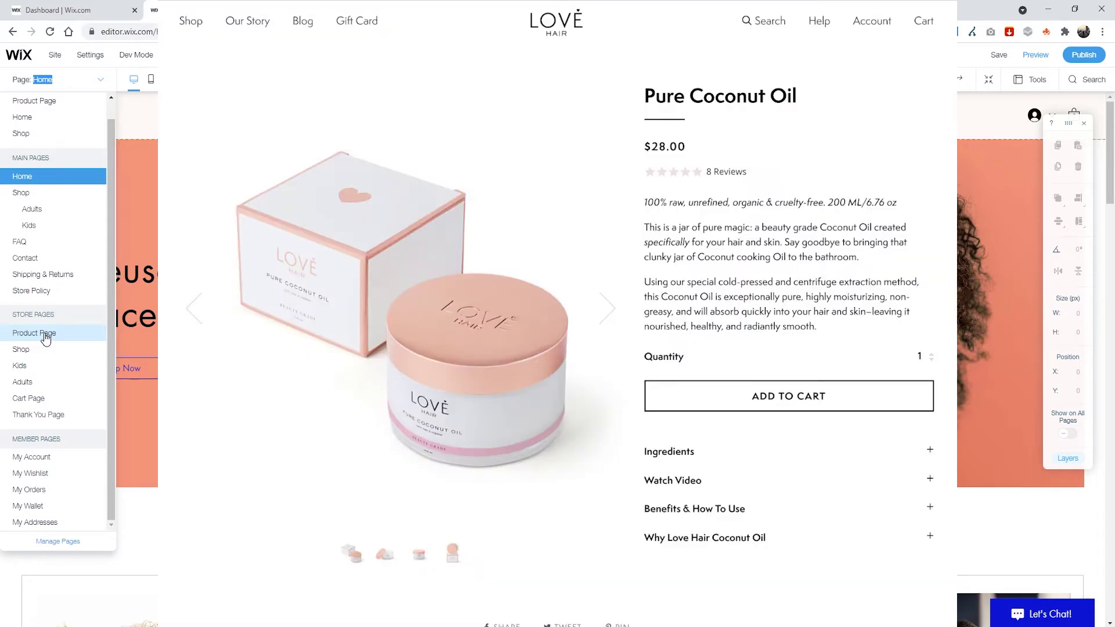
{"action": "left_click", "coordinate": [45, 333]}
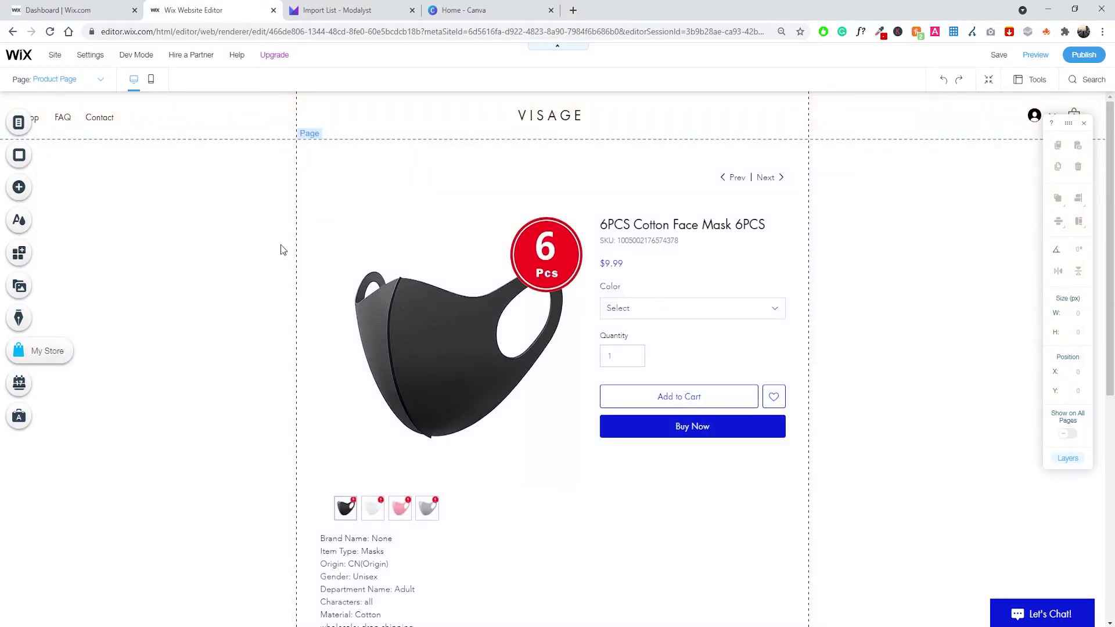
{"action": "scroll", "coordinate": [243, 264], "scroll_direction": "down", "scroll_amount": 1}
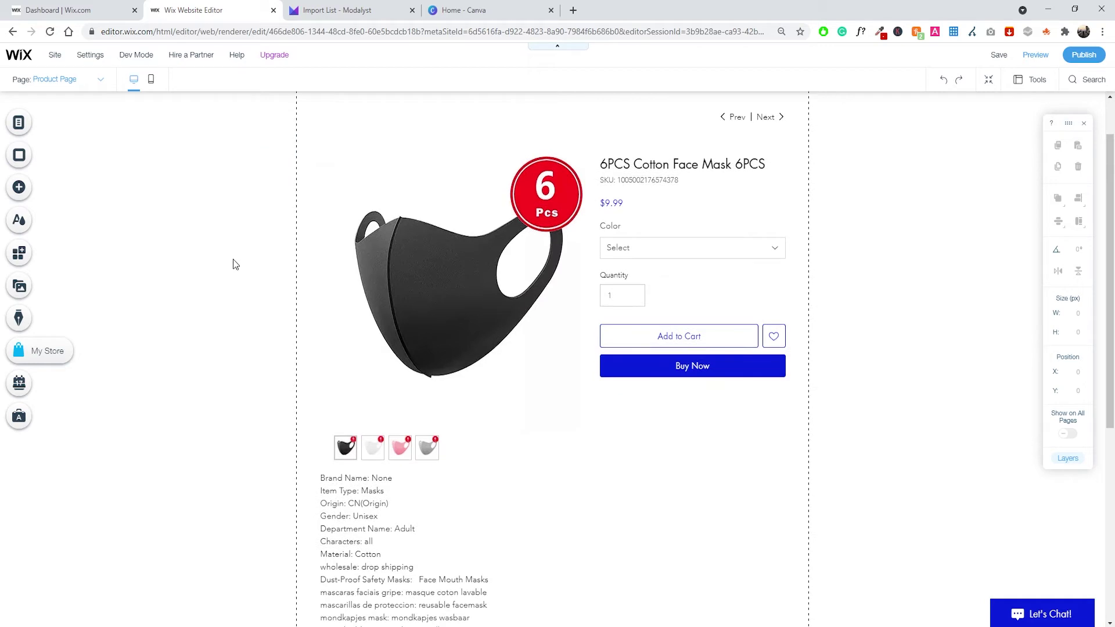
{"action": "scroll", "coordinate": [232, 259], "scroll_direction": "up", "scroll_amount": 1}
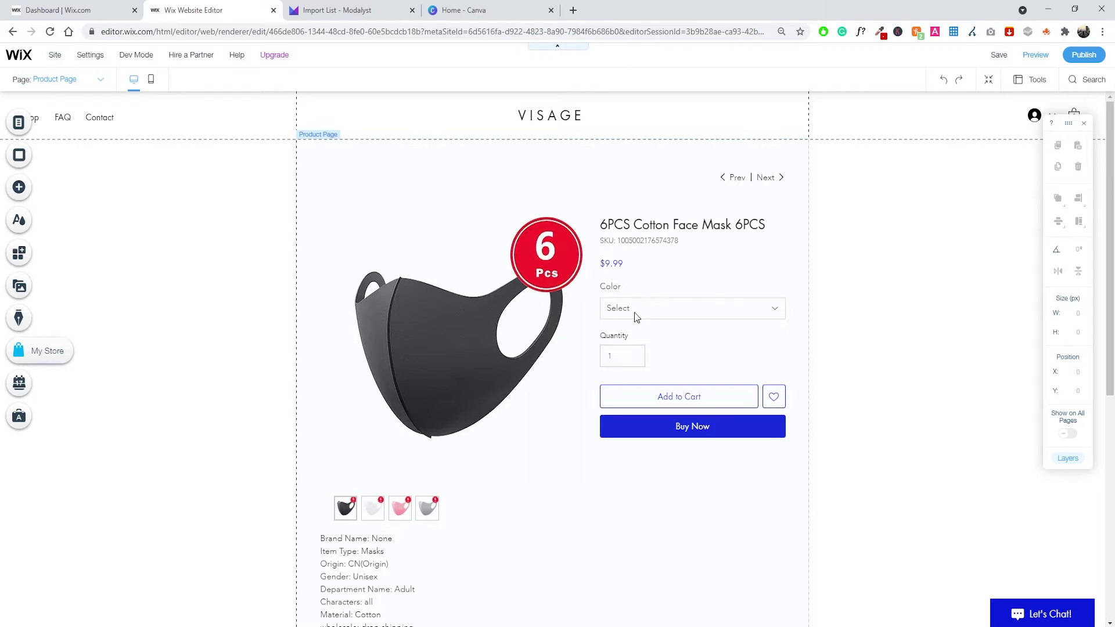
{"action": "scroll", "coordinate": [567, 351], "scroll_direction": "down", "scroll_amount": 1}
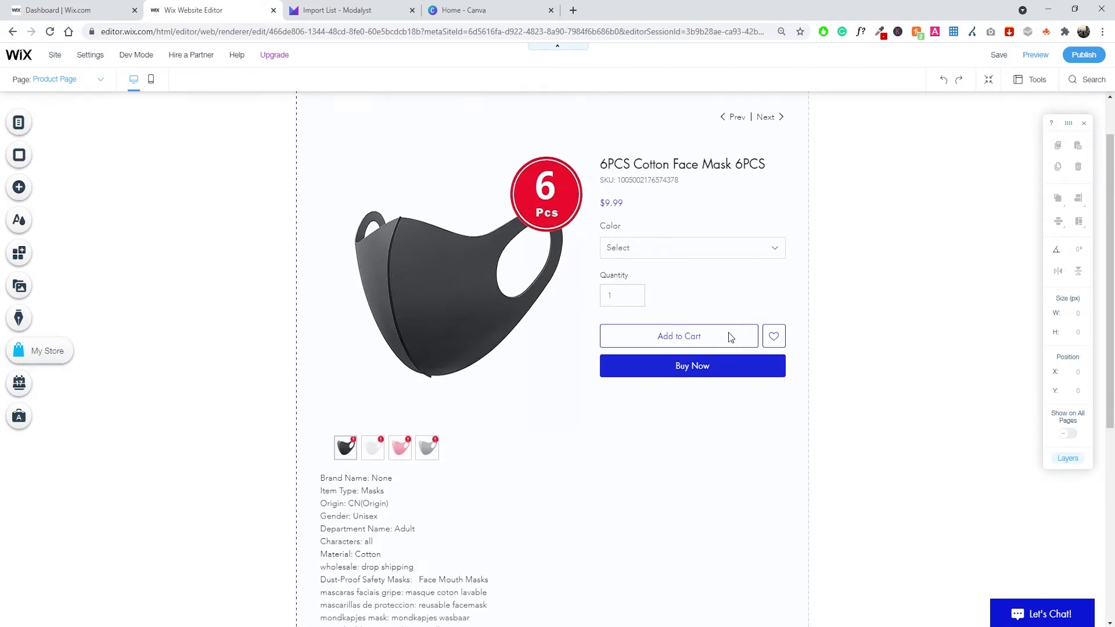
{"action": "scroll", "coordinate": [634, 351], "scroll_direction": "down", "scroll_amount": 1}
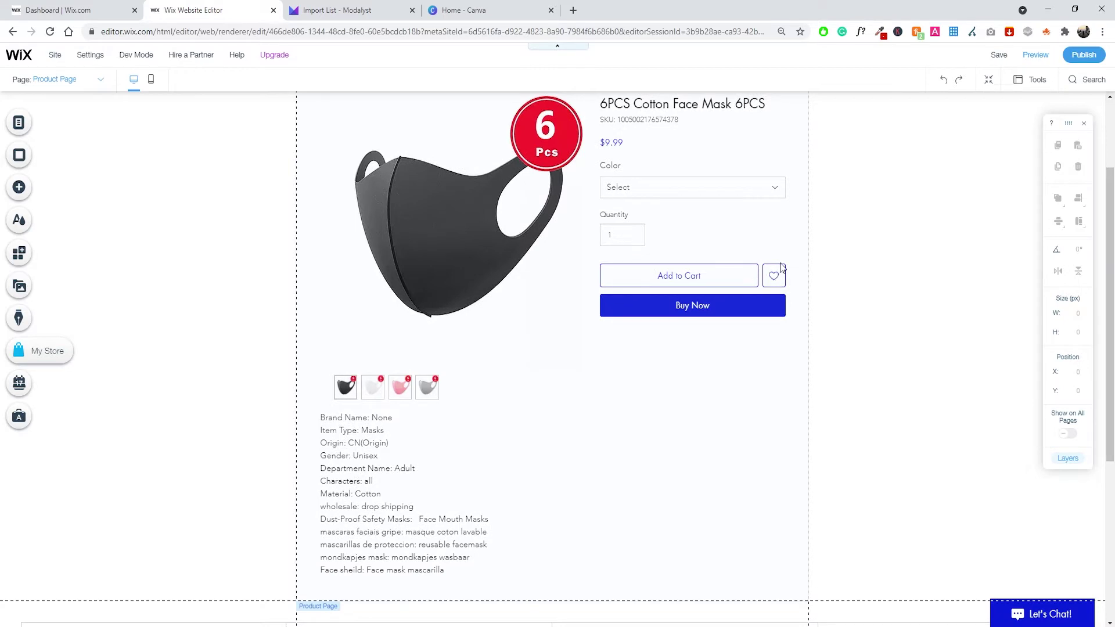
{"action": "scroll", "coordinate": [543, 360], "scroll_direction": "down", "scroll_amount": 2}
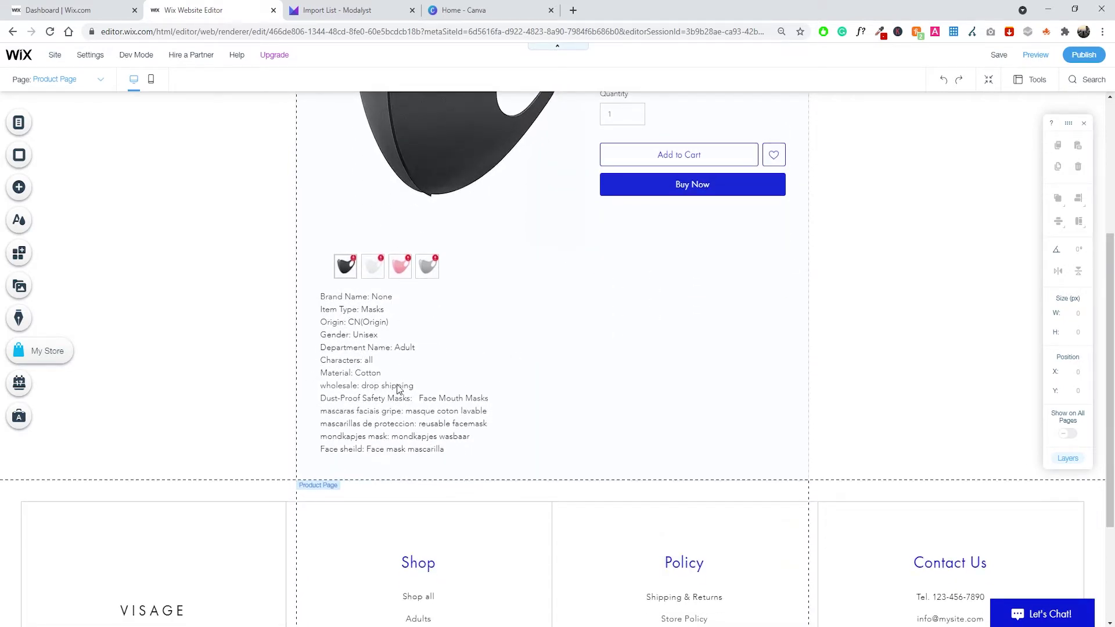
{"action": "scroll", "coordinate": [435, 307], "scroll_direction": "down", "scroll_amount": 2}
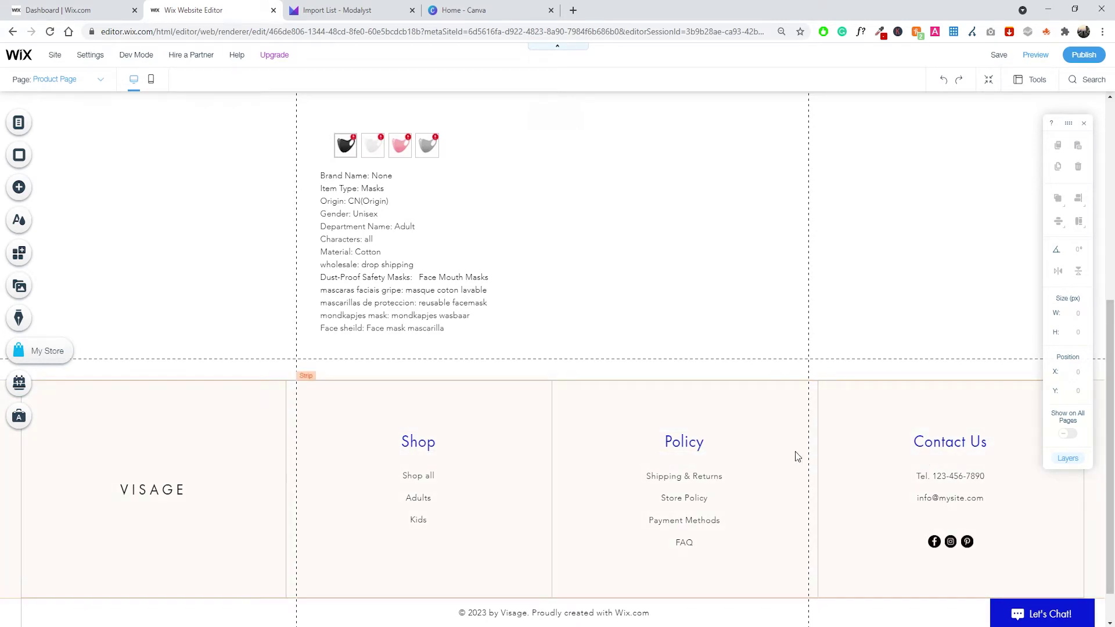
{"action": "scroll", "coordinate": [521, 445], "scroll_direction": "up", "scroll_amount": 6}
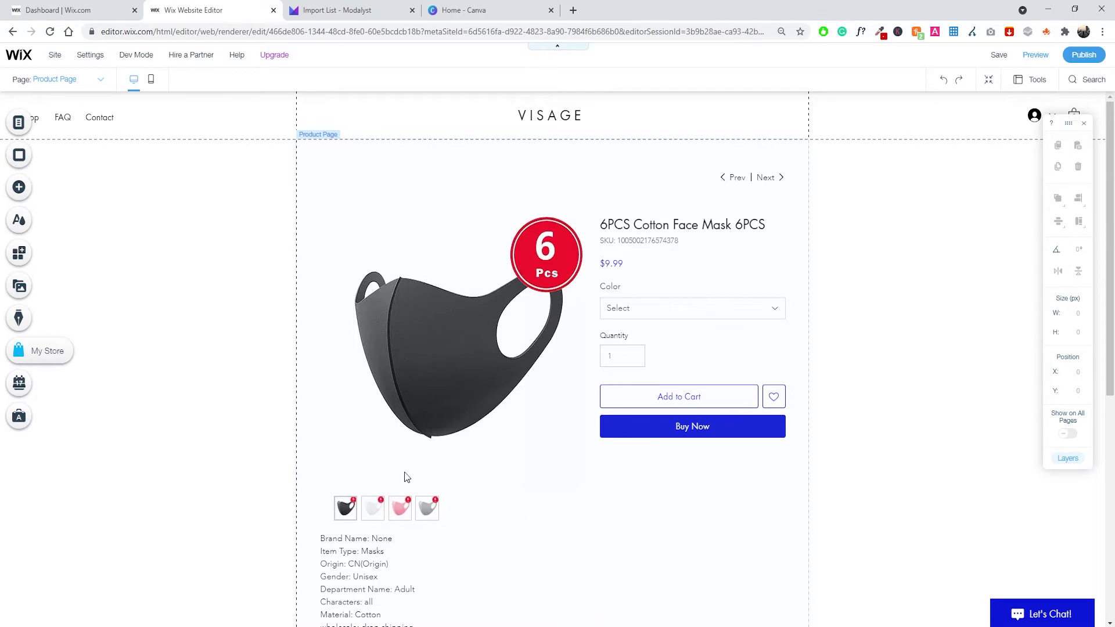
Select the product page element and open its page layout settings.
{"action": "left_click", "coordinate": [601, 231]}
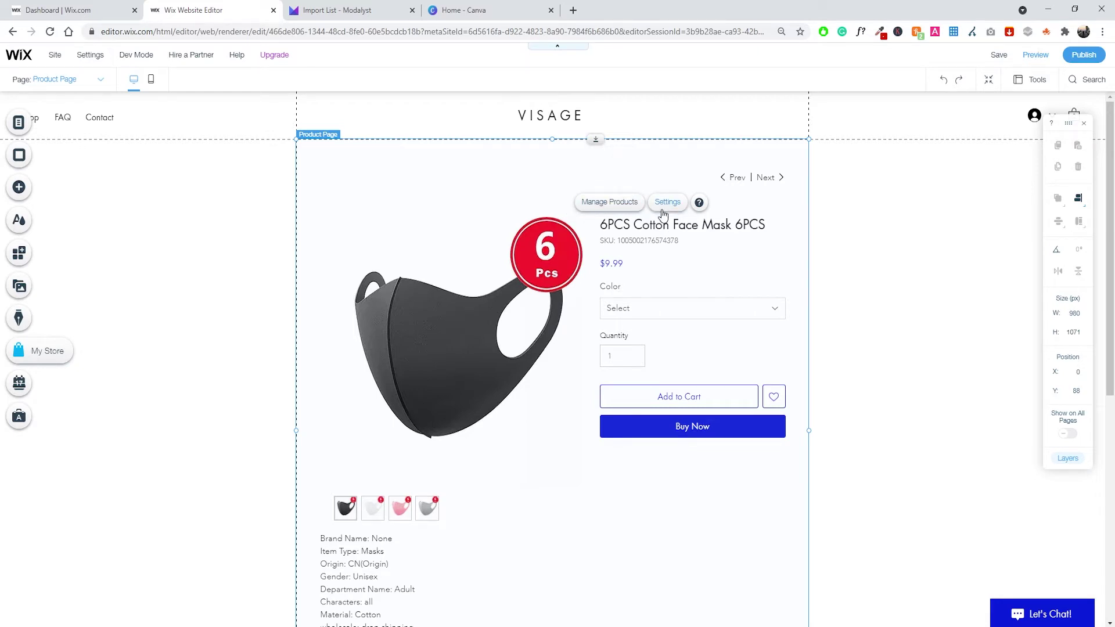
{"action": "left_click", "coordinate": [668, 203]}
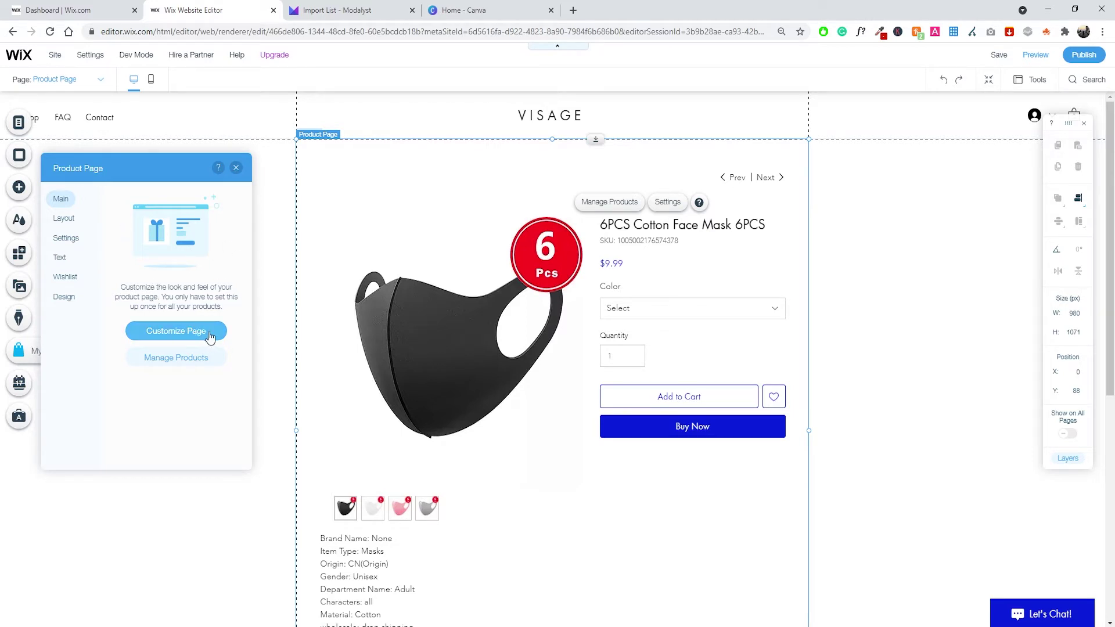
{"action": "left_click", "coordinate": [70, 225]}
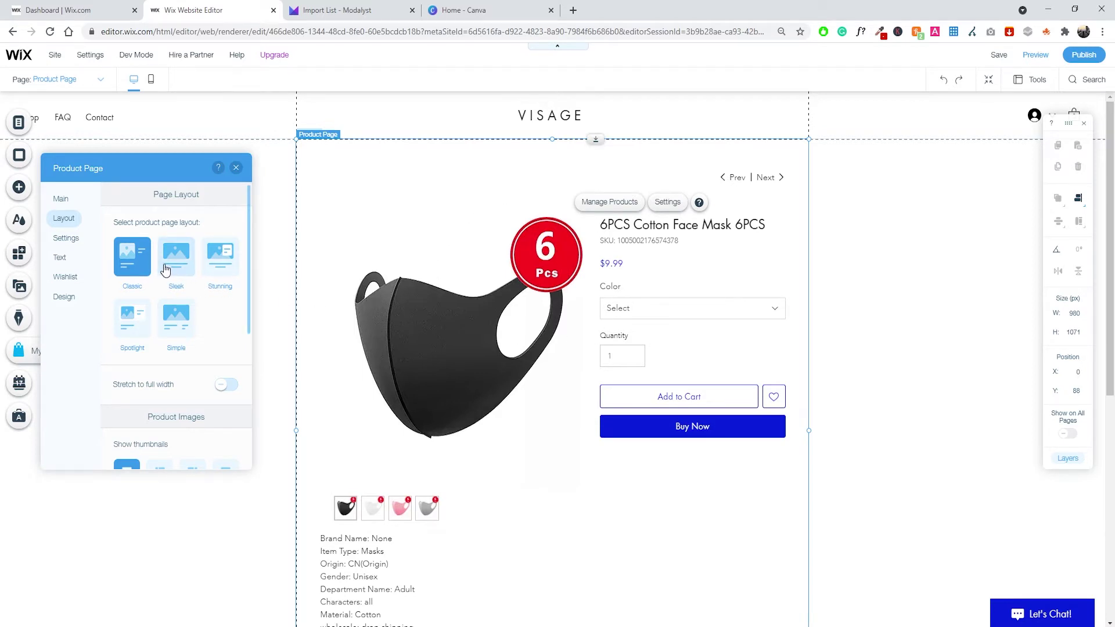
Try the Sleek layout on the product page and review how the product is arranged.
{"action": "left_click", "coordinate": [185, 266]}
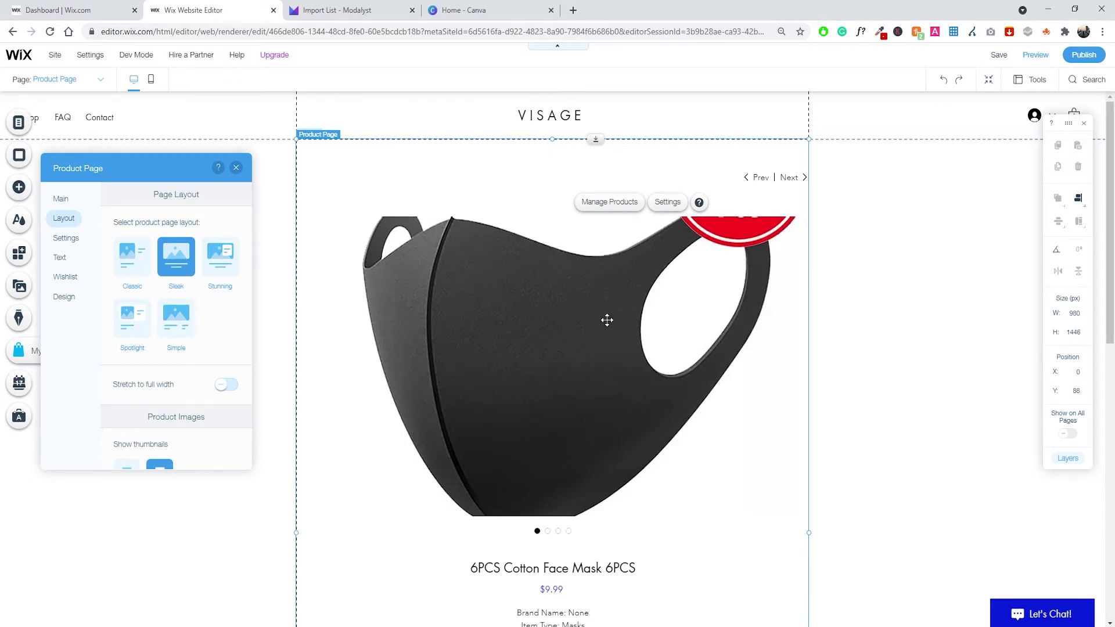
{"action": "scroll", "coordinate": [662, 337], "scroll_direction": "down", "scroll_amount": 3}
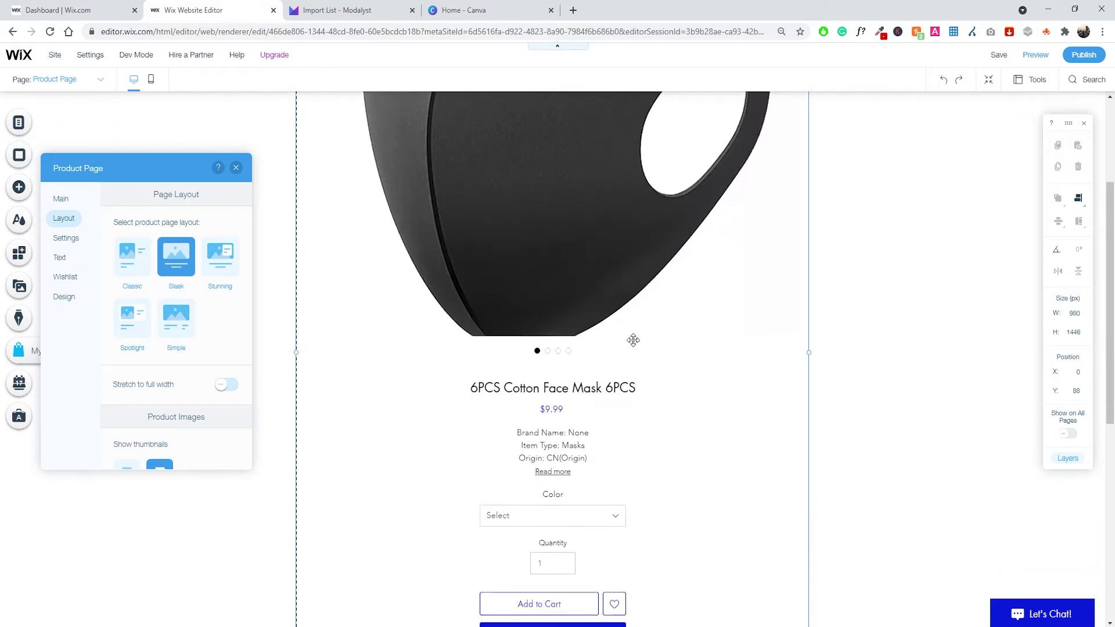
{"action": "scroll", "coordinate": [624, 334], "scroll_direction": "up", "scroll_amount": 3}
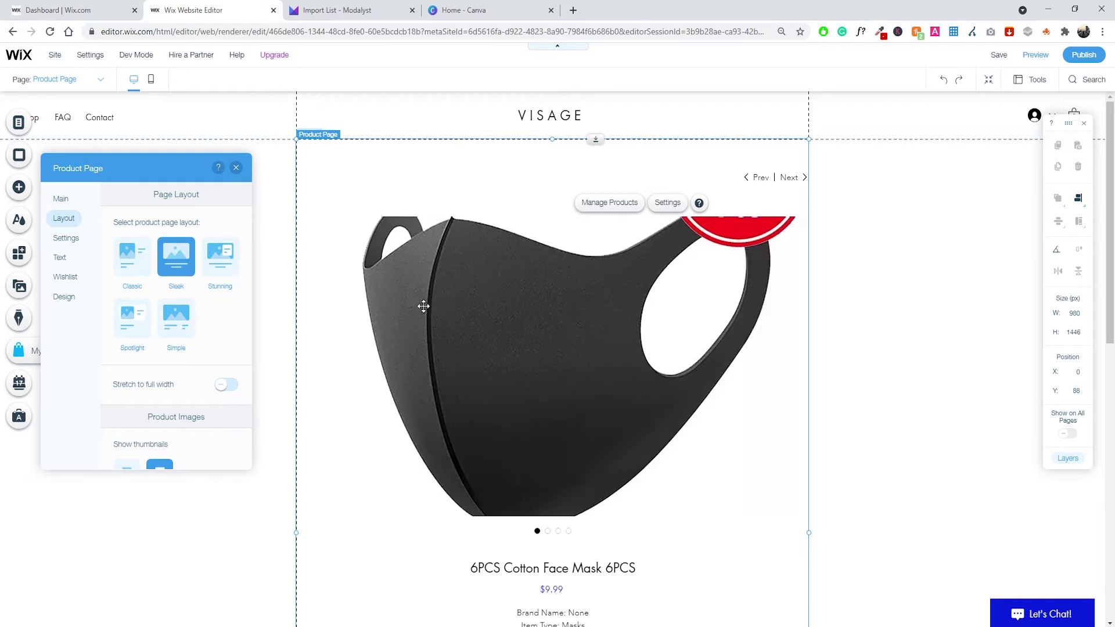
Try the Stunning layout on the product page and check the resulting arrangement.
{"action": "left_click", "coordinate": [230, 276]}
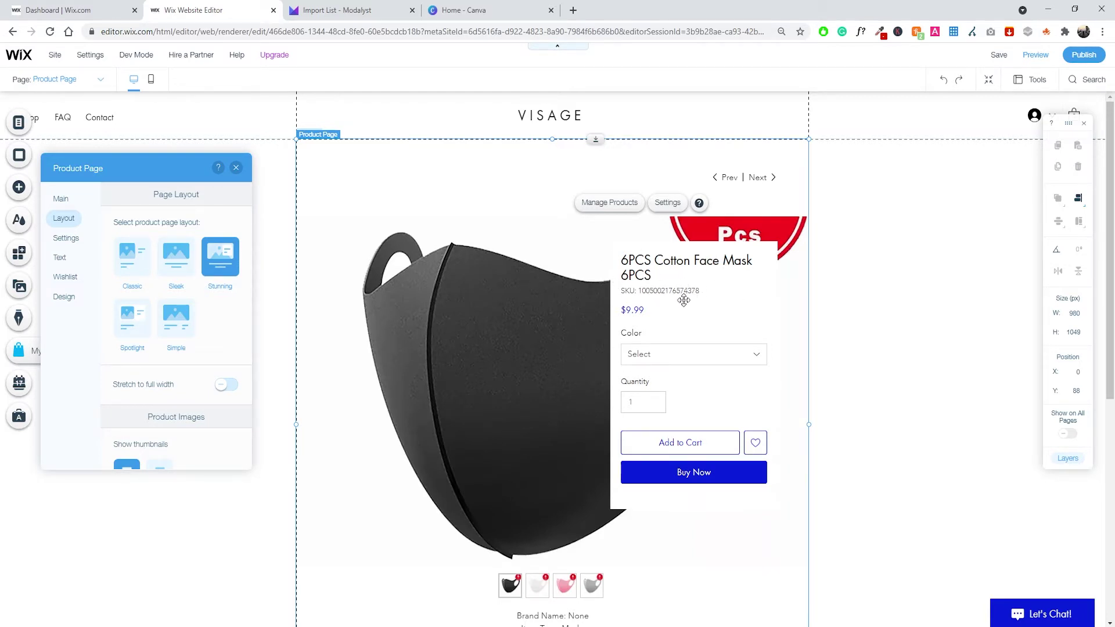
{"action": "scroll", "coordinate": [658, 305], "scroll_direction": "down", "scroll_amount": 2}
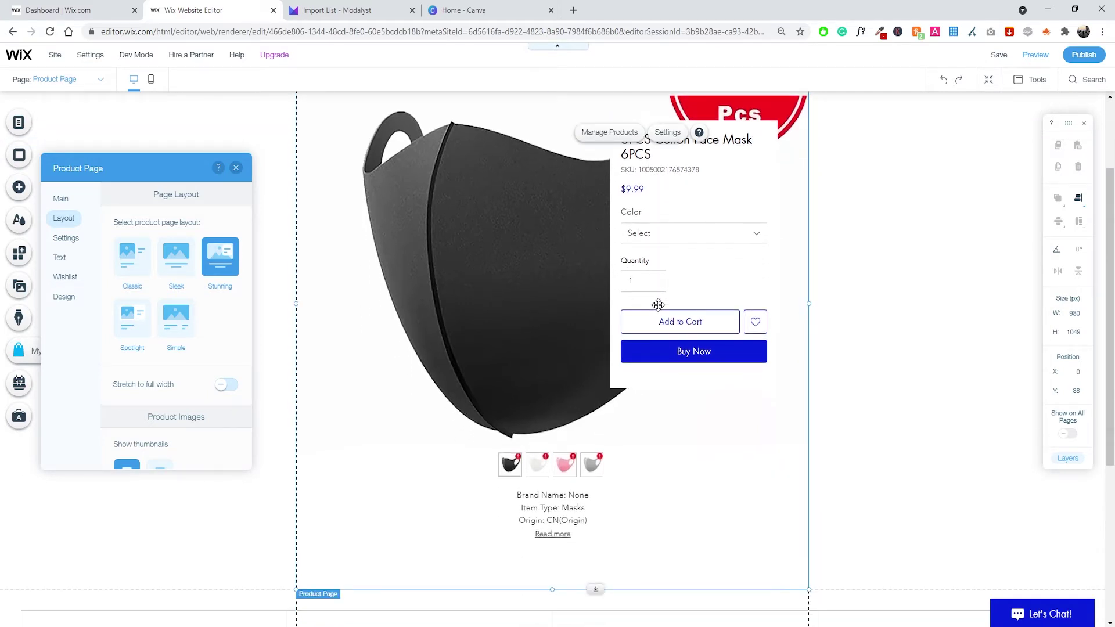
{"action": "scroll", "coordinate": [550, 246], "scroll_direction": "up", "scroll_amount": 1}
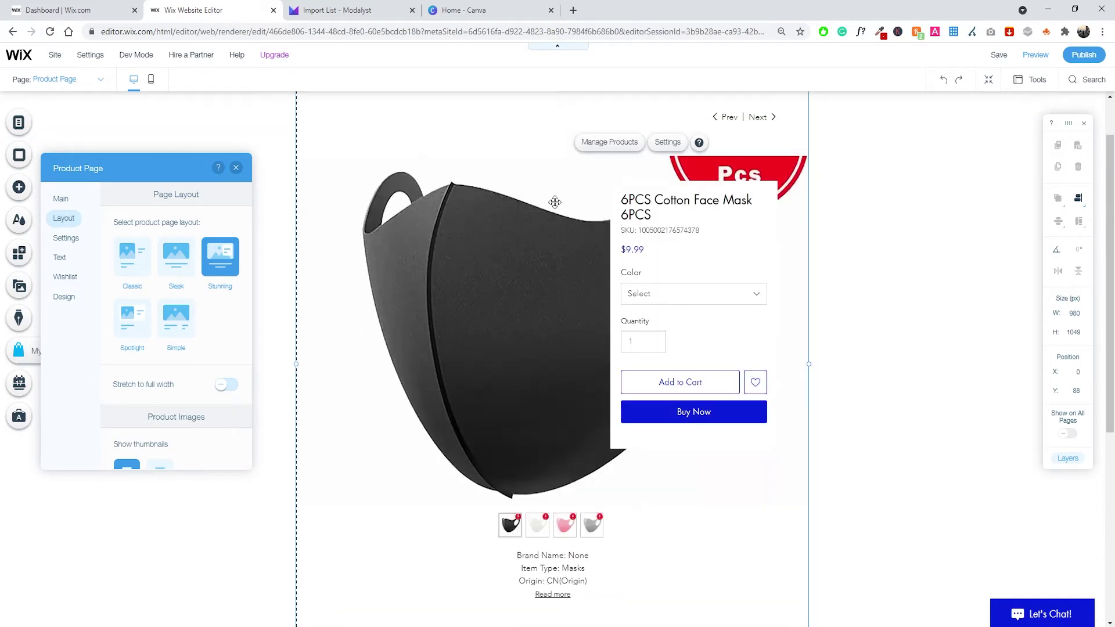
Try the Spotlight layout on the product page and inspect the thumbnails and product details.
{"action": "left_click", "coordinate": [140, 330]}
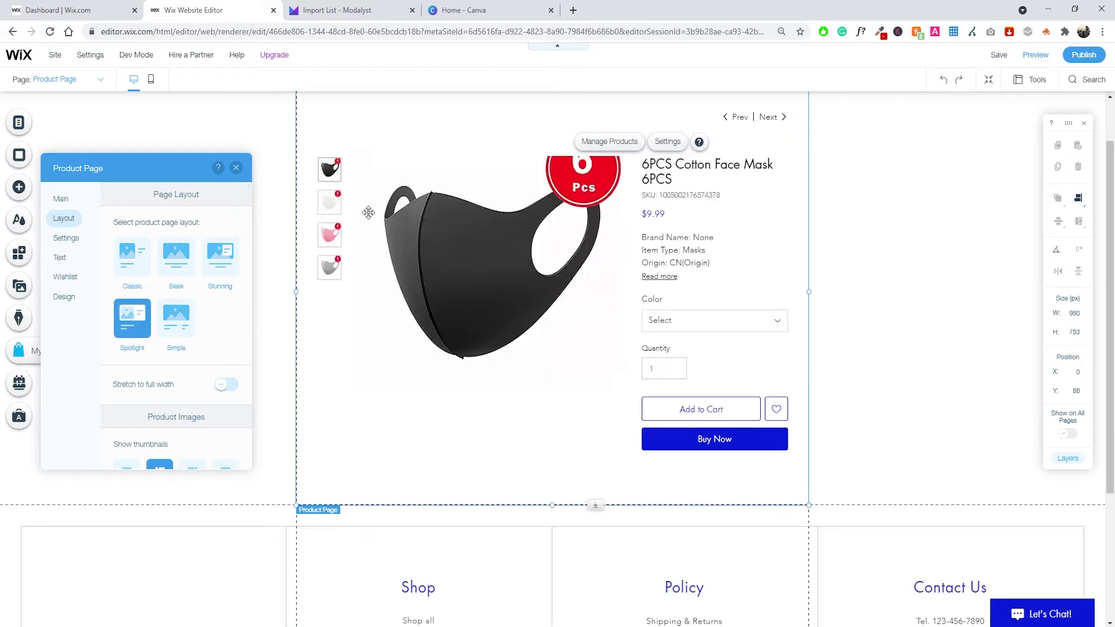
{"action": "scroll", "coordinate": [443, 306], "scroll_direction": "up", "scroll_amount": 1}
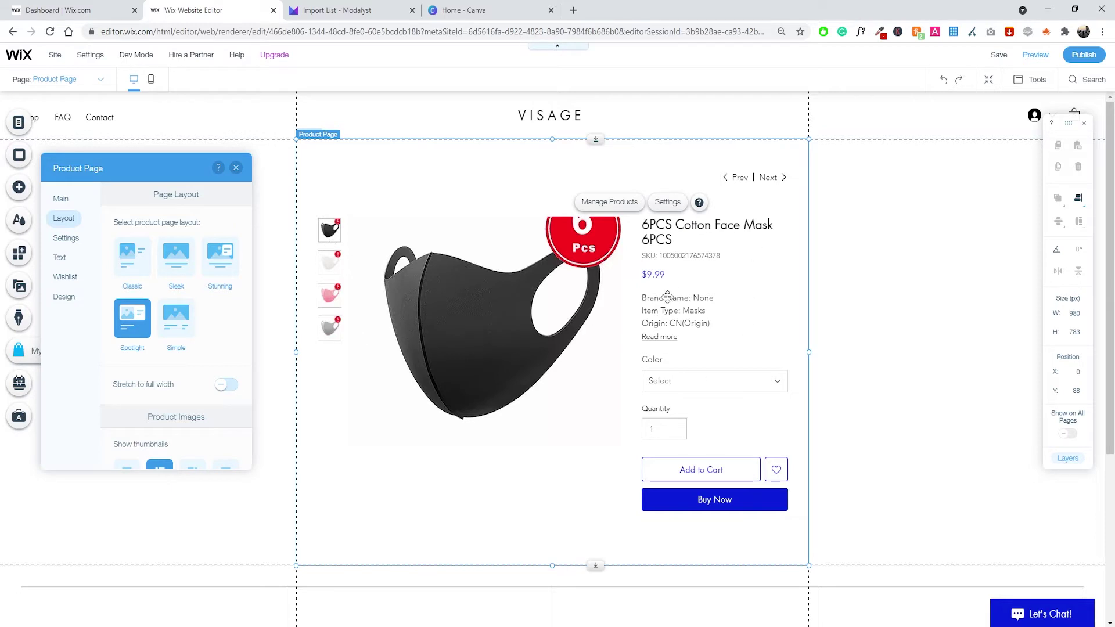
{"action": "scroll", "coordinate": [713, 338], "scroll_direction": "down", "scroll_amount": 1}
Try the Simple layout on the product page and examine the image, description and purchase options.
{"action": "left_click", "coordinate": [194, 330]}
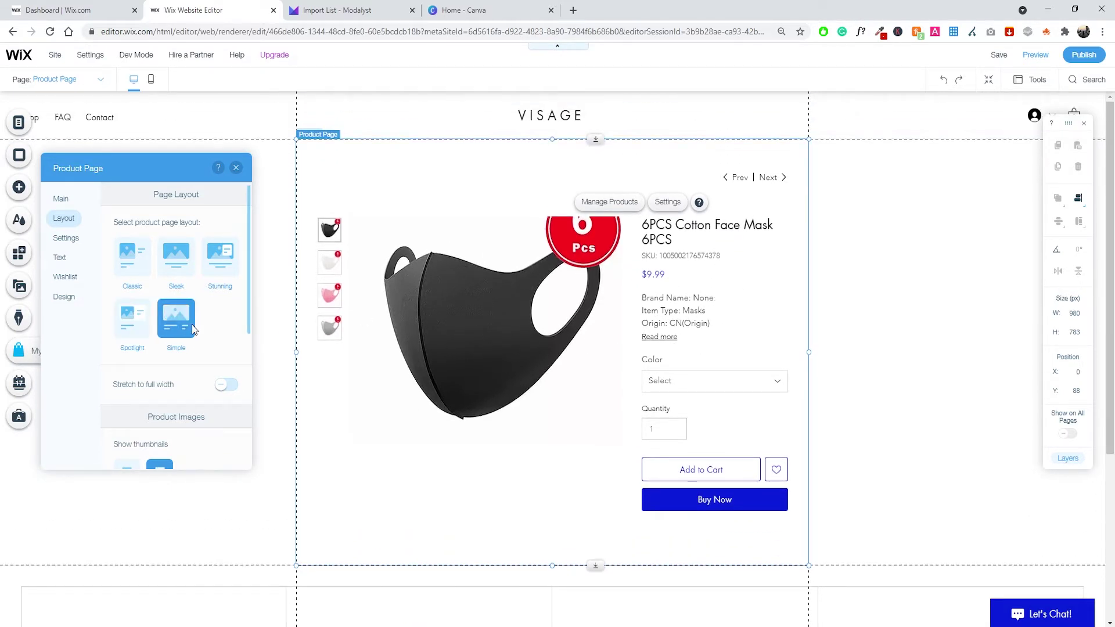
{"action": "scroll", "coordinate": [490, 341], "scroll_direction": "down", "scroll_amount": 2}
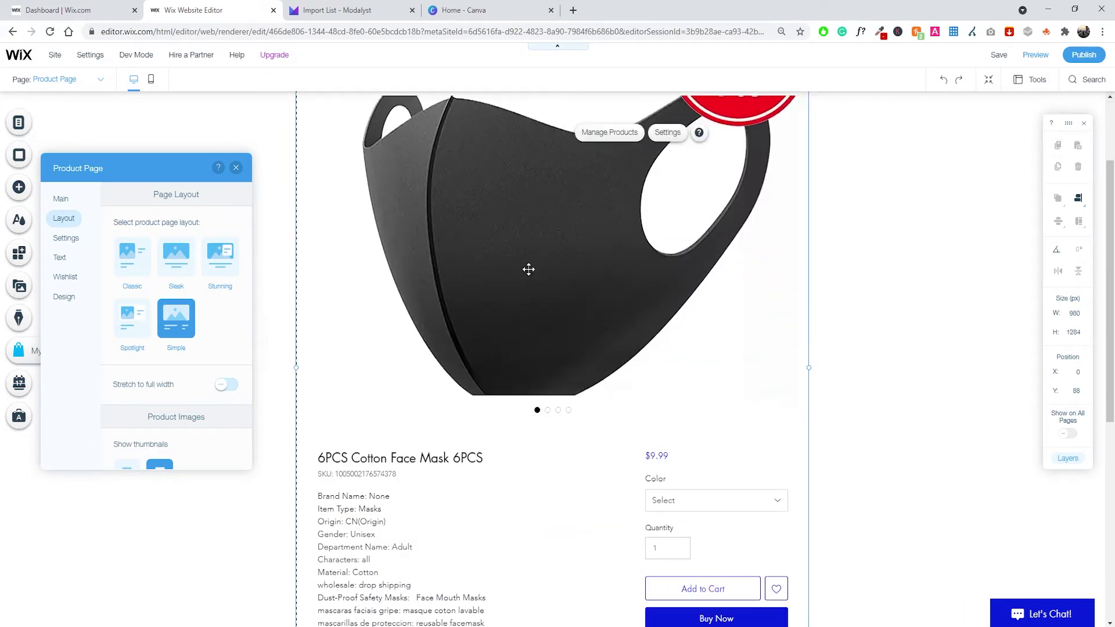
{"action": "scroll", "coordinate": [622, 324], "scroll_direction": "up", "scroll_amount": 2}
{"action": "scroll", "coordinate": [639, 324], "scroll_direction": "down", "scroll_amount": 3}
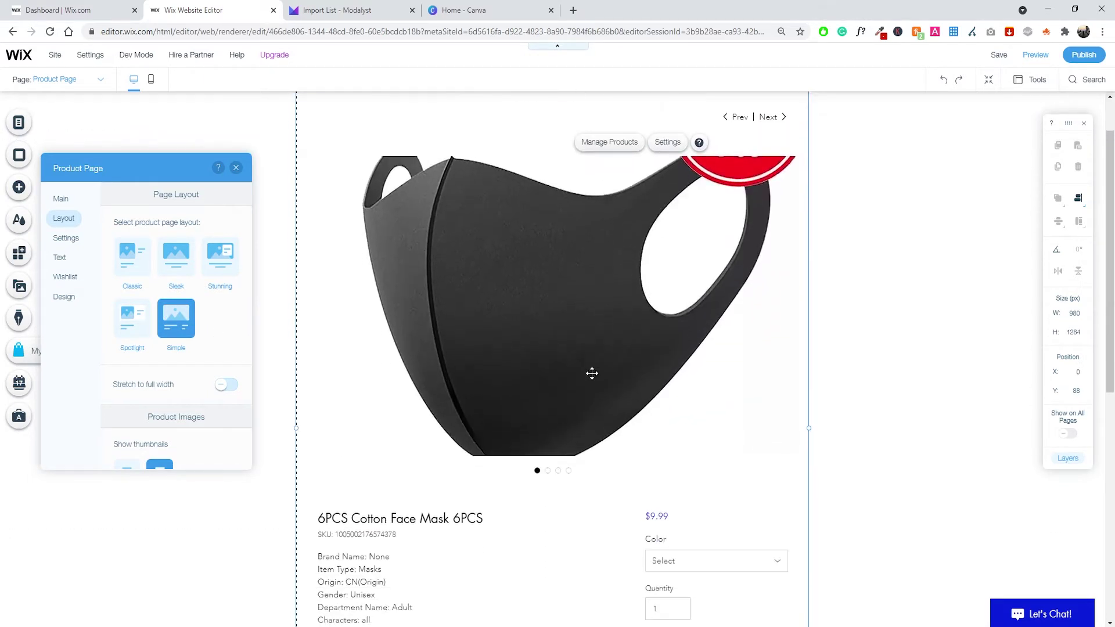
{"action": "scroll", "coordinate": [523, 325], "scroll_direction": "down", "scroll_amount": 3}
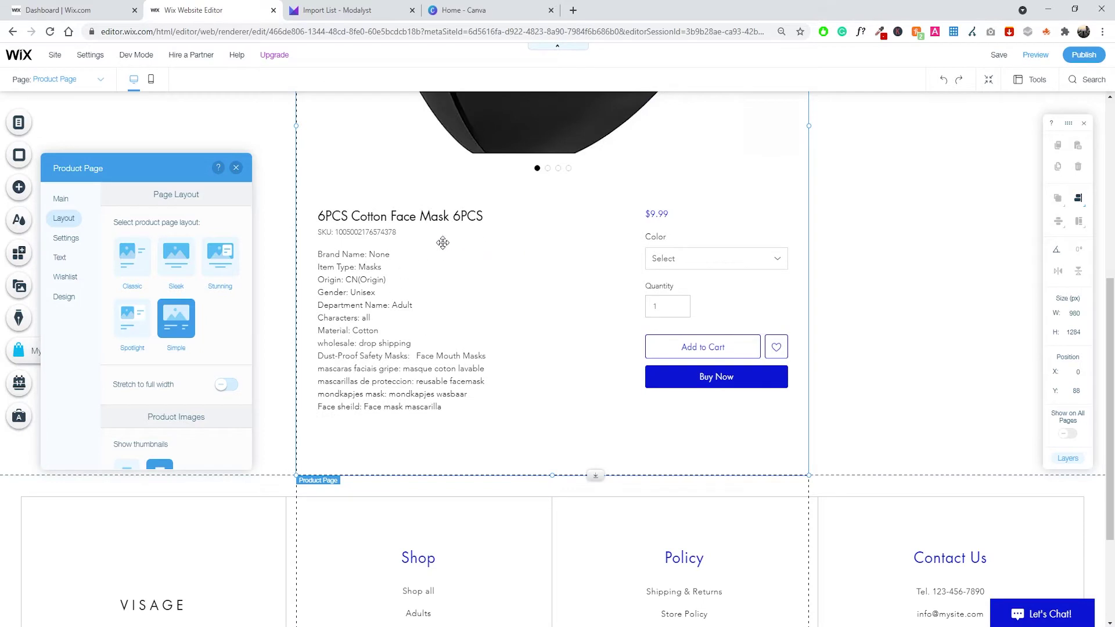
{"action": "scroll", "coordinate": [430, 290], "scroll_direction": "up", "scroll_amount": 1}
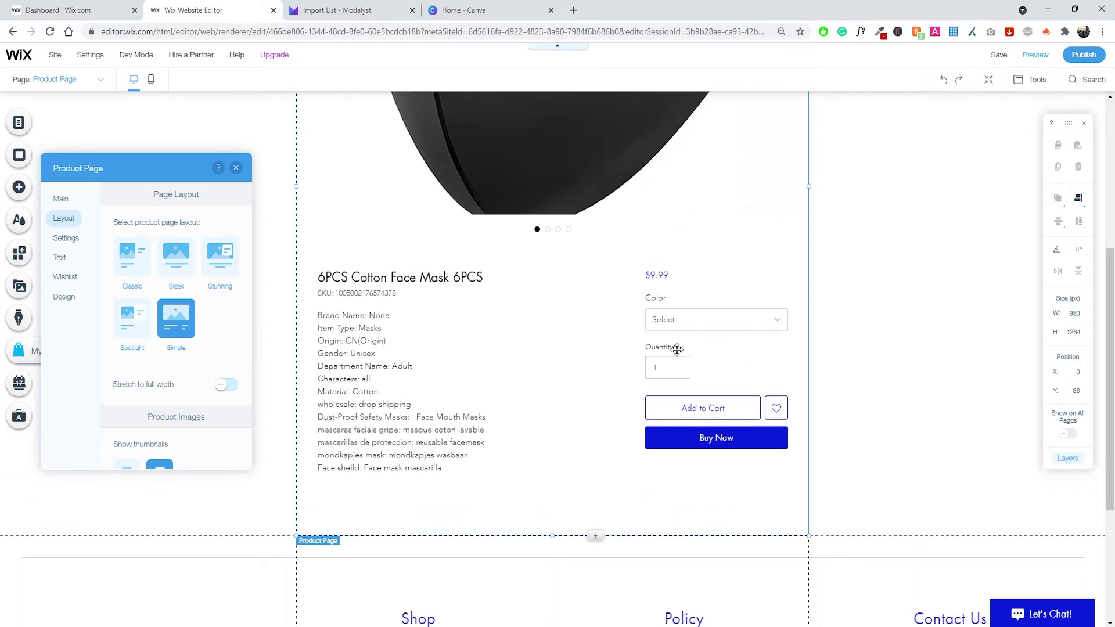
{"action": "scroll", "coordinate": [667, 325], "scroll_direction": "up", "scroll_amount": 2}
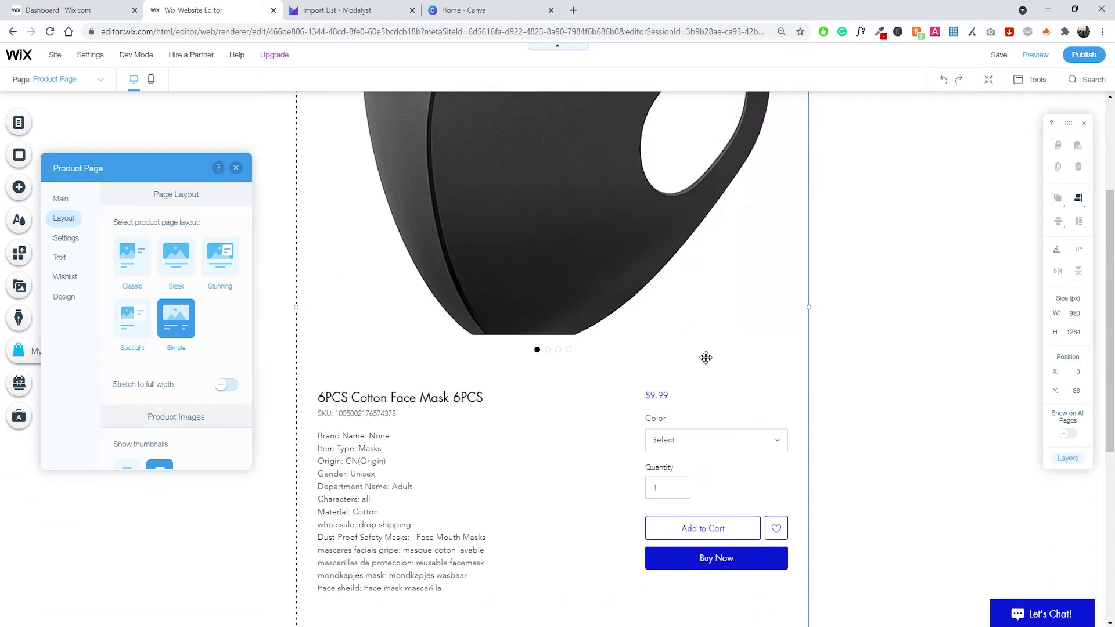
{"action": "scroll", "coordinate": [703, 359], "scroll_direction": "up", "scroll_amount": 3}
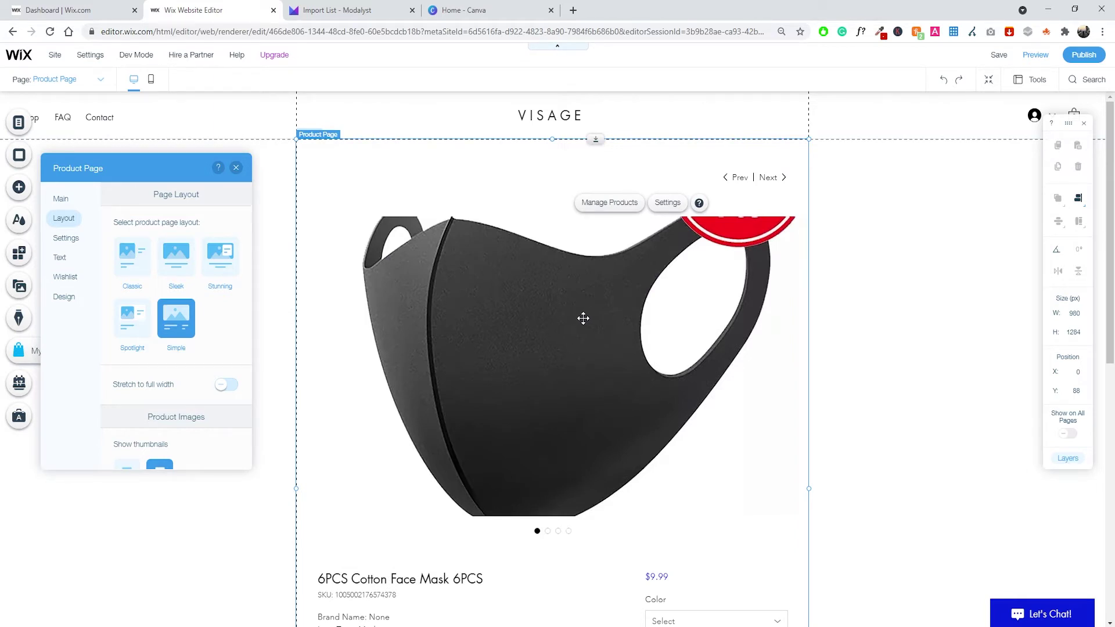
Set the product page layout to Classic.
{"action": "left_click", "coordinate": [138, 280]}
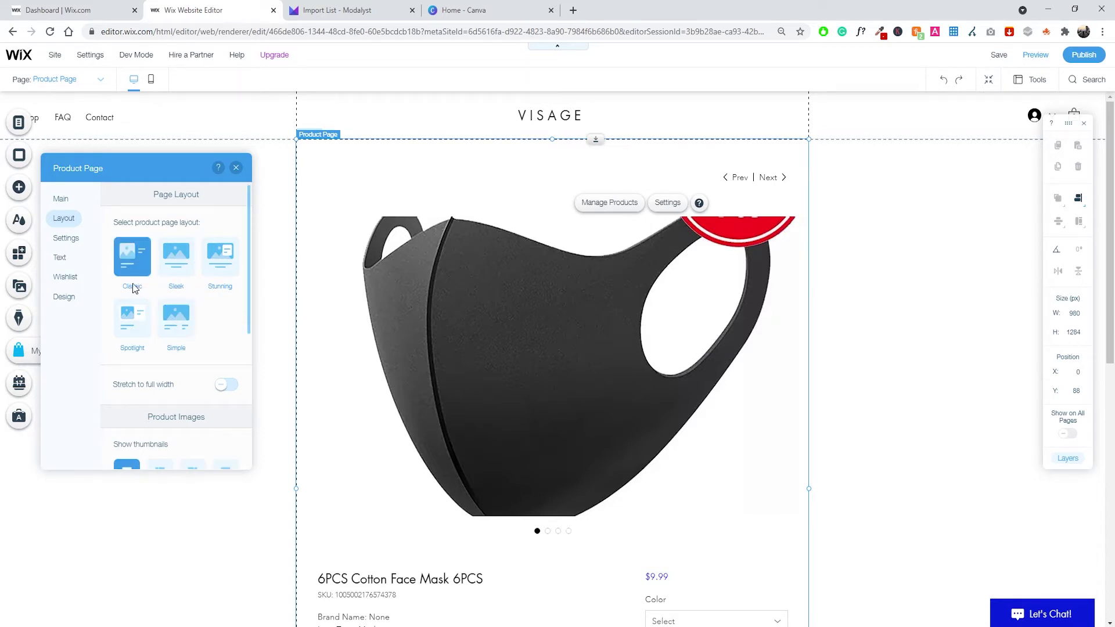
Compare the Left, Right and As dots thumbnail positions for the product images and return to Bottom.
{"action": "scroll", "coordinate": [162, 302], "scroll_direction": "down", "scroll_amount": 1}
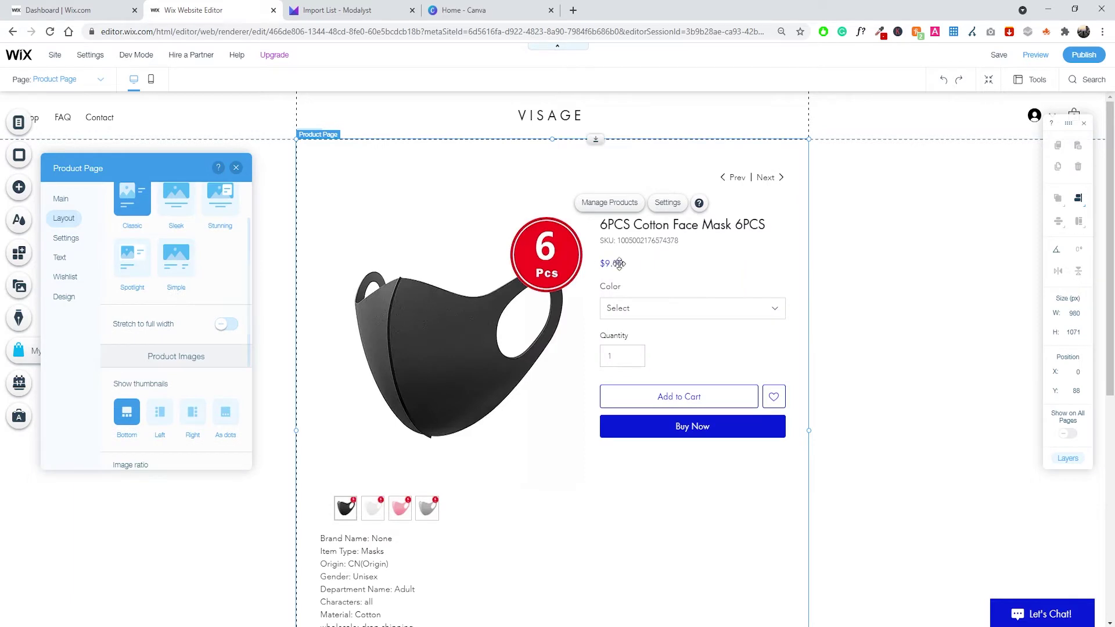
{"action": "scroll", "coordinate": [173, 278], "scroll_direction": "down", "scroll_amount": 1}
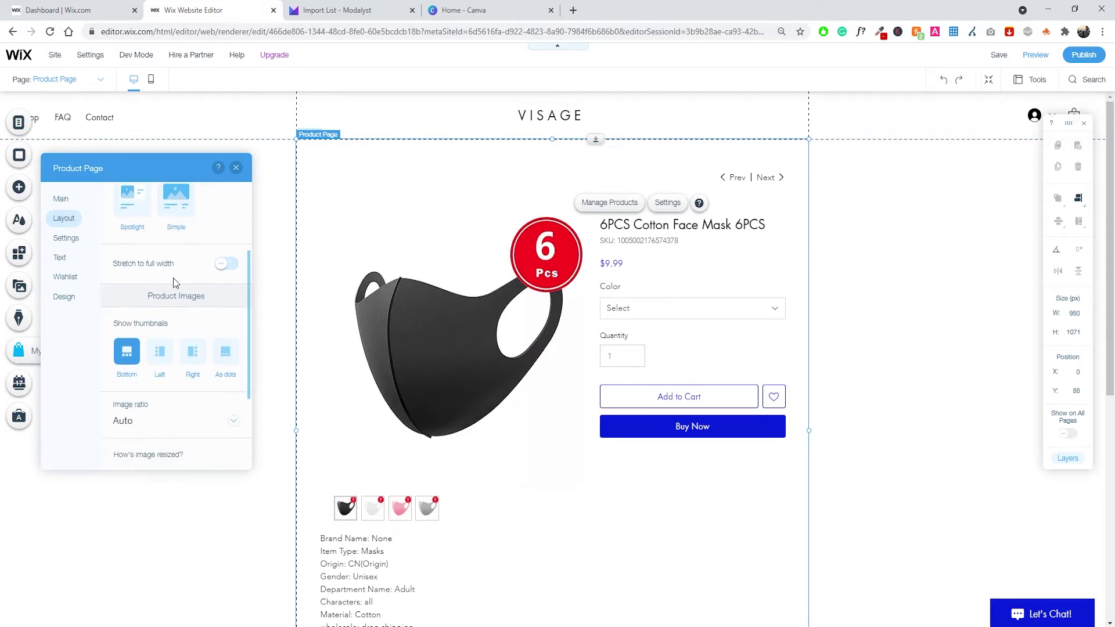
{"action": "scroll", "coordinate": [173, 277], "scroll_direction": "down", "scroll_amount": 1}
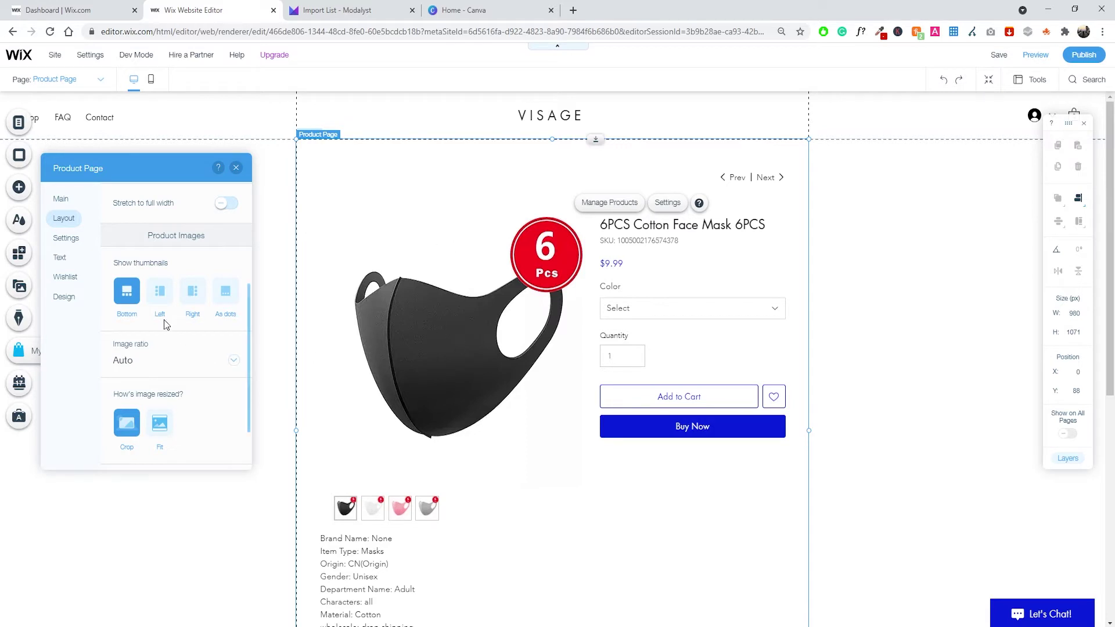
{"action": "left_click", "coordinate": [160, 294]}
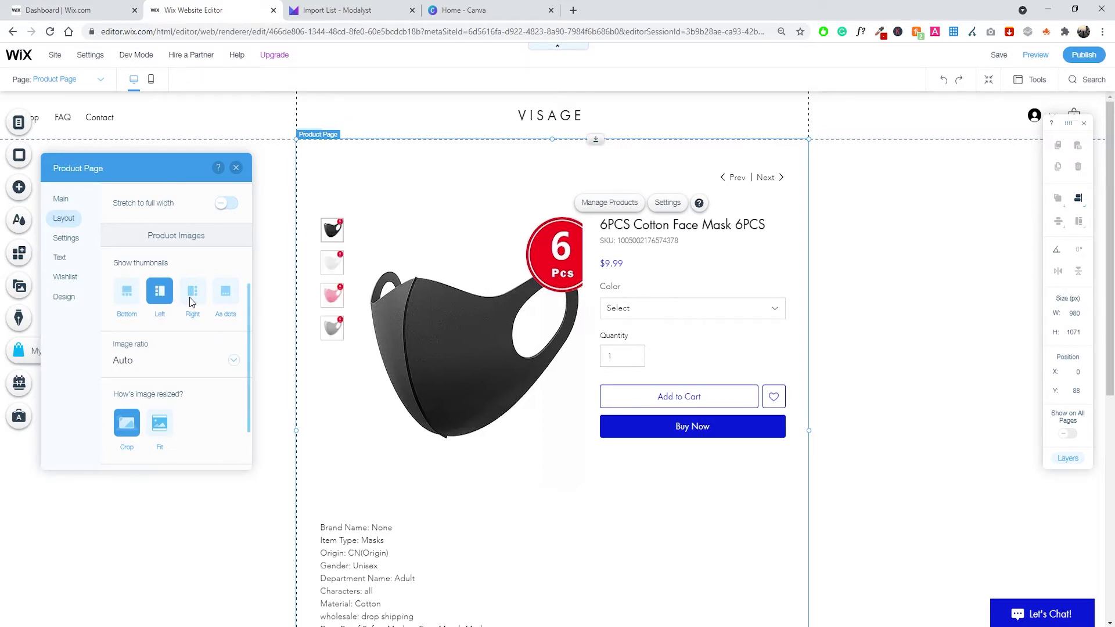
{"action": "left_click", "coordinate": [192, 299]}
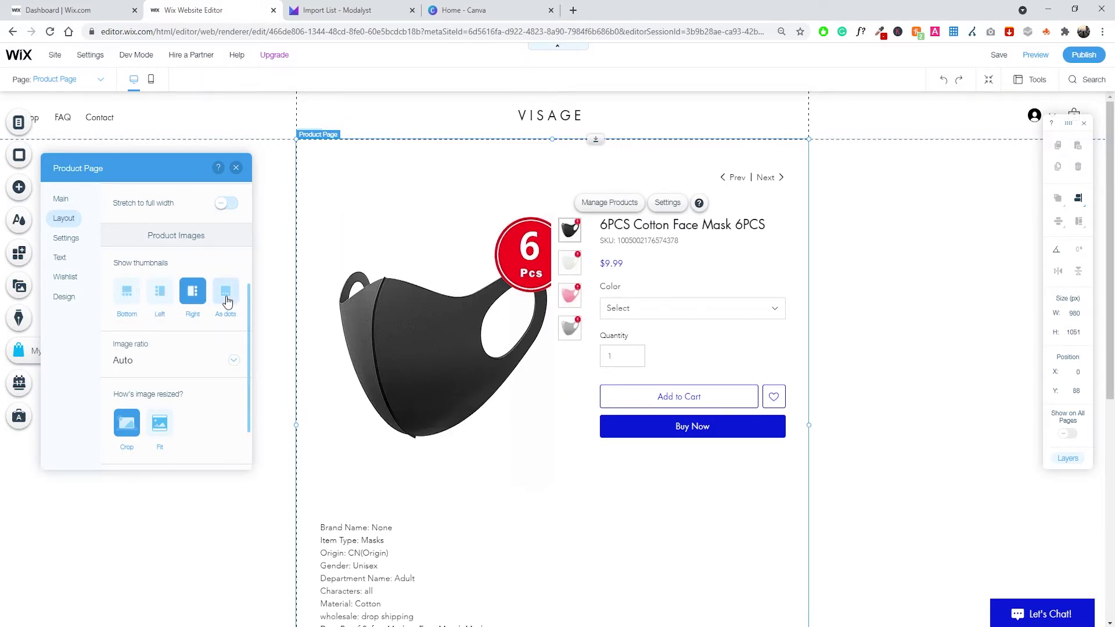
{"action": "left_click", "coordinate": [226, 301]}
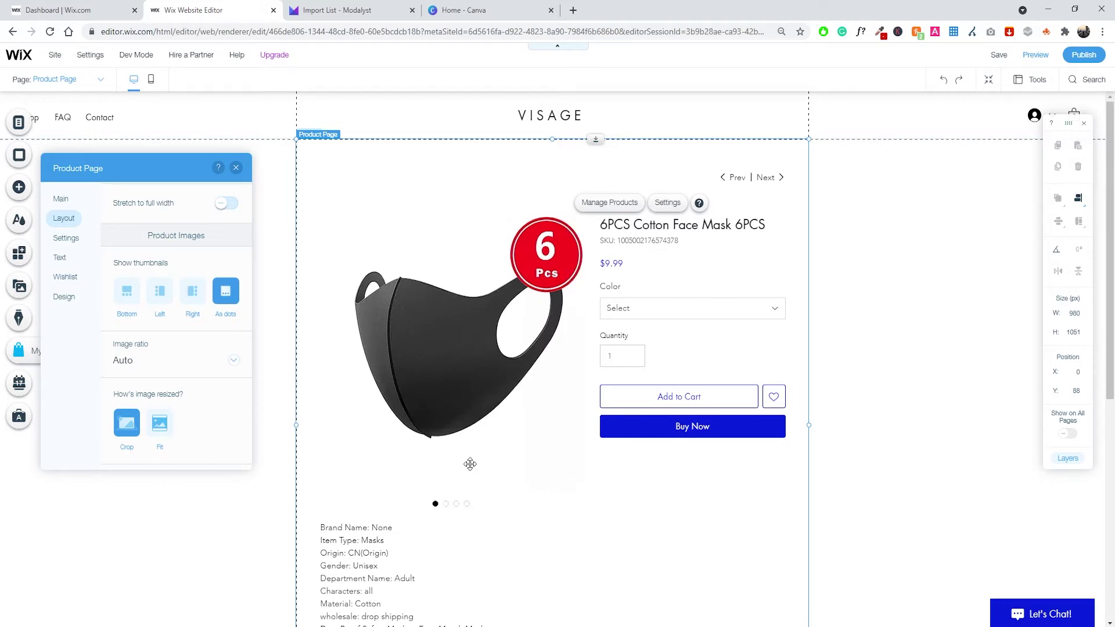
{"action": "left_click", "coordinate": [127, 294]}
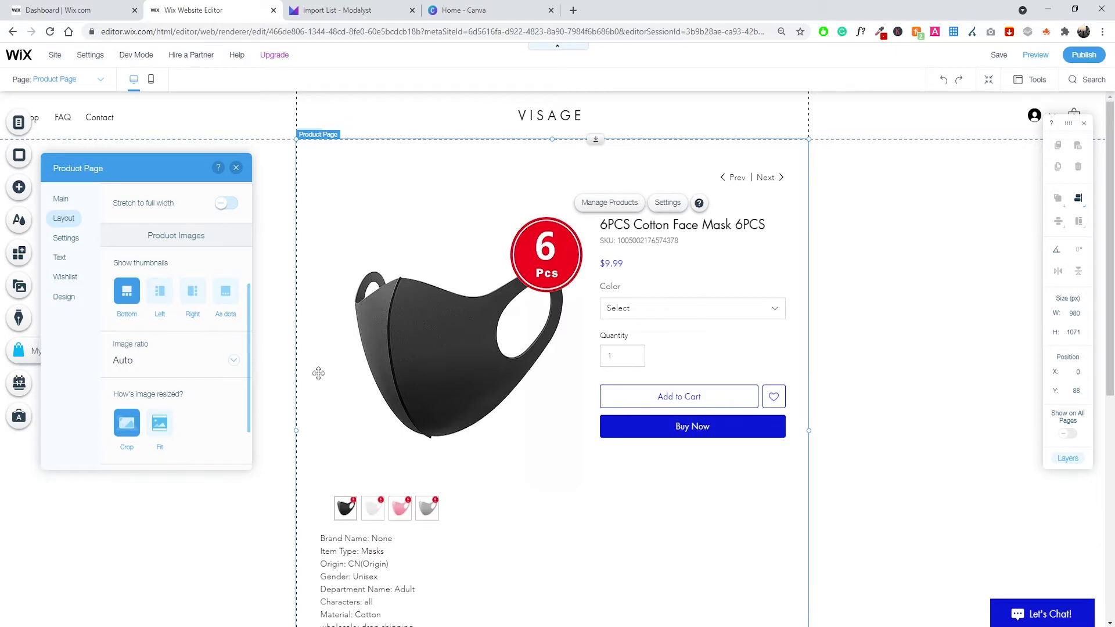
{"action": "left_click", "coordinate": [158, 296]}
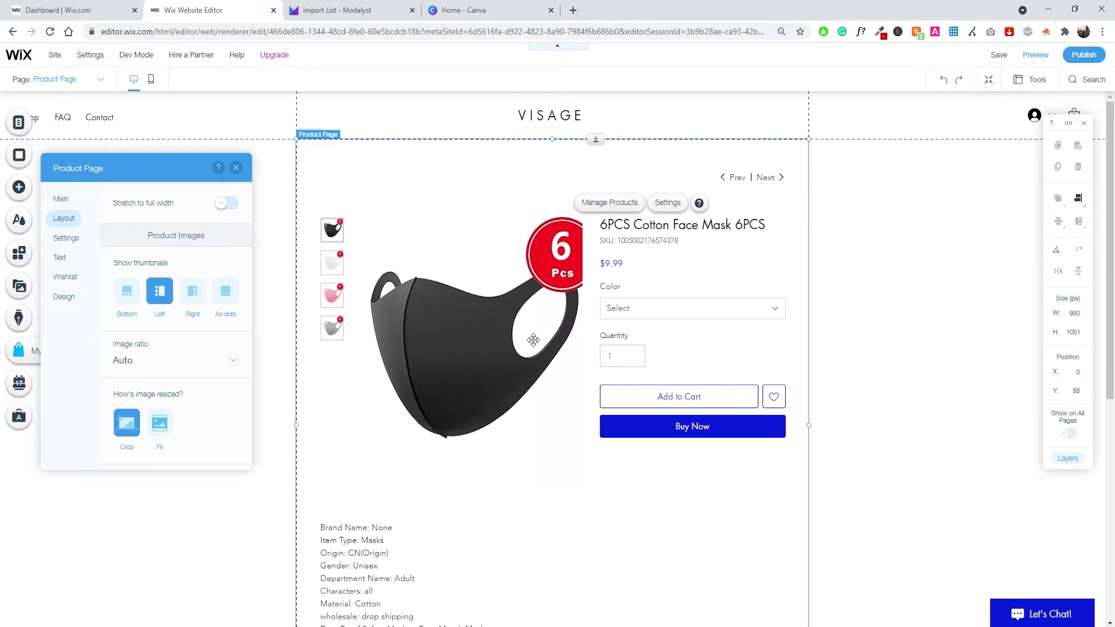
{"action": "left_click", "coordinate": [127, 291]}
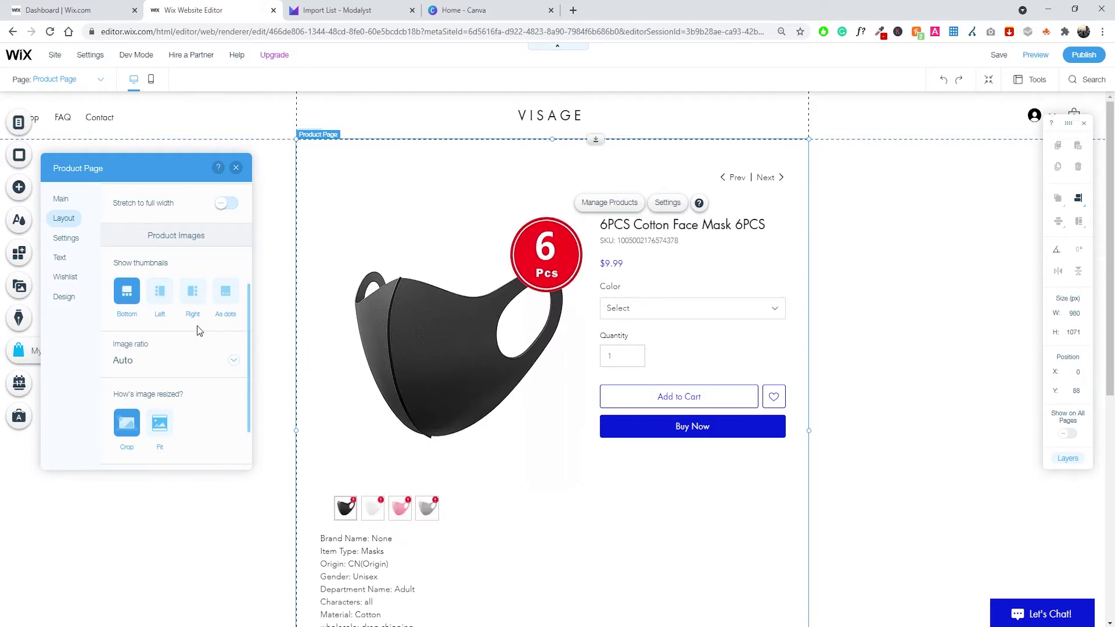
Keep the product image ratio at Auto, try the Fit resizing option and switch back to Crop.
{"action": "left_click", "coordinate": [169, 364]}
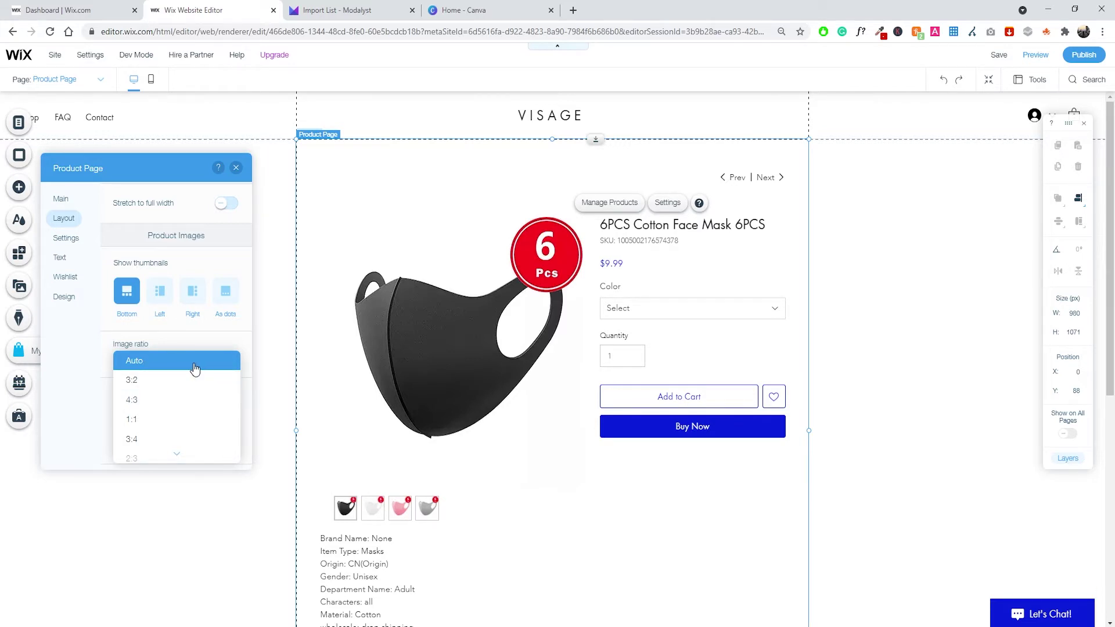
{"action": "left_click", "coordinate": [164, 361]}
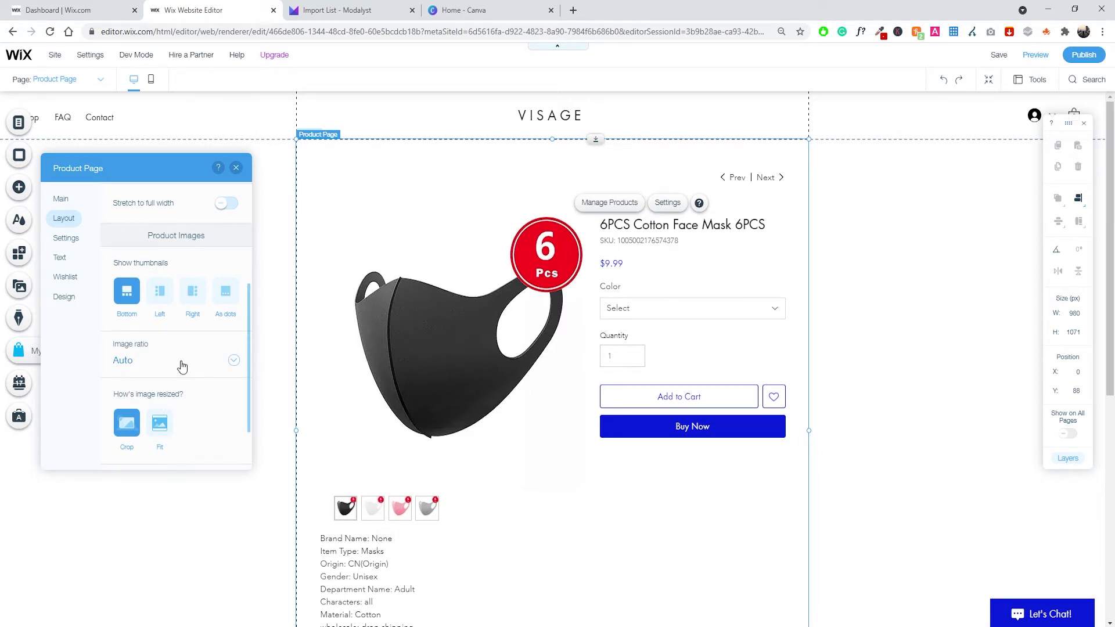
{"action": "scroll", "coordinate": [181, 365], "scroll_direction": "down", "scroll_amount": 1}
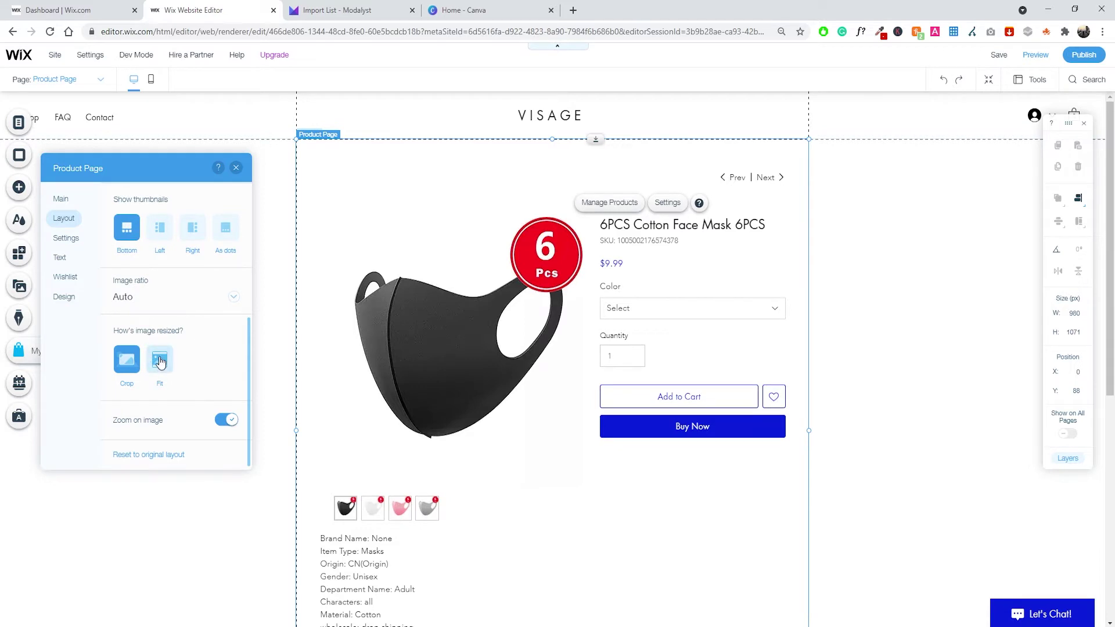
{"action": "left_click", "coordinate": [160, 362]}
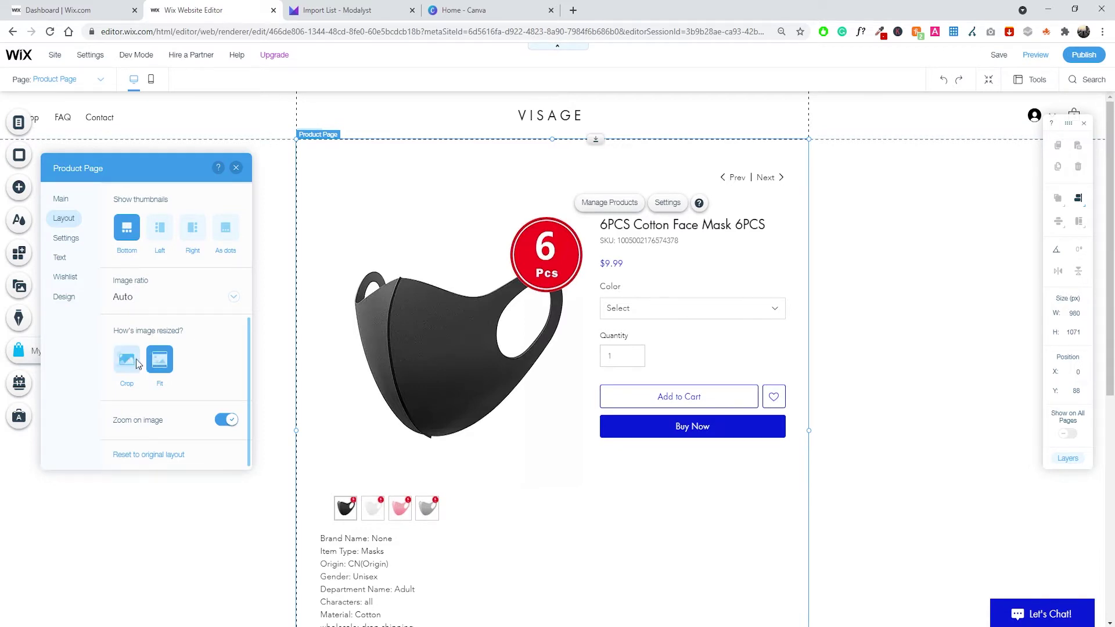
{"action": "left_click", "coordinate": [130, 363]}
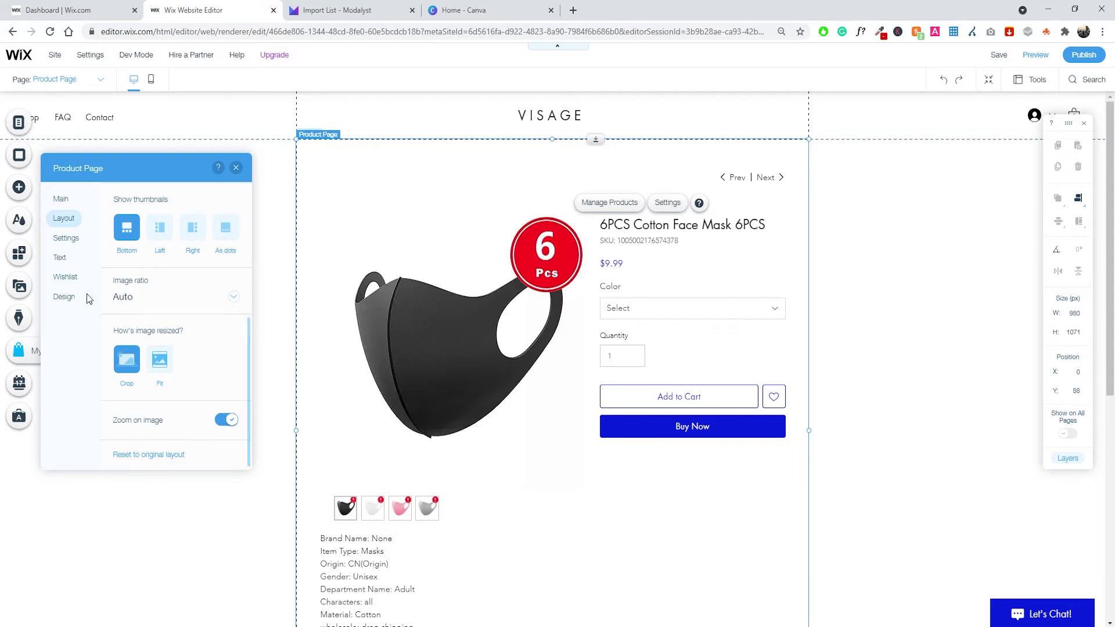
Hide the SKU and the navigation on the product page, keeping the info sections displayed.
{"action": "left_click", "coordinate": [67, 239]}
{"action": "scroll", "coordinate": [157, 326], "scroll_direction": "up", "scroll_amount": 4}
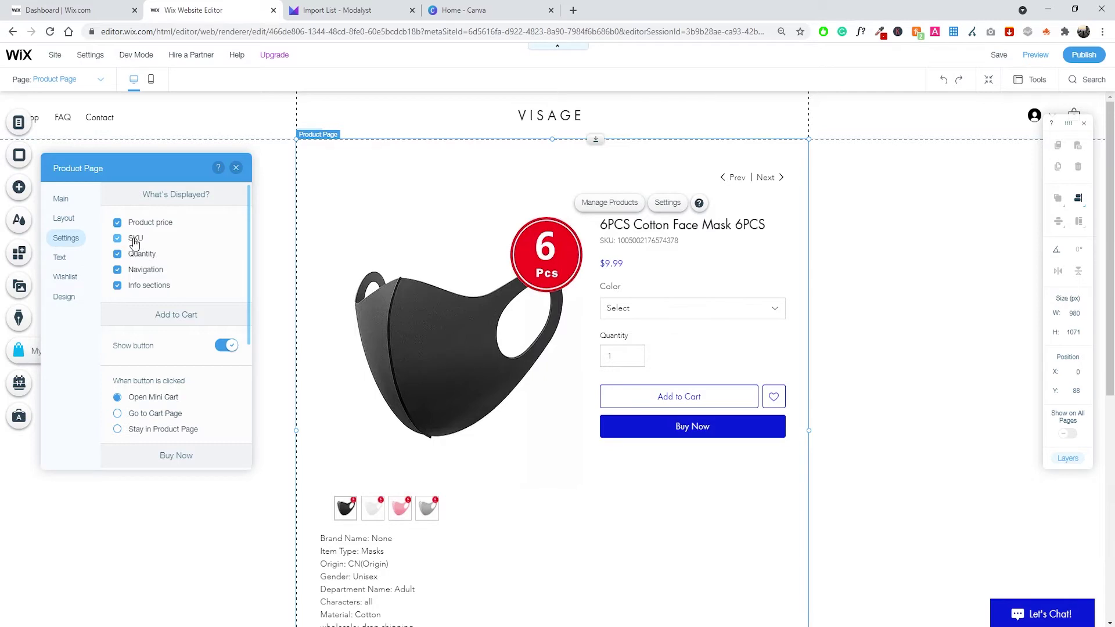
{"action": "left_click", "coordinate": [118, 239]}
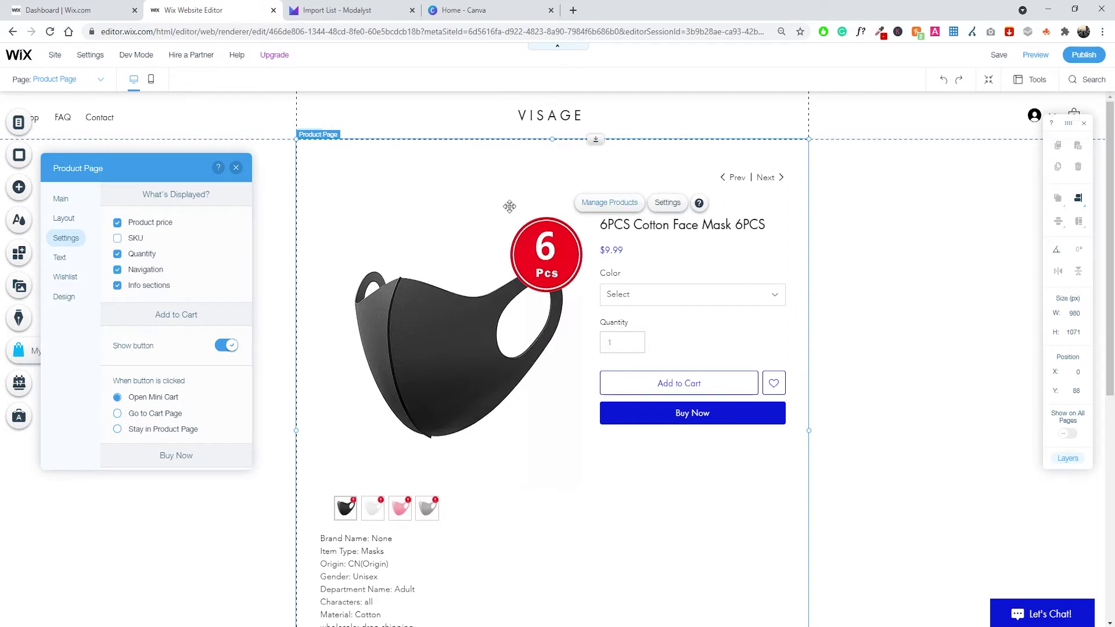
{"action": "left_click", "coordinate": [150, 275]}
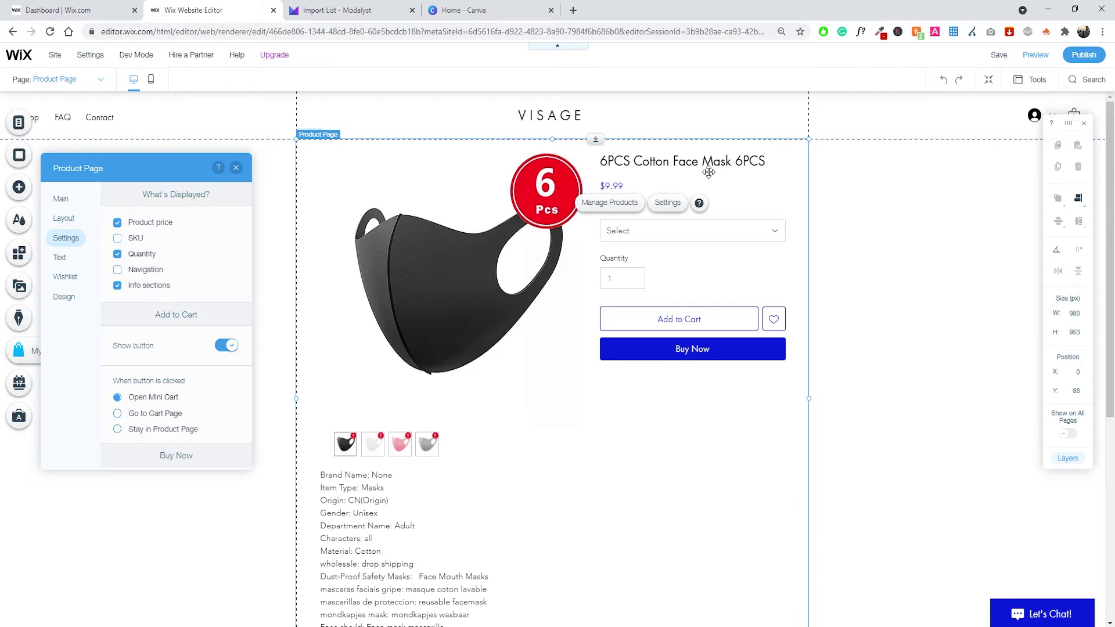
{"action": "left_click", "coordinate": [155, 290]}
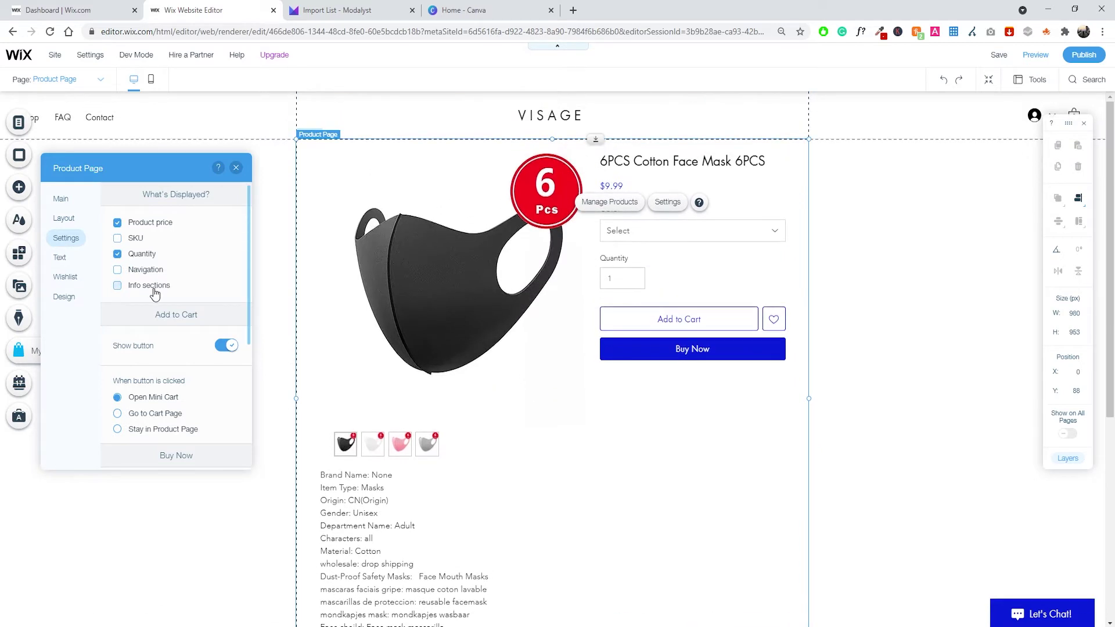
{"action": "left_click", "coordinate": [156, 286]}
Select WhatsApp, Facebook, Twitter and Pinterest for the social media bar, and switch off the display of share icons.
{"action": "scroll", "coordinate": [174, 315], "scroll_direction": "down", "scroll_amount": 1}
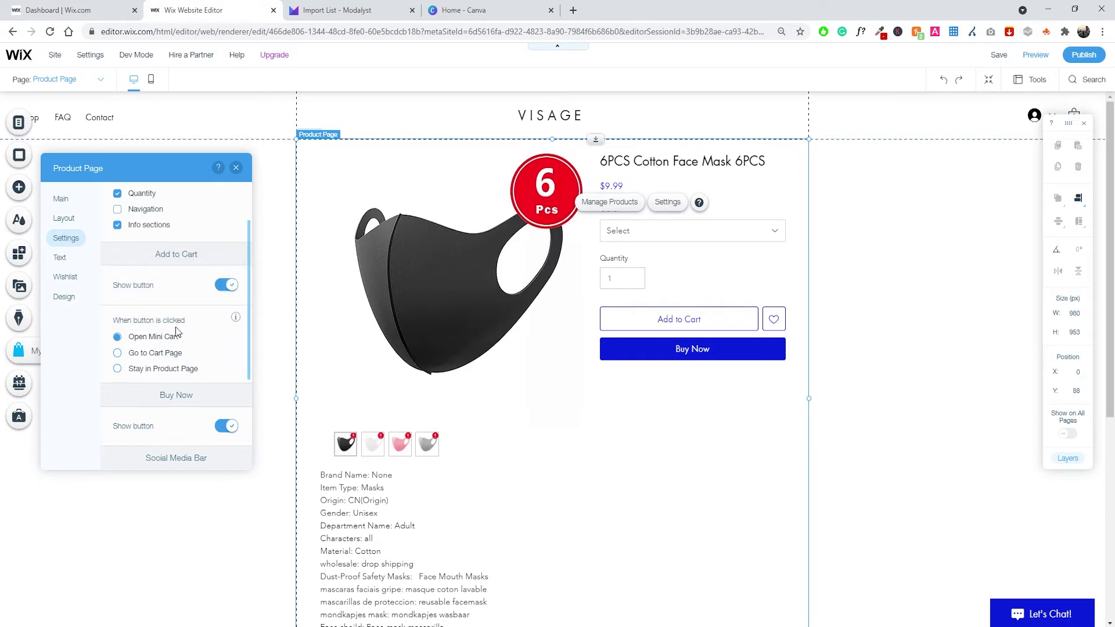
{"action": "scroll", "coordinate": [167, 321], "scroll_direction": "down", "scroll_amount": 1}
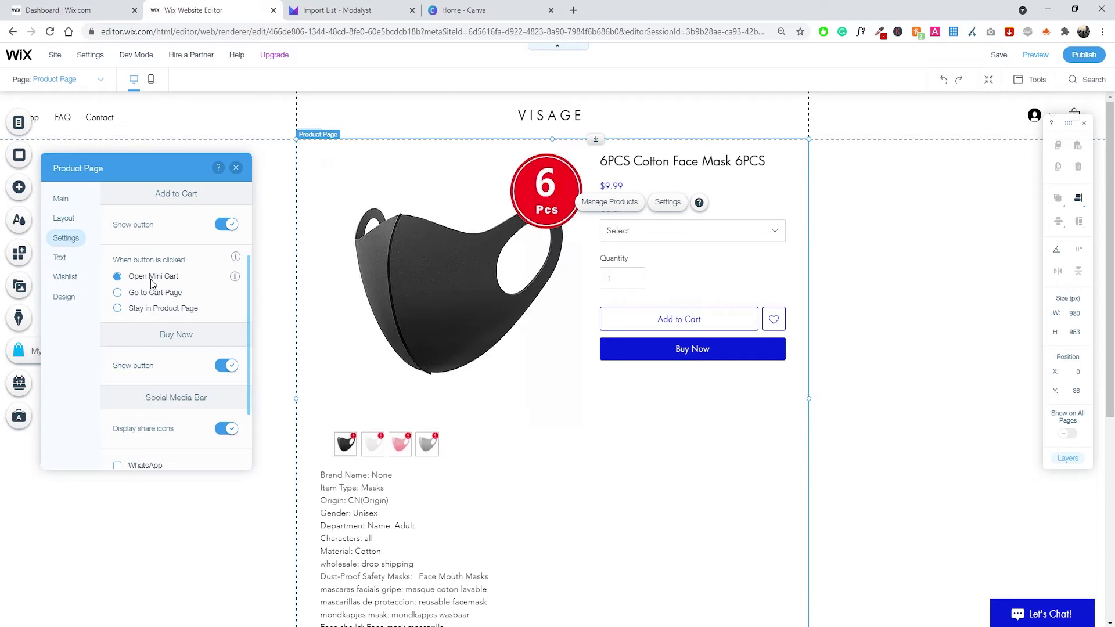
{"action": "scroll", "coordinate": [173, 279], "scroll_direction": "down", "scroll_amount": 2}
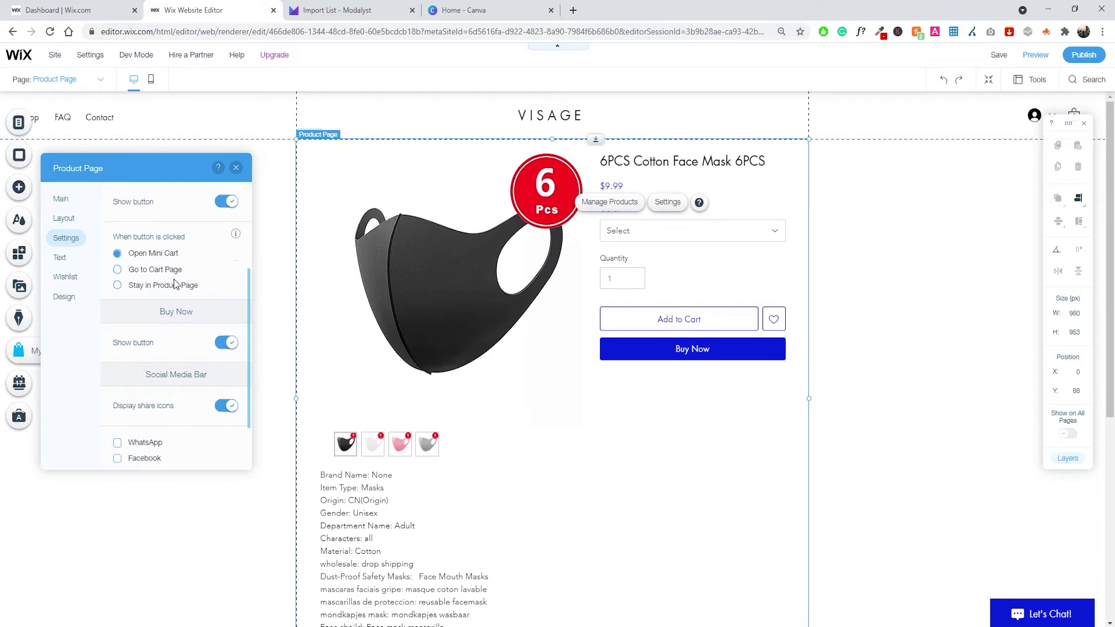
{"action": "scroll", "coordinate": [207, 284], "scroll_direction": "down", "scroll_amount": 1}
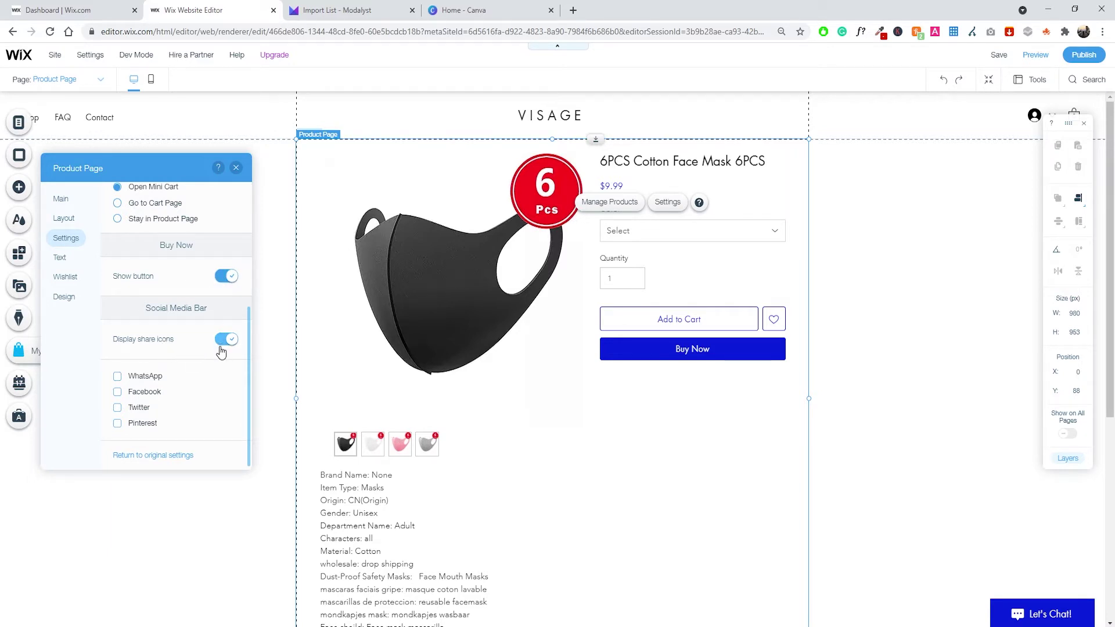
{"action": "left_click", "coordinate": [150, 383]}
{"action": "left_click", "coordinate": [142, 393]}
{"action": "left_click", "coordinate": [143, 427]}
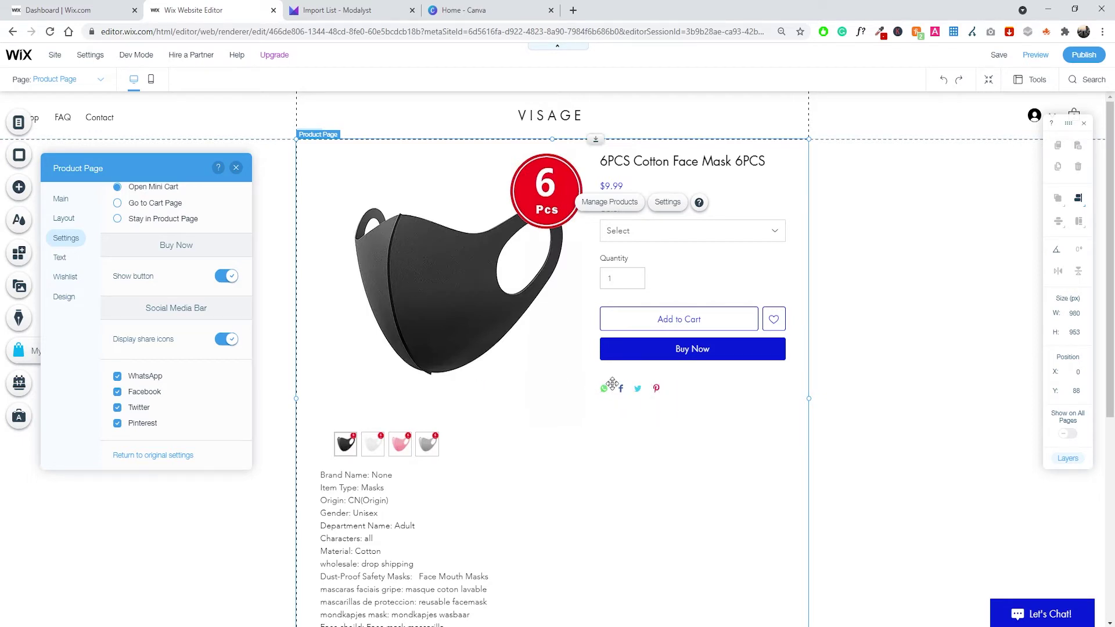
{"action": "left_click", "coordinate": [221, 342]}
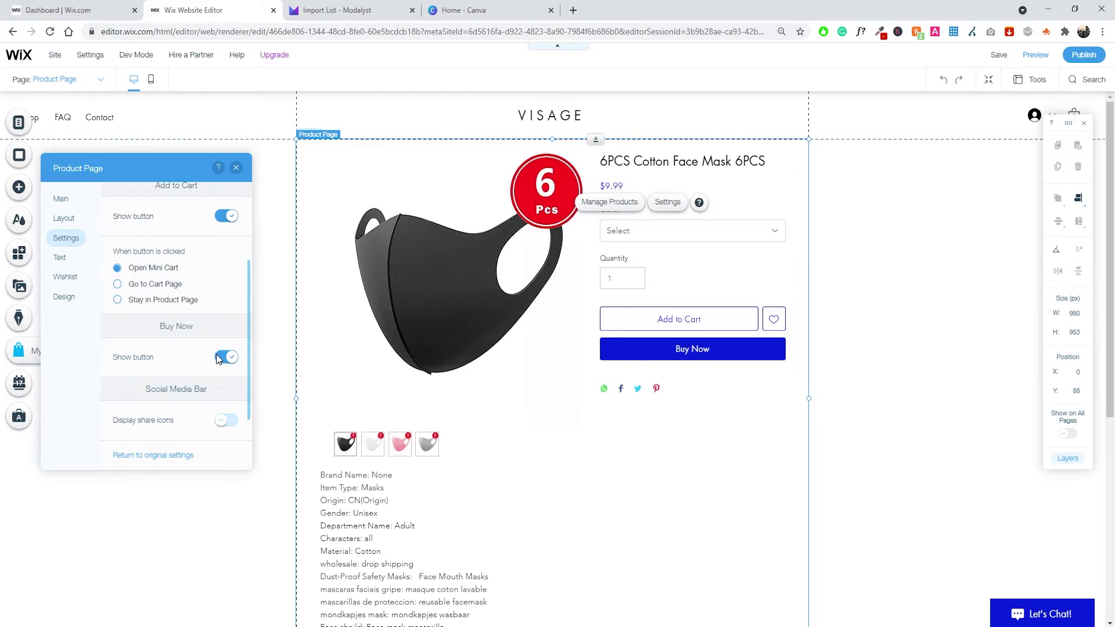
Review the product page's button and out-of-stock texts and the wishlist button's design options.
{"action": "left_click", "coordinate": [60, 259]}
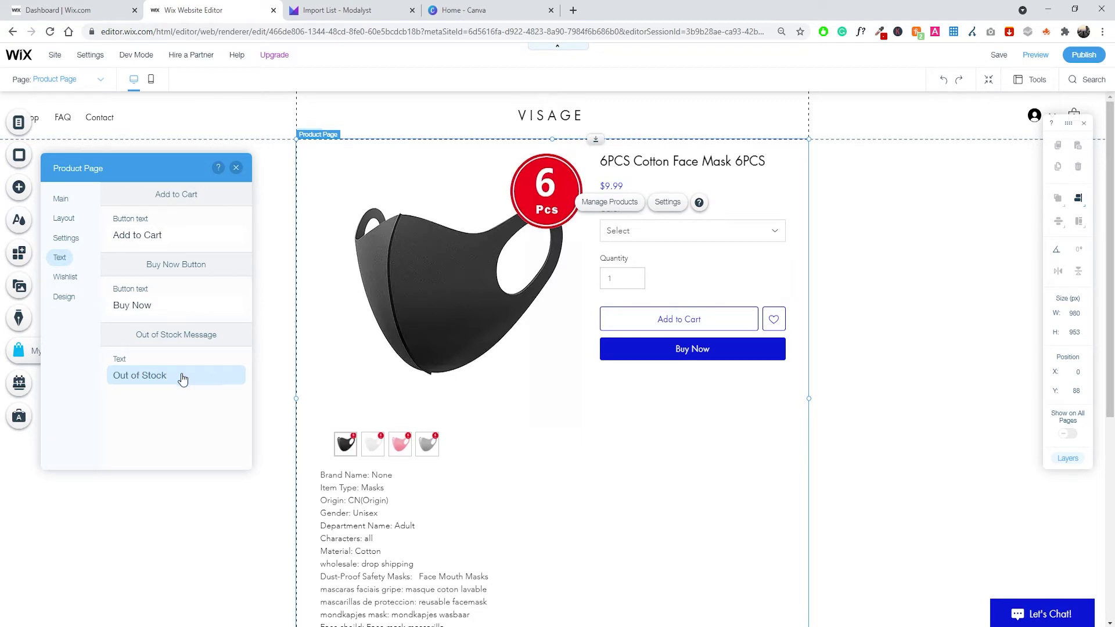
{"action": "scroll", "coordinate": [328, 373], "scroll_direction": "down", "scroll_amount": 3}
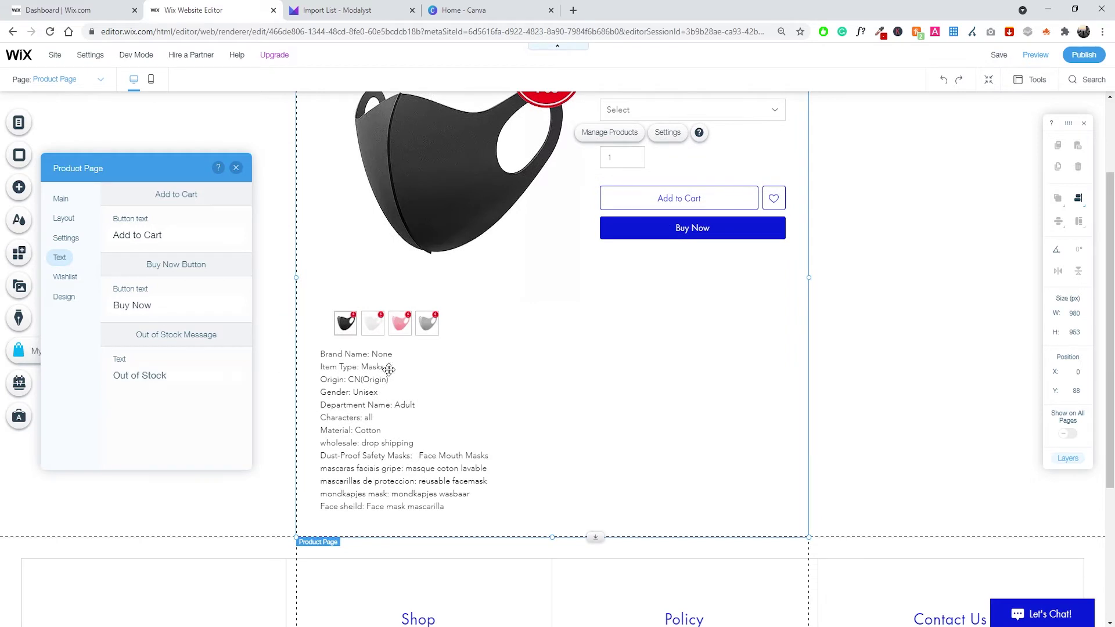
{"action": "scroll", "coordinate": [388, 368], "scroll_direction": "up", "scroll_amount": 3}
{"action": "left_click", "coordinate": [65, 276]}
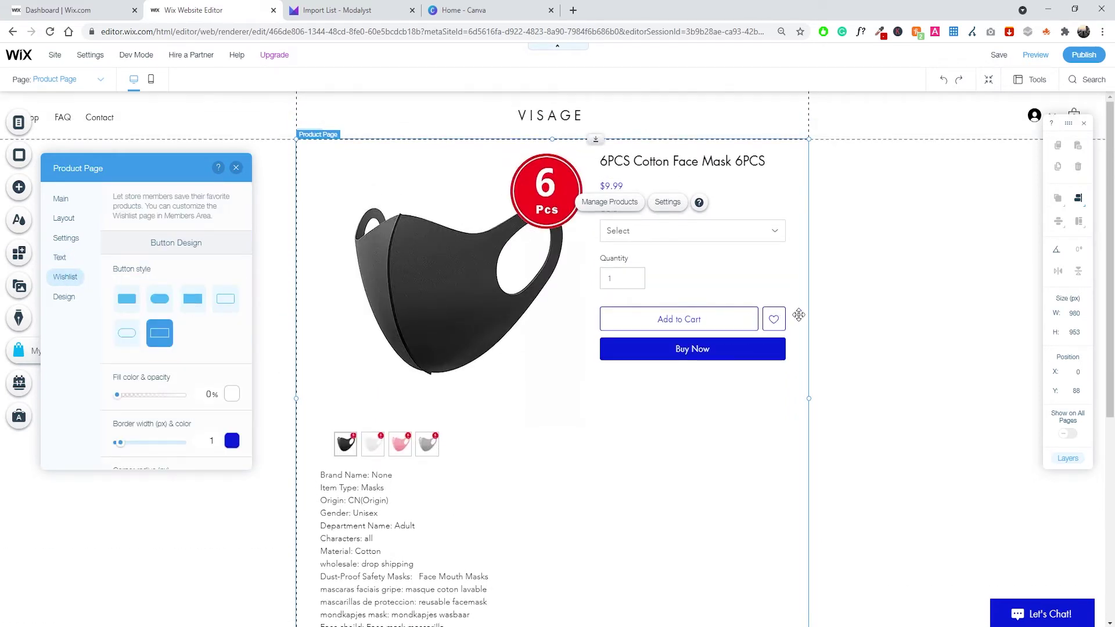
{"action": "scroll", "coordinate": [209, 320], "scroll_direction": "down", "scroll_amount": 4}
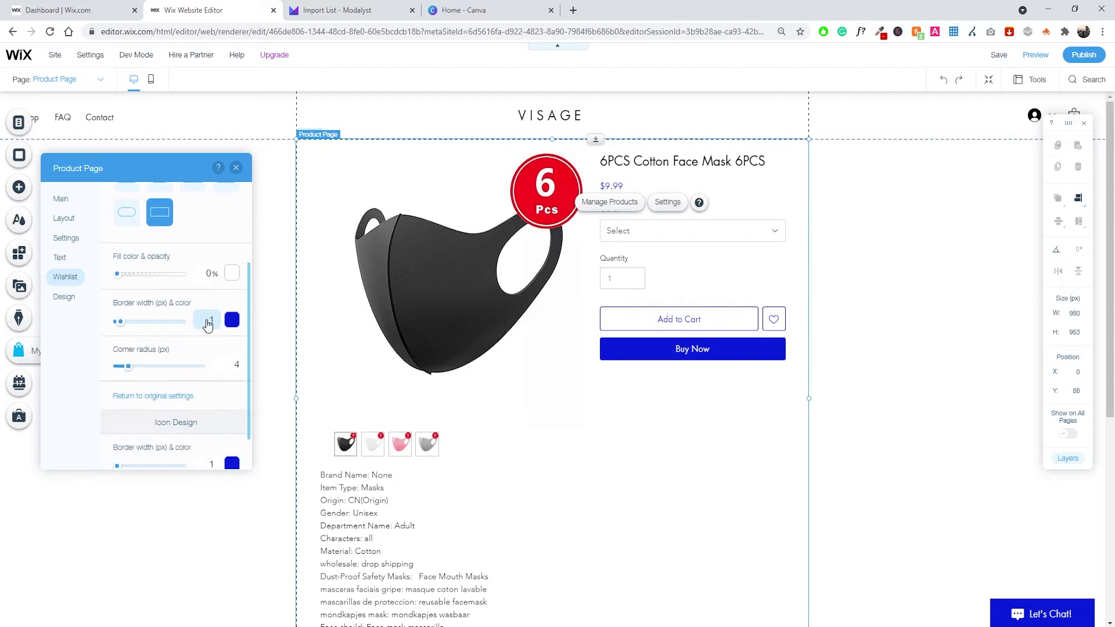
{"action": "scroll", "coordinate": [198, 320], "scroll_direction": "up", "scroll_amount": 4}
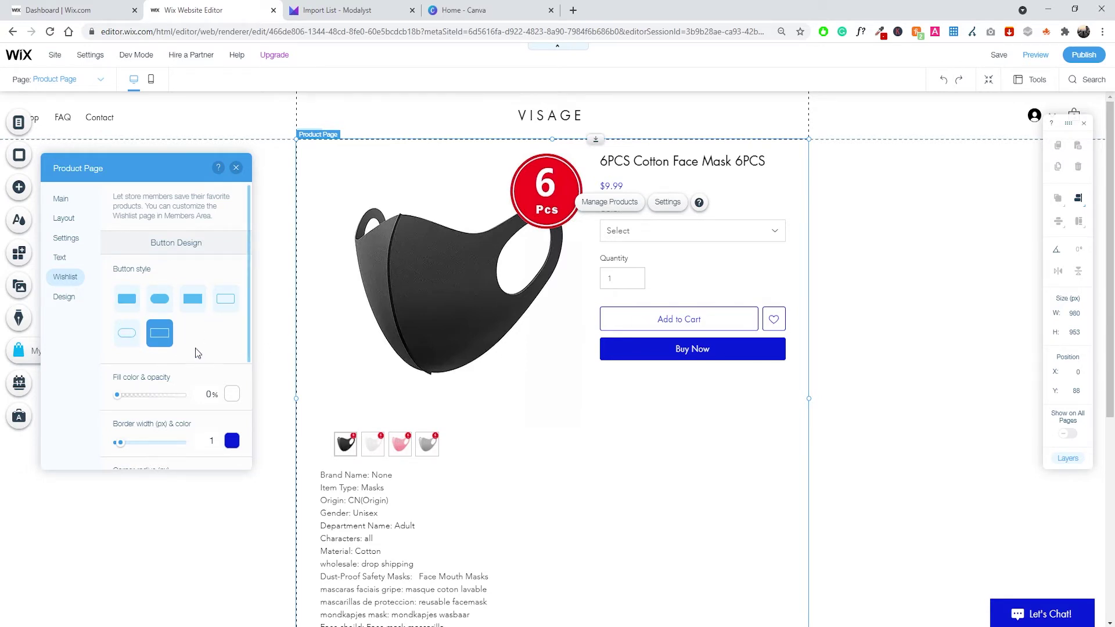
Examine the product page's background and border design options and open the design options for the product details.
{"action": "left_click", "coordinate": [65, 296]}
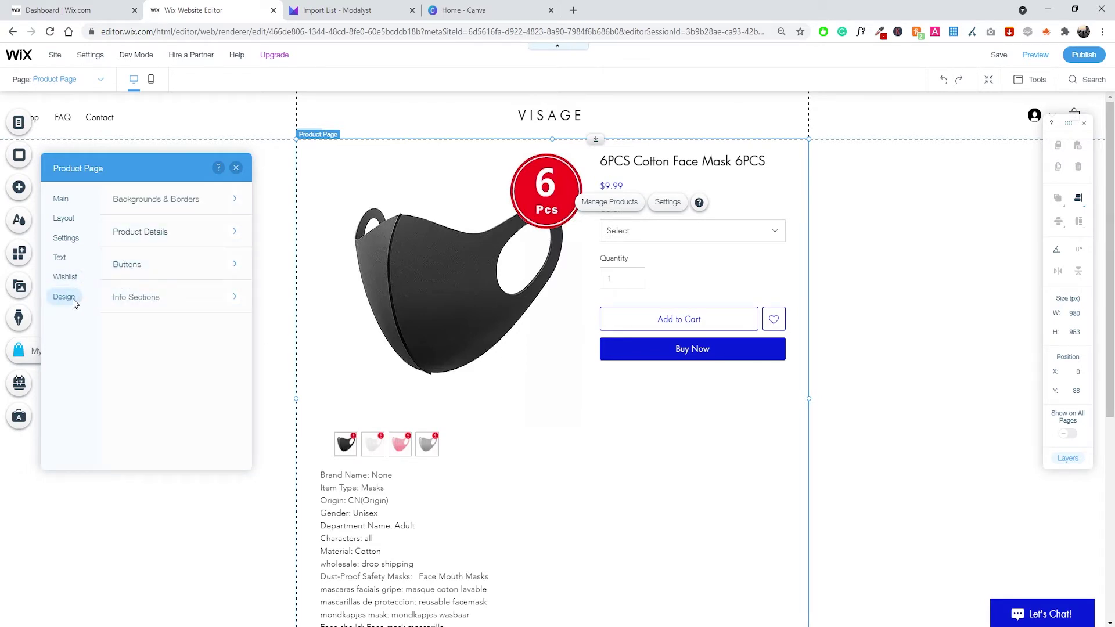
{"action": "scroll", "coordinate": [435, 296], "scroll_direction": "down", "scroll_amount": 3}
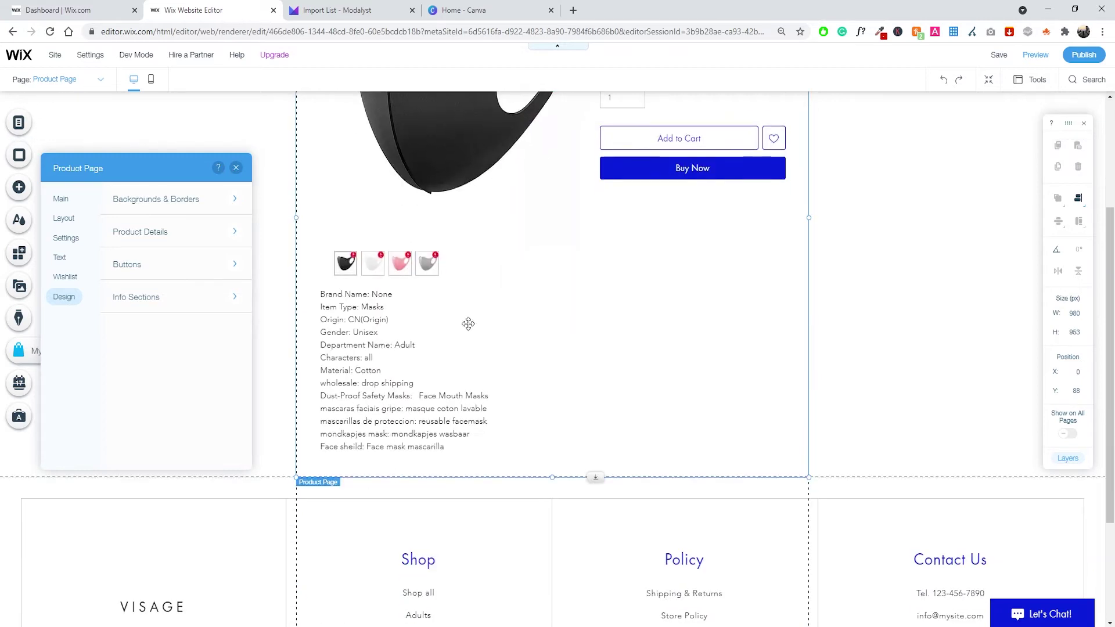
{"action": "scroll", "coordinate": [466, 324], "scroll_direction": "up", "scroll_amount": 3}
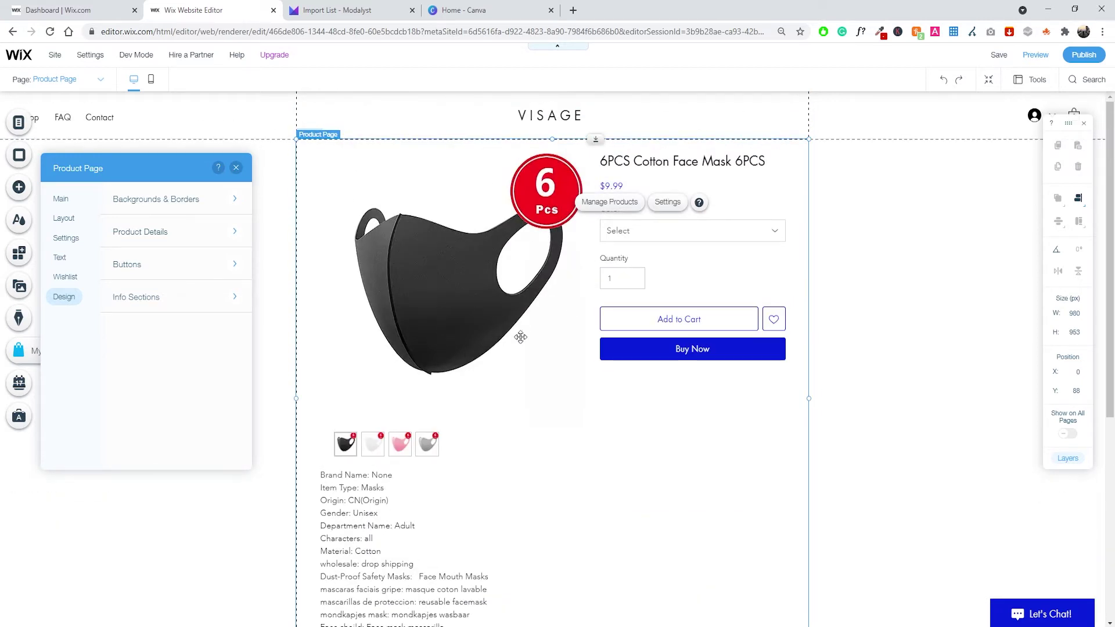
{"action": "left_click", "coordinate": [191, 210]}
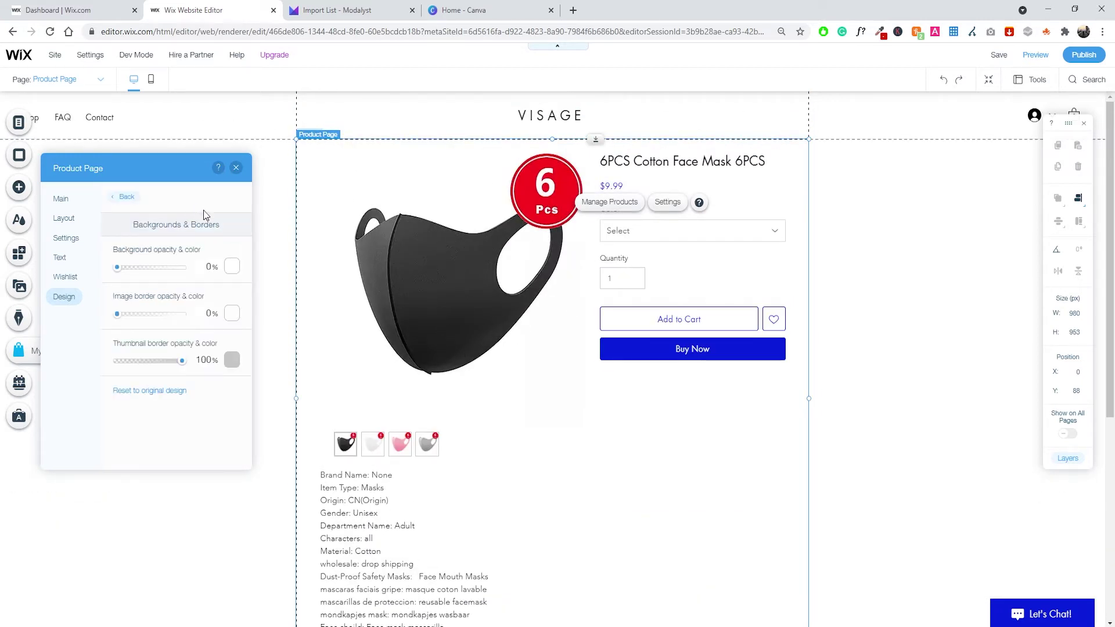
{"action": "left_click", "coordinate": [123, 197]}
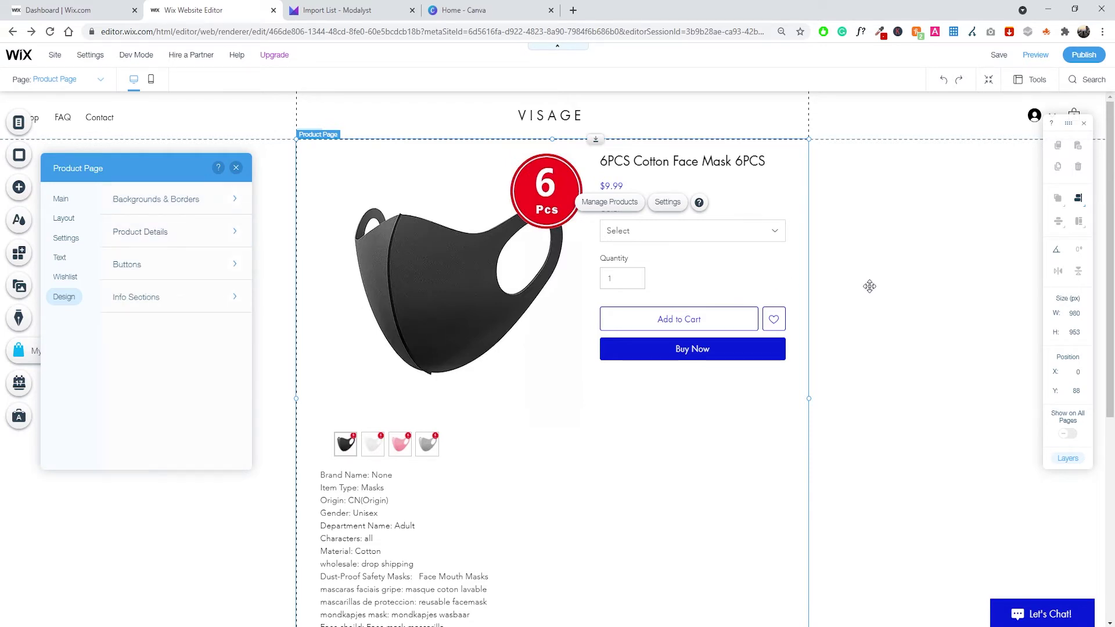
{"action": "left_click", "coordinate": [175, 234]}
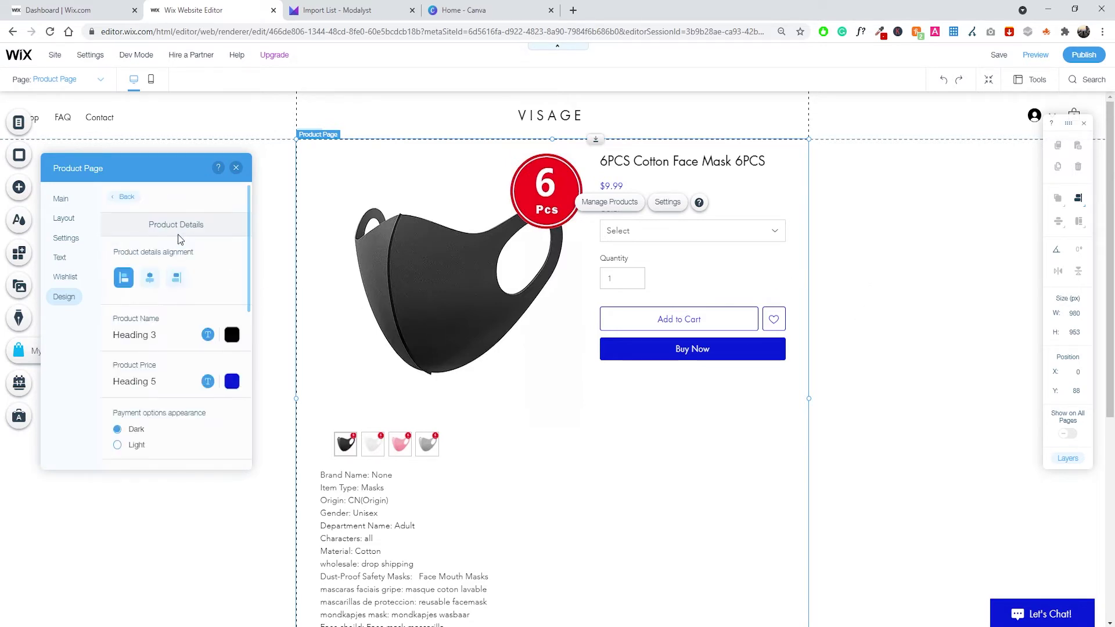
Set the product name's font theme to Custom with Futura at 24 px, and review the remaining product details and description design options.
{"action": "left_click", "coordinate": [208, 336]}
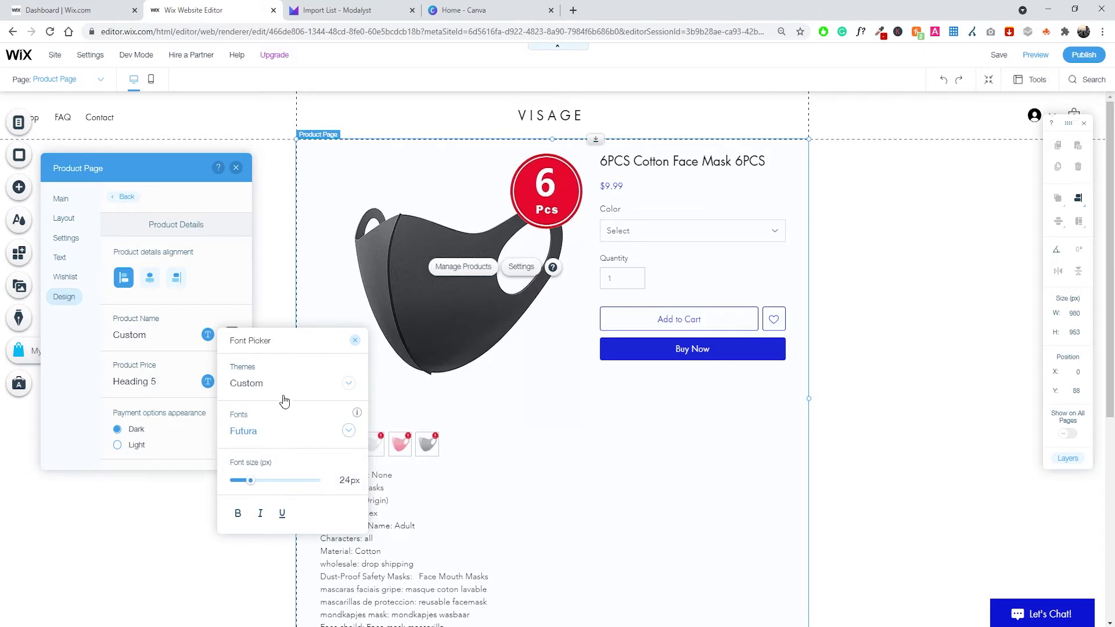
{"action": "left_click", "coordinate": [203, 350]}
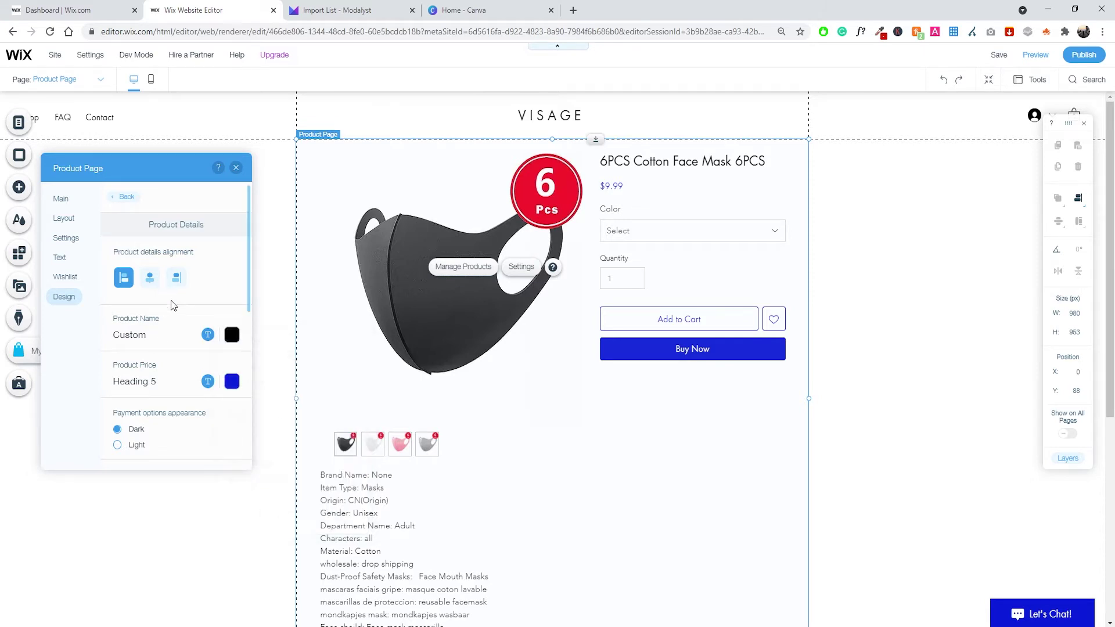
{"action": "scroll", "coordinate": [174, 349], "scroll_direction": "down", "scroll_amount": 5}
{"action": "scroll", "coordinate": [209, 359], "scroll_direction": "down", "scroll_amount": 4}
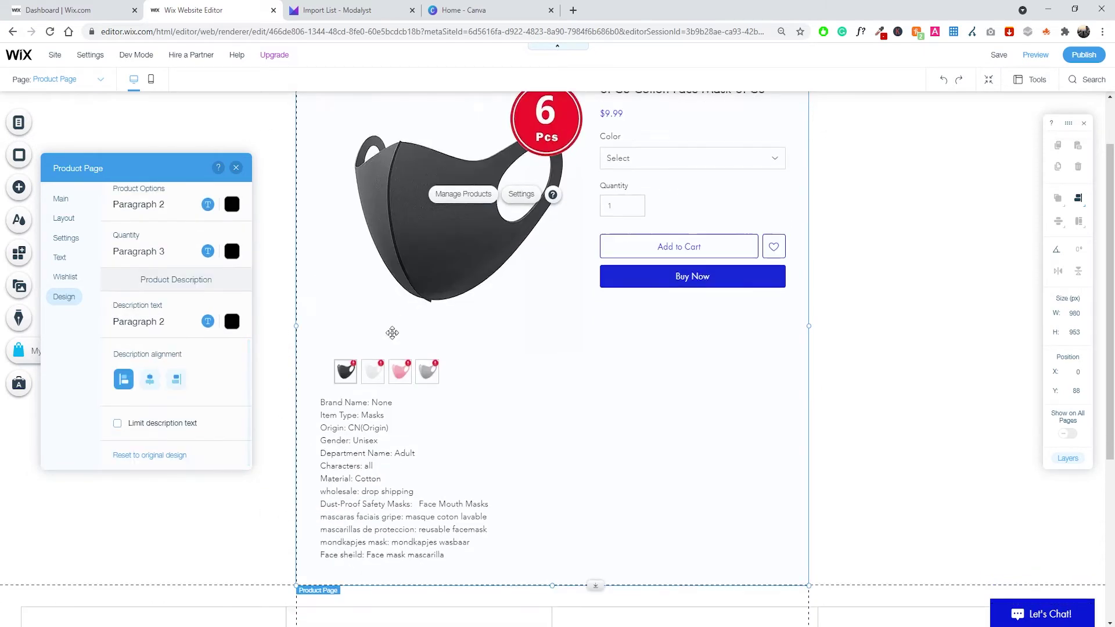
{"action": "scroll", "coordinate": [174, 325], "scroll_direction": "up", "scroll_amount": 4}
{"action": "scroll", "coordinate": [183, 326], "scroll_direction": "up", "scroll_amount": 5}
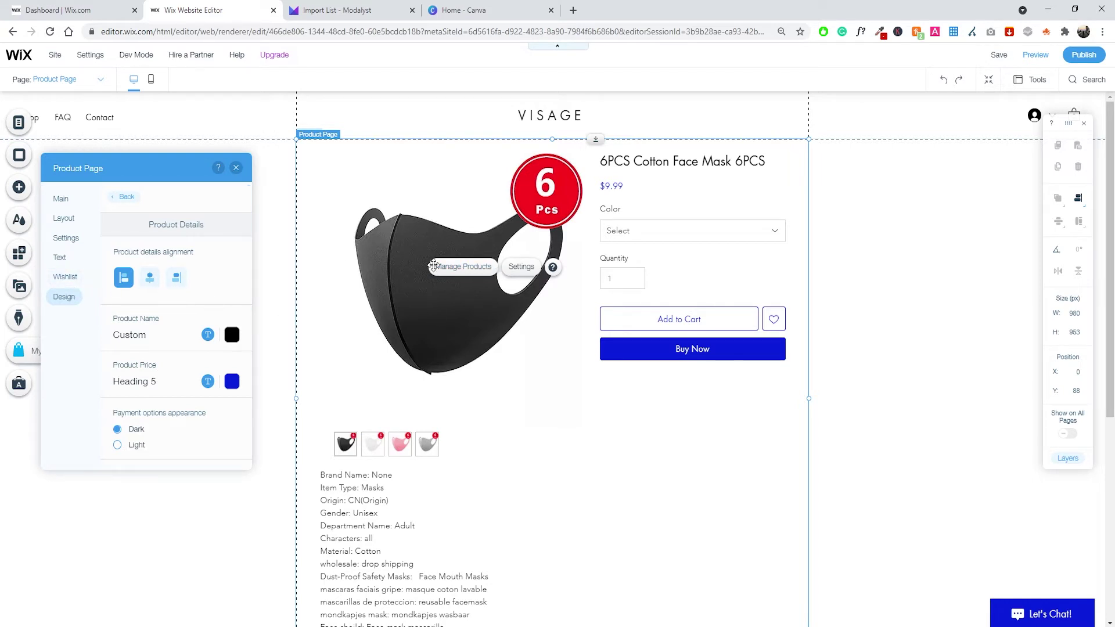
{"action": "scroll", "coordinate": [467, 365], "scroll_direction": "down", "scroll_amount": 1}
{"action": "left_click", "coordinate": [123, 197]}
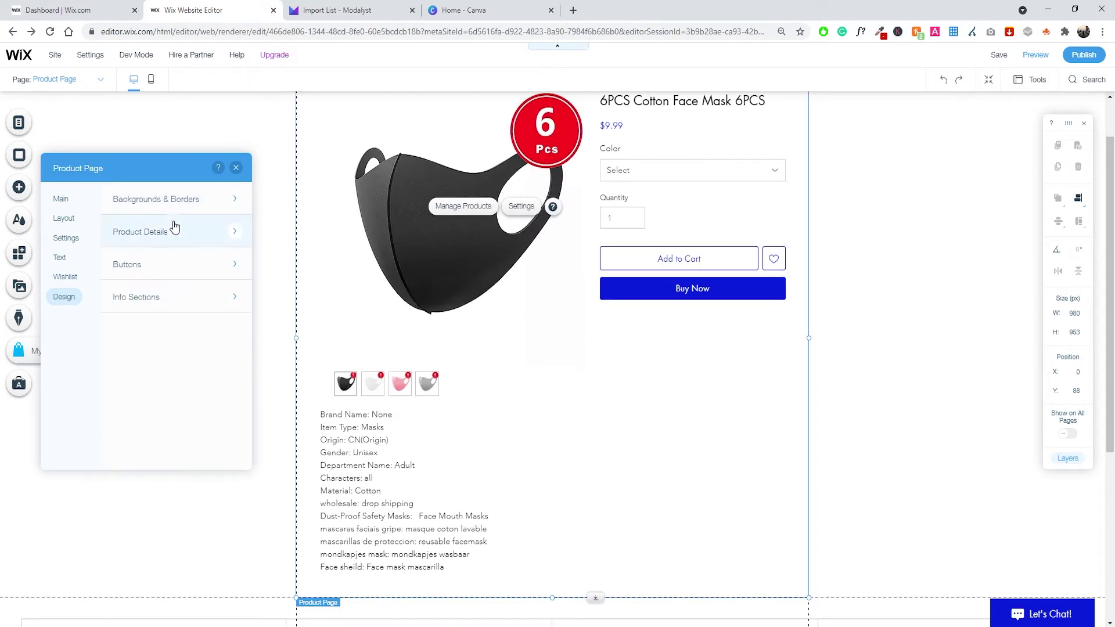
Examine the design options for the product page's Add to Cart and Buy Now buttons.
{"action": "left_click", "coordinate": [167, 273]}
{"action": "scroll", "coordinate": [204, 302], "scroll_direction": "down", "scroll_amount": 3}
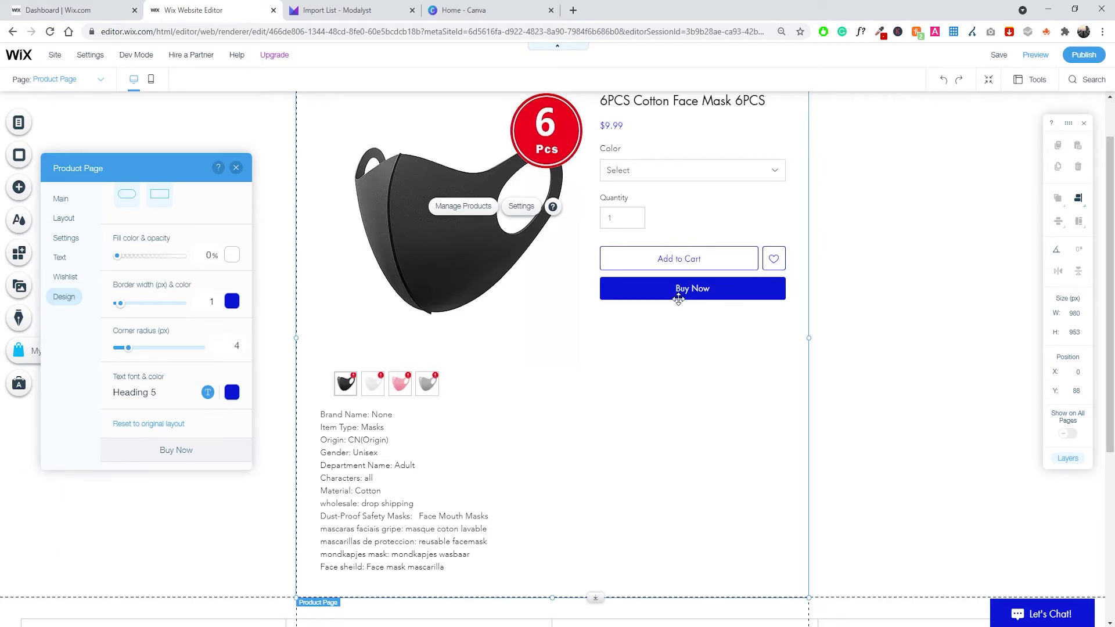
{"action": "scroll", "coordinate": [688, 314], "scroll_direction": "up", "scroll_amount": 1}
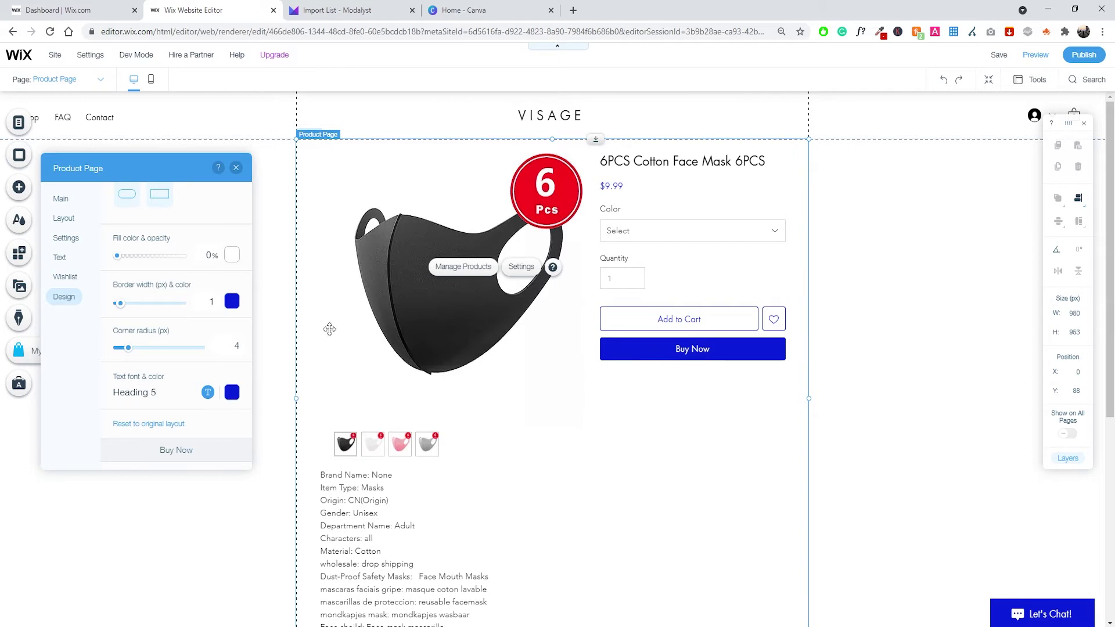
{"action": "scroll", "coordinate": [232, 335], "scroll_direction": "up", "scroll_amount": 3}
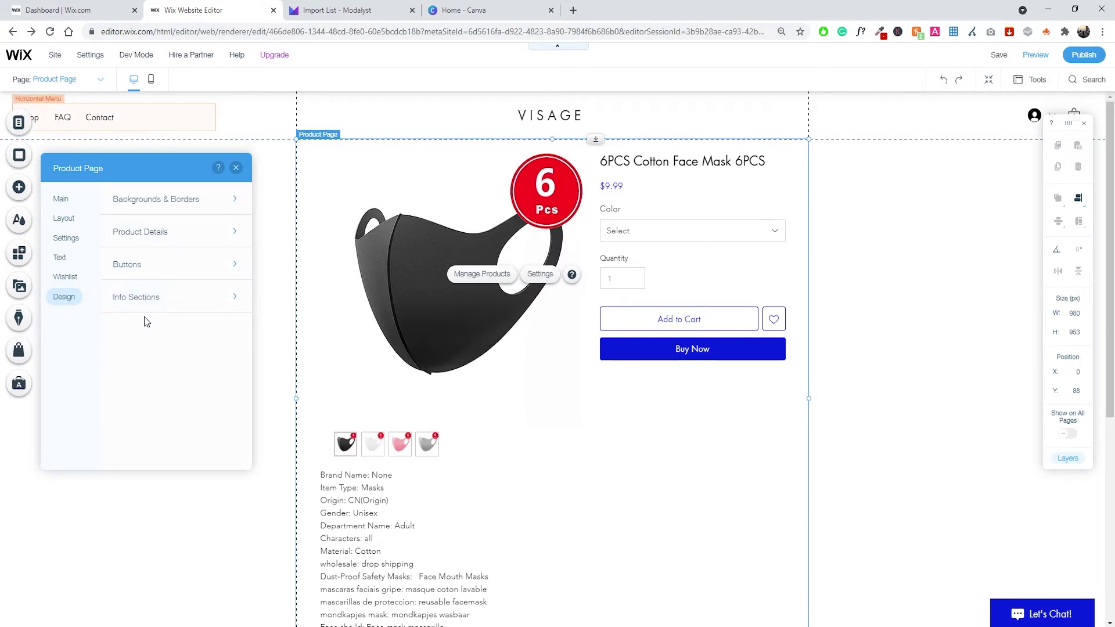
{"action": "scroll", "coordinate": [534, 420], "scroll_direction": "down", "scroll_amount": 1}
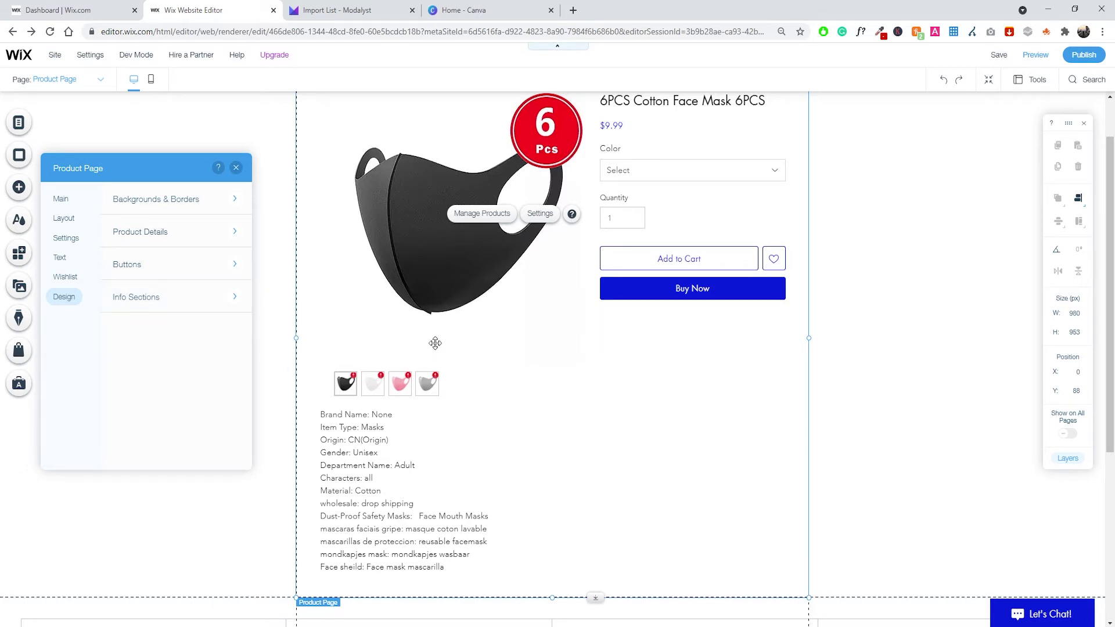
{"action": "scroll", "coordinate": [440, 343], "scroll_direction": "up", "scroll_amount": 1}
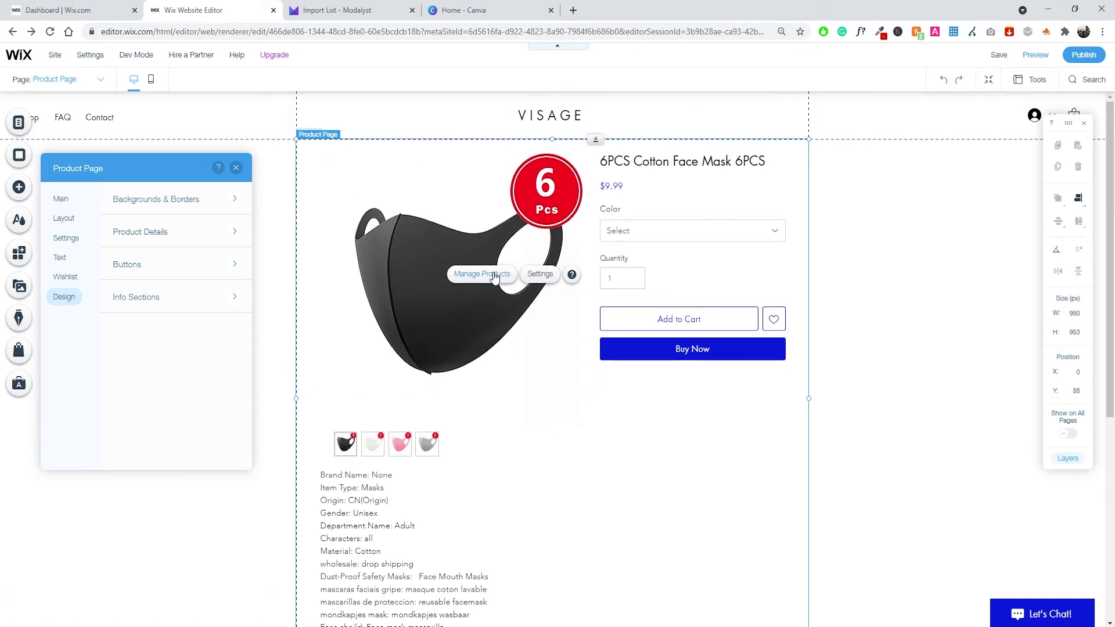
Open the 6PCS Cotton Face Mask 6PCS product for editing and upload the two JPG photos from the acemask folder.
{"action": "left_click", "coordinate": [482, 276]}
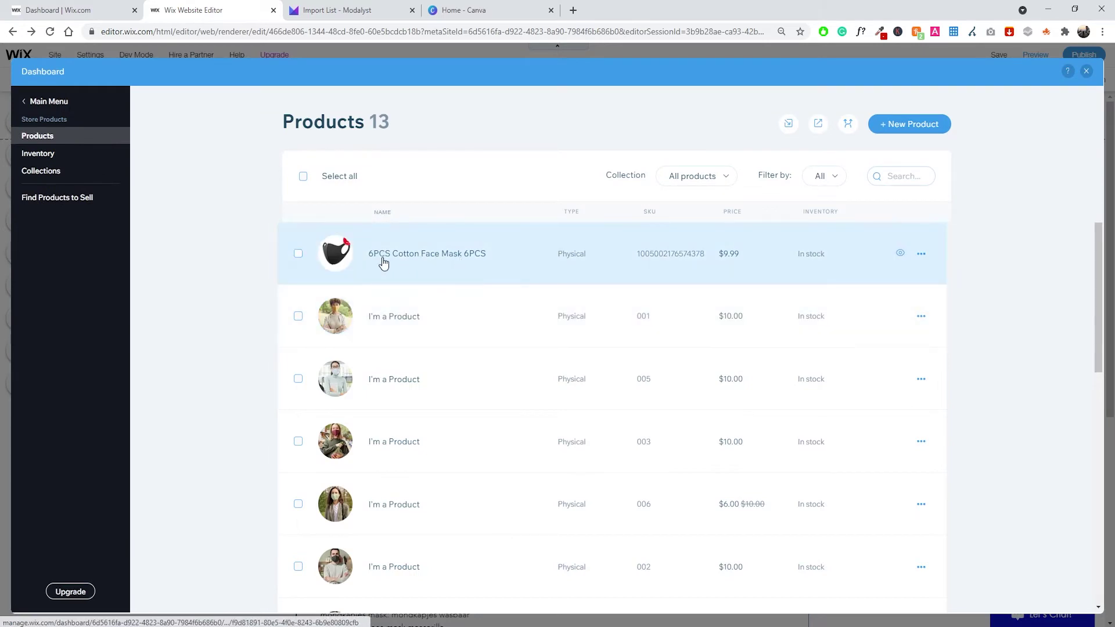
{"action": "left_click", "coordinate": [459, 268]}
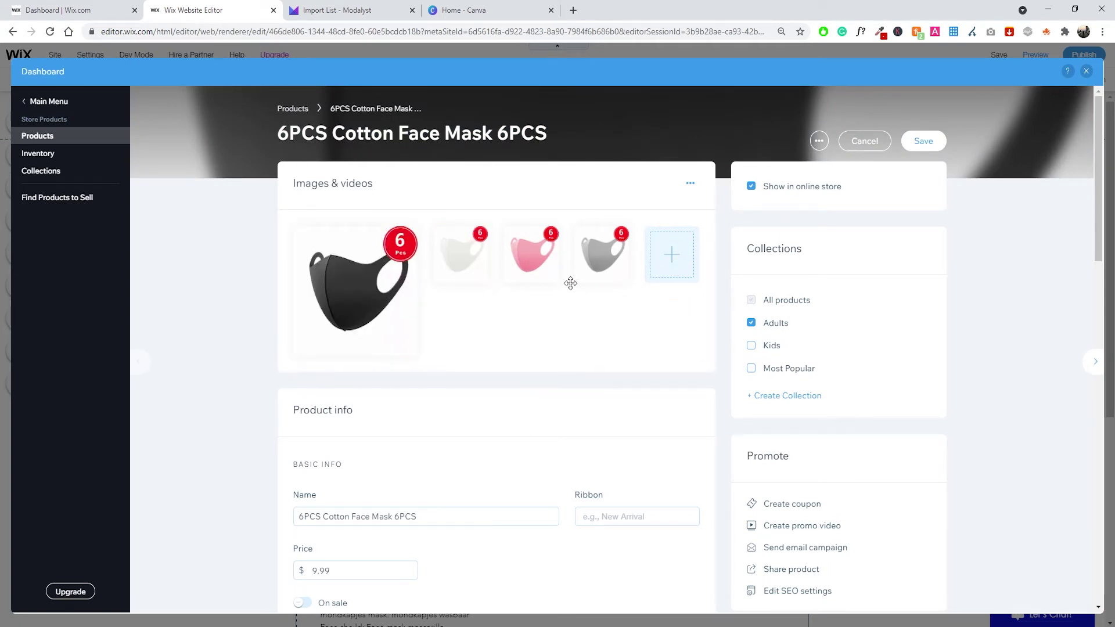
{"action": "left_click", "coordinate": [681, 268]}
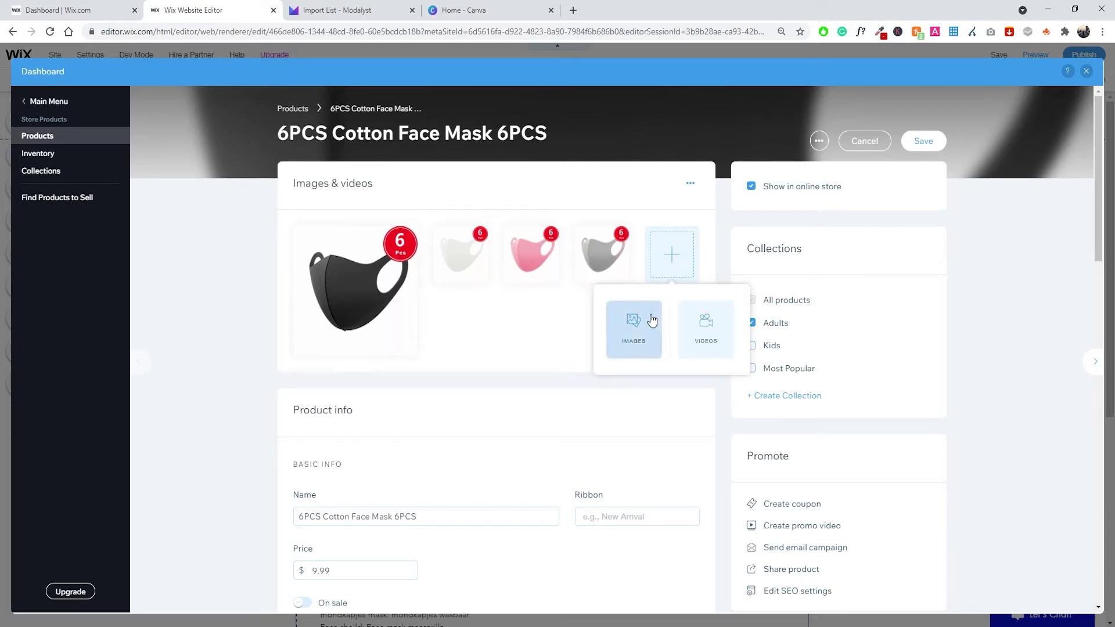
{"action": "left_click", "coordinate": [619, 338]}
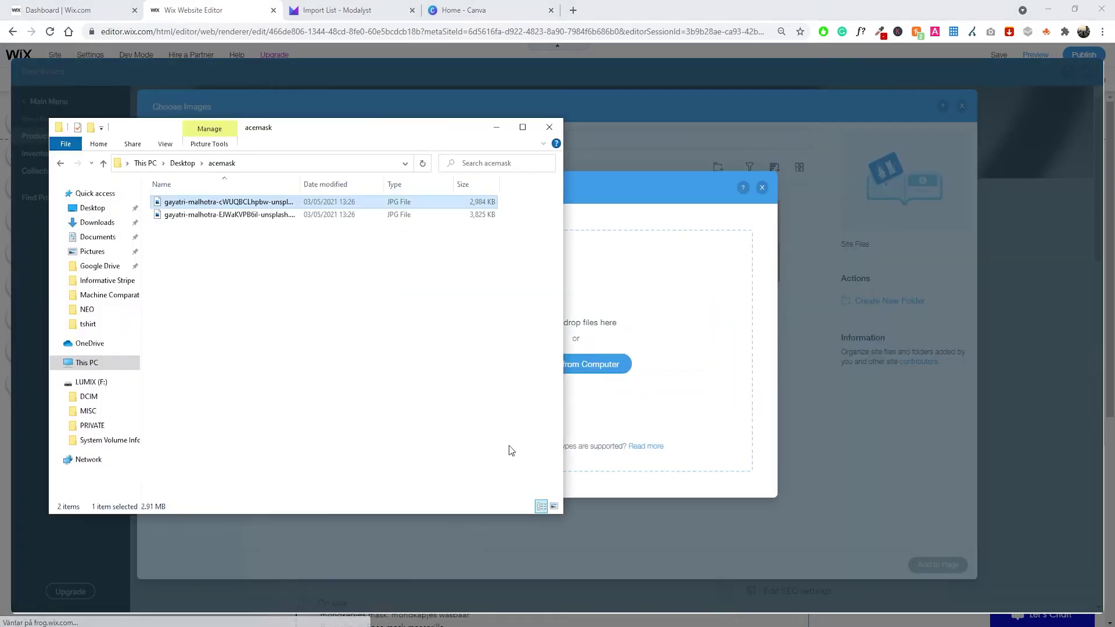
{"action": "left_click_drag", "start_coordinate": [260, 251], "coordinate": [610, 267]}
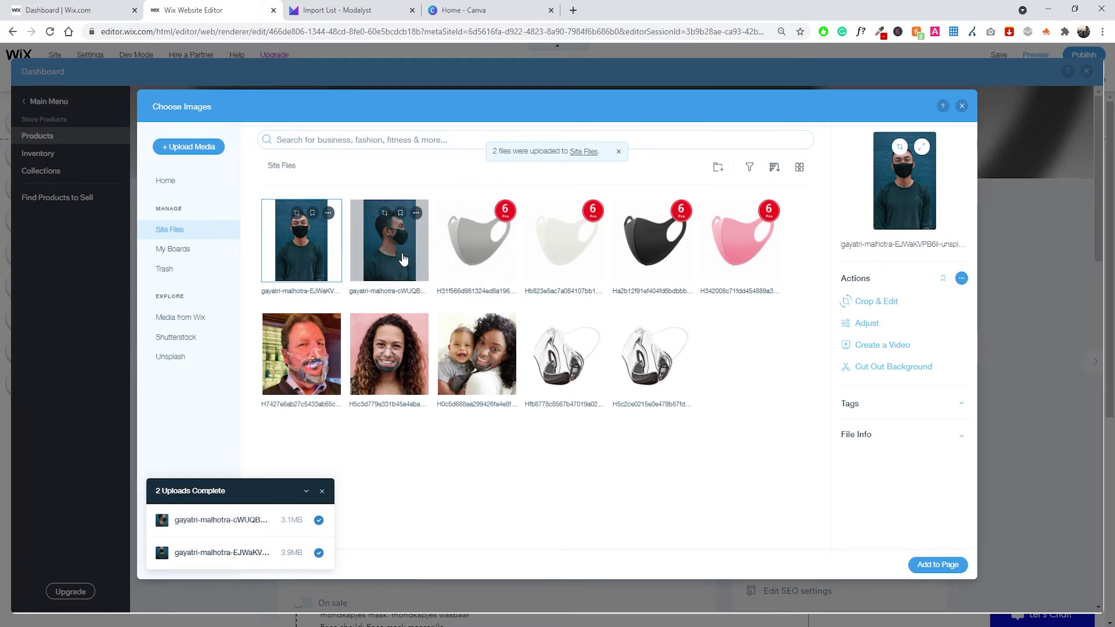
Add the two uploaded photos of the man in a black mask to the product's images, front view first and side view second.
{"action": "left_click", "coordinate": [403, 259]}
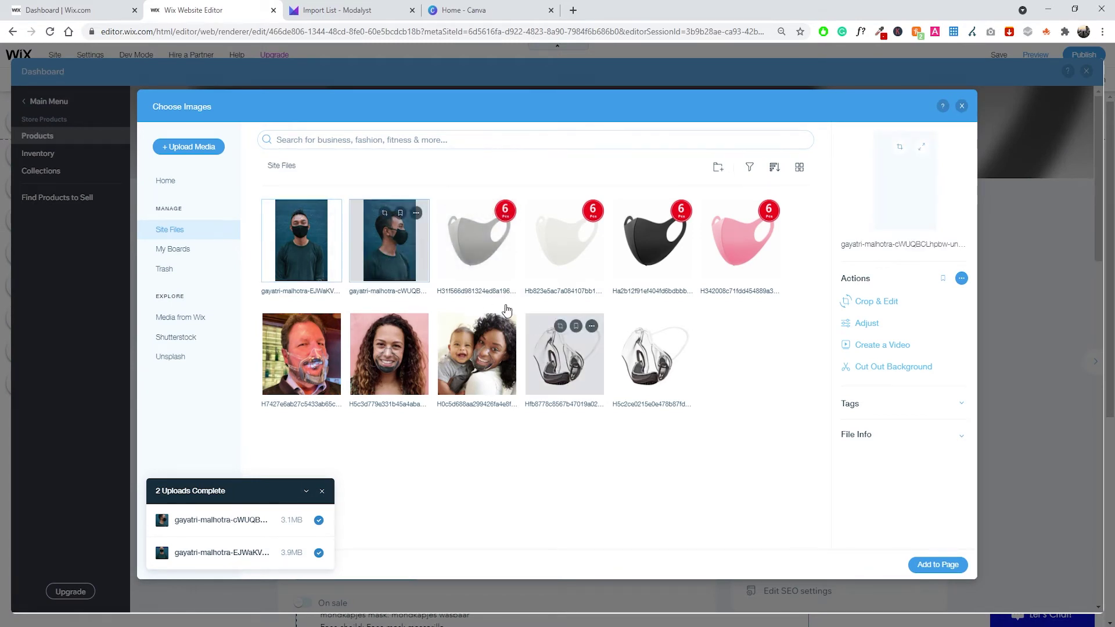
{"action": "left_click", "coordinate": [328, 266]}
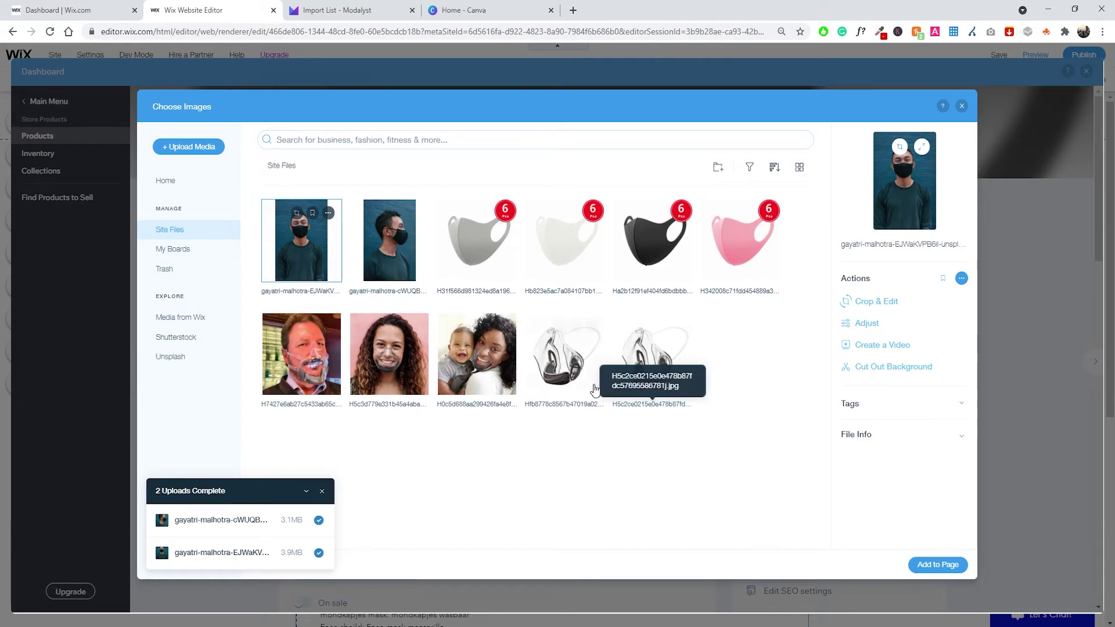
{"action": "left_click", "coordinate": [937, 566]}
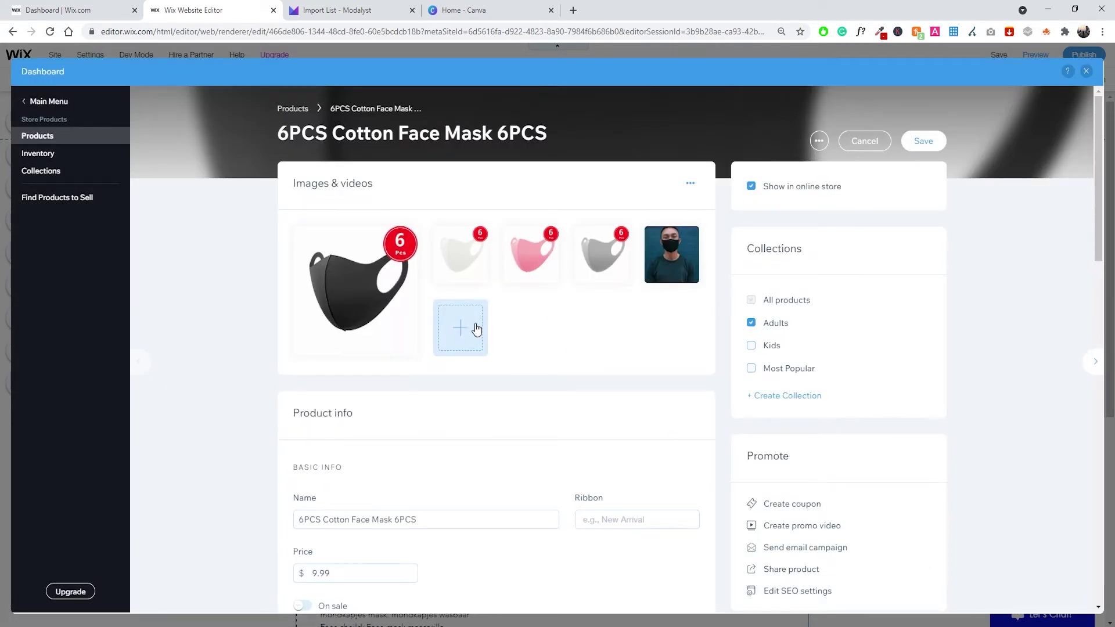
{"action": "left_click", "coordinate": [476, 329]}
{"action": "left_click", "coordinate": [438, 412]}
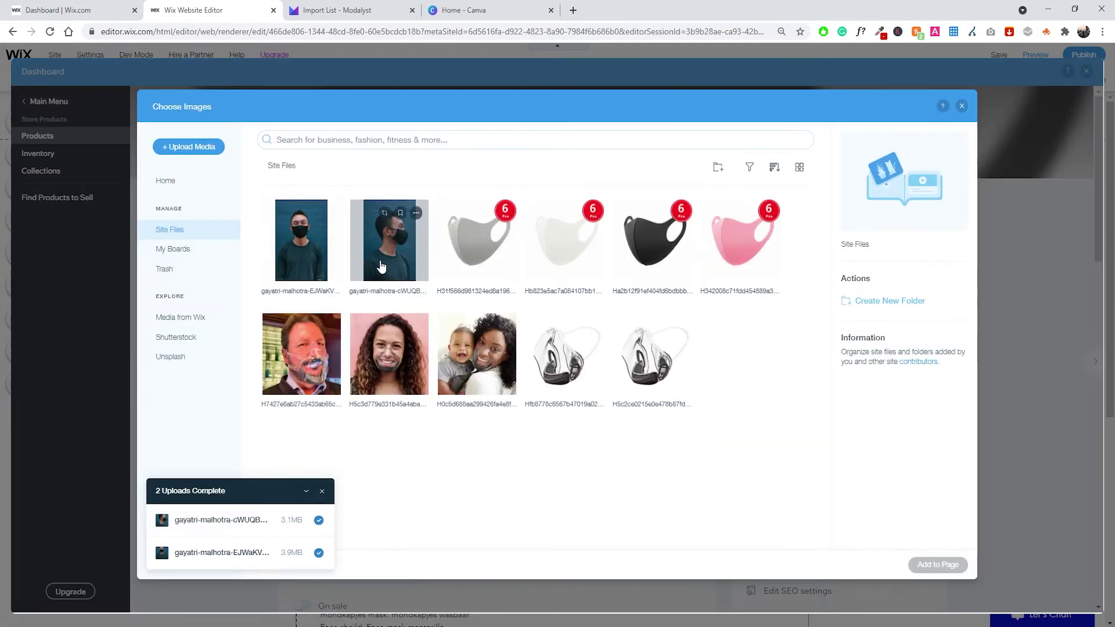
{"action": "left_click", "coordinate": [381, 266]}
{"action": "left_click", "coordinate": [938, 564]}
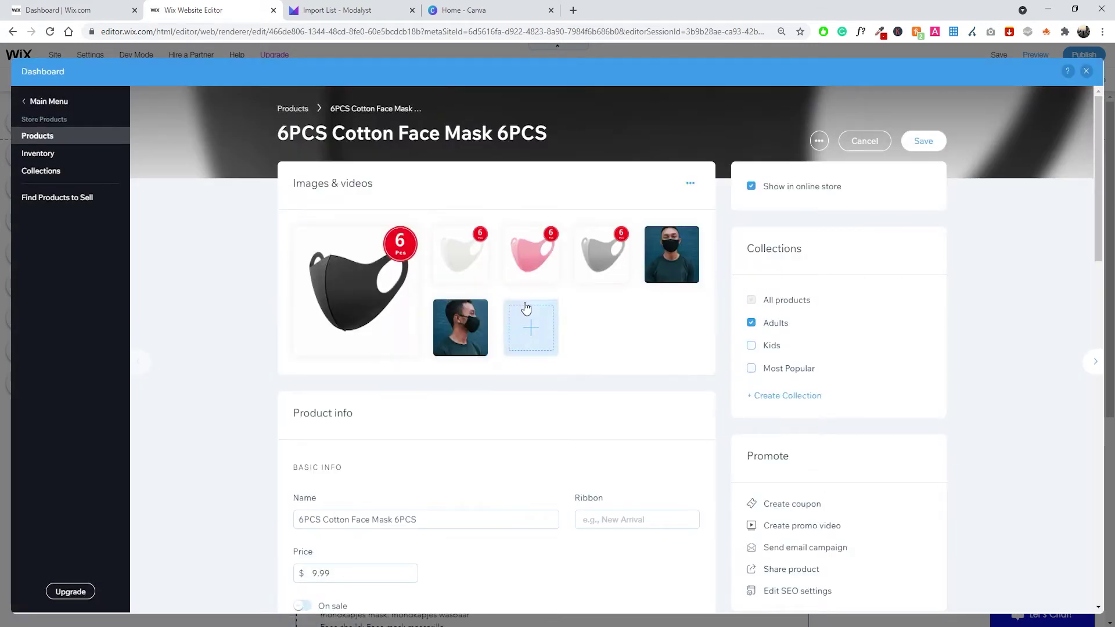
Remove the four original mask pictures from the product's images, keeping only the two photos of the man.
{"action": "left_click", "coordinate": [407, 238]}
{"action": "left_click", "coordinate": [407, 237]}
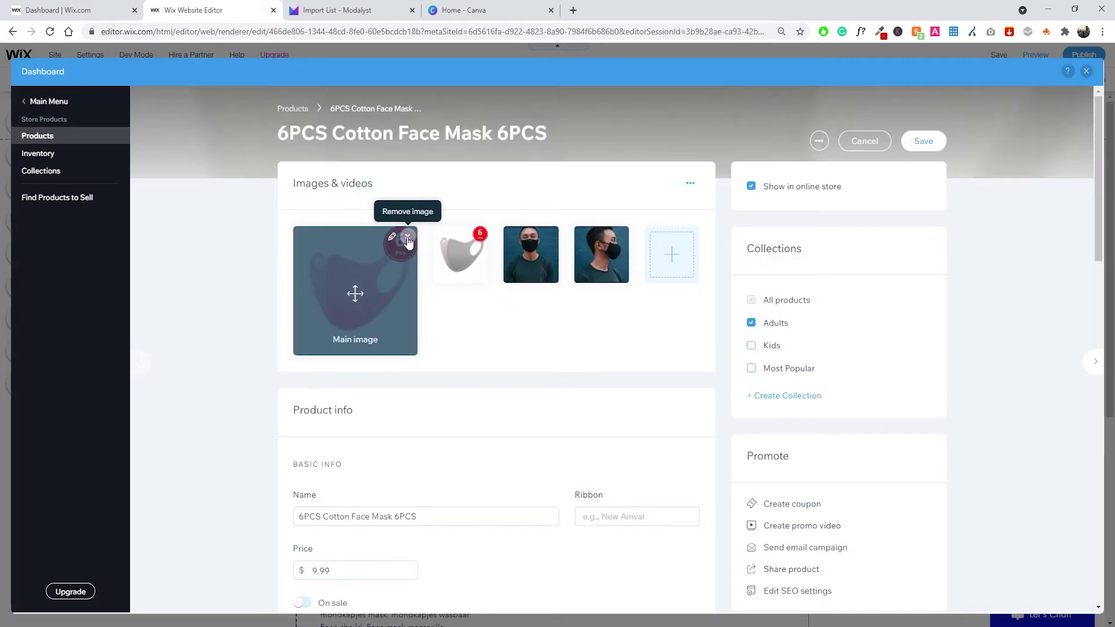
{"action": "left_click", "coordinate": [408, 238]}
{"action": "left_click", "coordinate": [407, 238]}
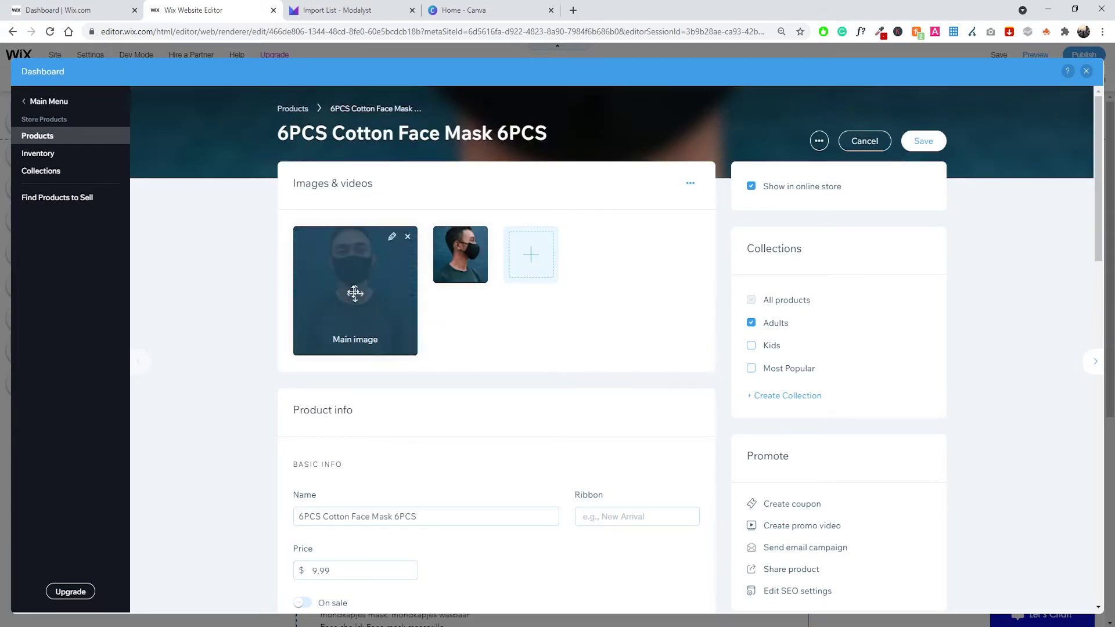
Rename the product as Black Cotton Face Mask 6PCS.
{"action": "scroll", "coordinate": [276, 298], "scroll_direction": "down", "scroll_amount": 2}
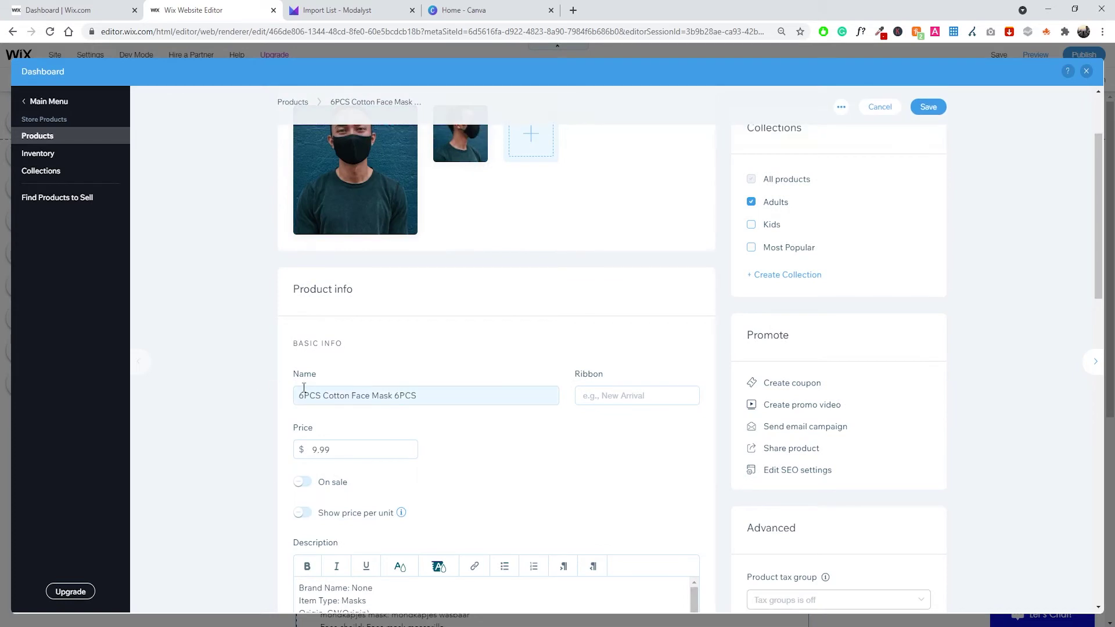
{"action": "left_click_drag", "start_coordinate": [323, 397], "coordinate": [266, 398]}
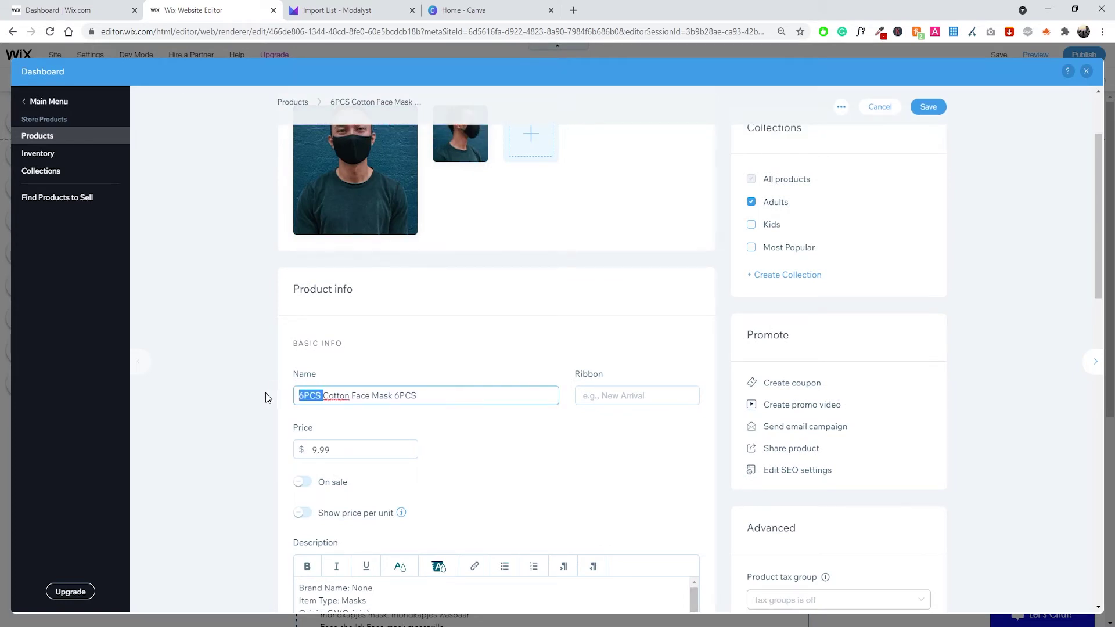
{"action": "key", "text": "BackSpace"}
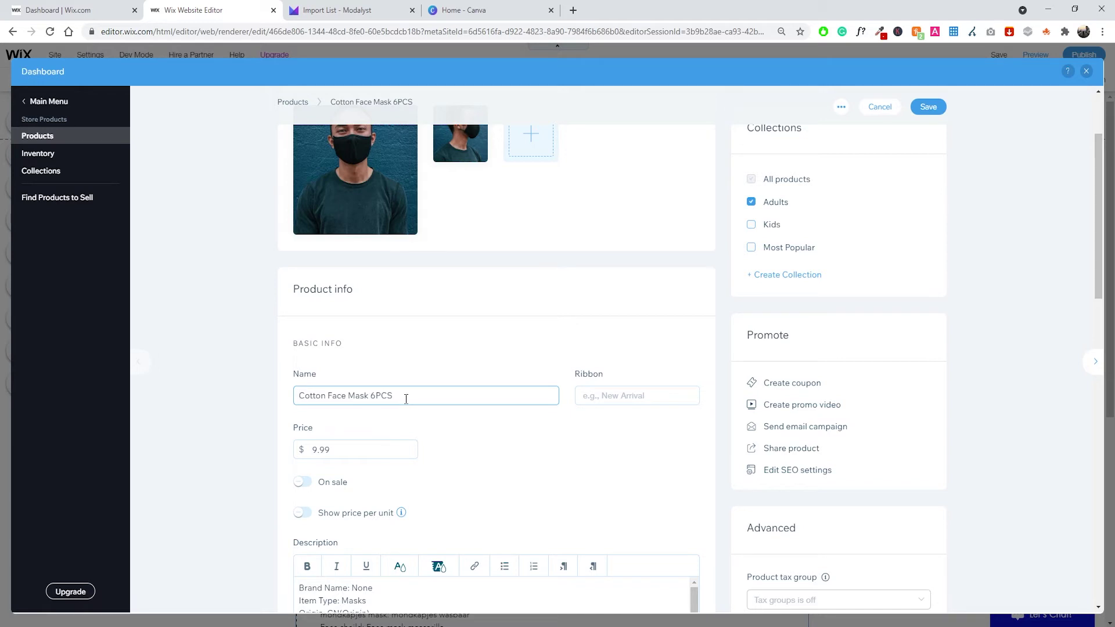
{"action": "scroll", "coordinate": [369, 395], "scroll_direction": "up", "scroll_amount": 1}
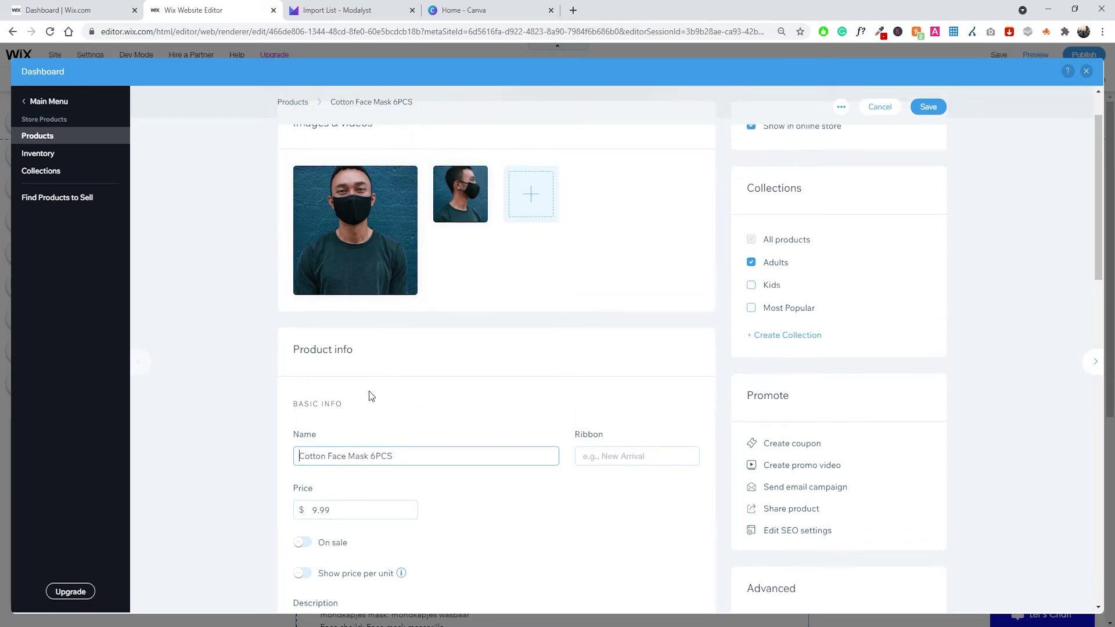
{"action": "scroll", "coordinate": [370, 395], "scroll_direction": "up", "scroll_amount": 1}
{"action": "scroll", "coordinate": [417, 425], "scroll_direction": "down", "scroll_amount": 2}
{"action": "scroll", "coordinate": [419, 422], "scroll_direction": "down", "scroll_amount": 1}
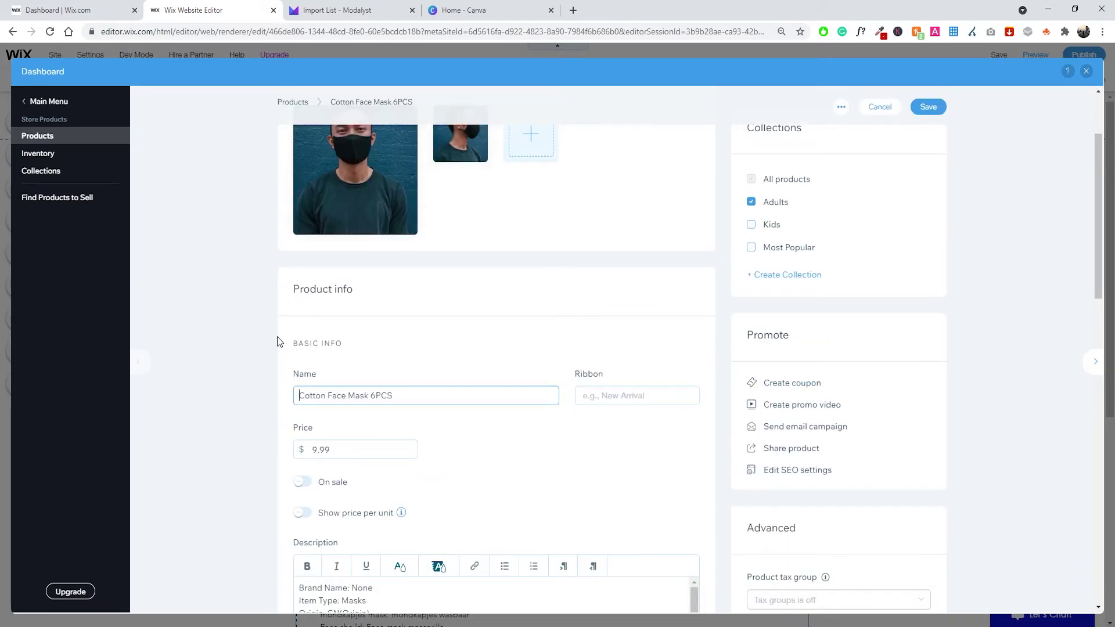
{"action": "type", "text": "Black"}
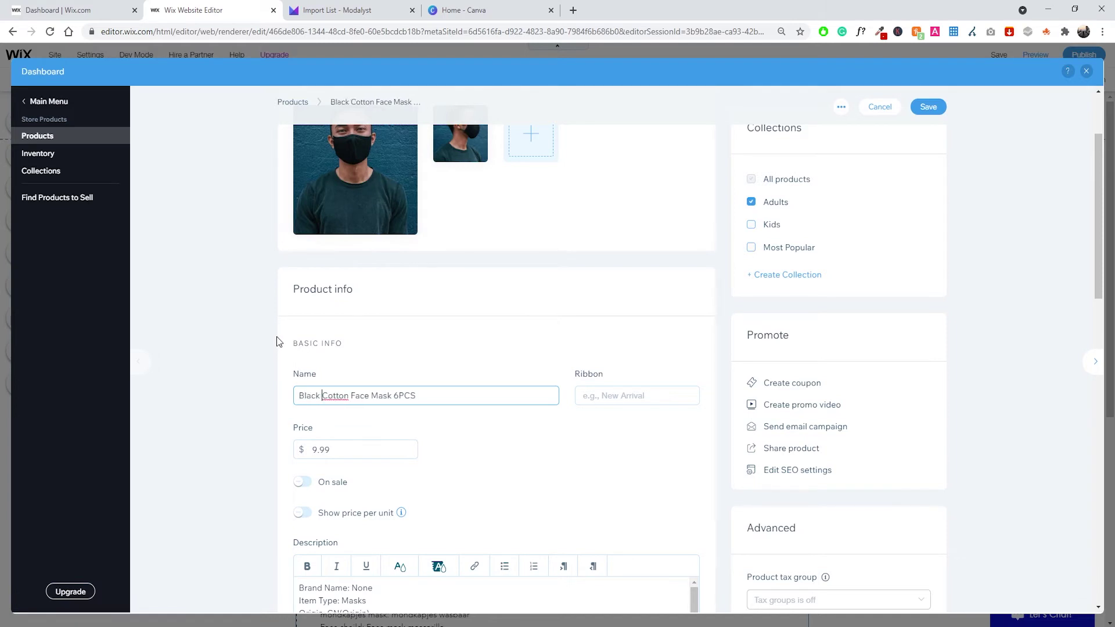
{"action": "scroll", "coordinate": [253, 343], "scroll_direction": "up", "scroll_amount": 1}
{"action": "scroll", "coordinate": [261, 340], "scroll_direction": "up", "scroll_amount": 1}
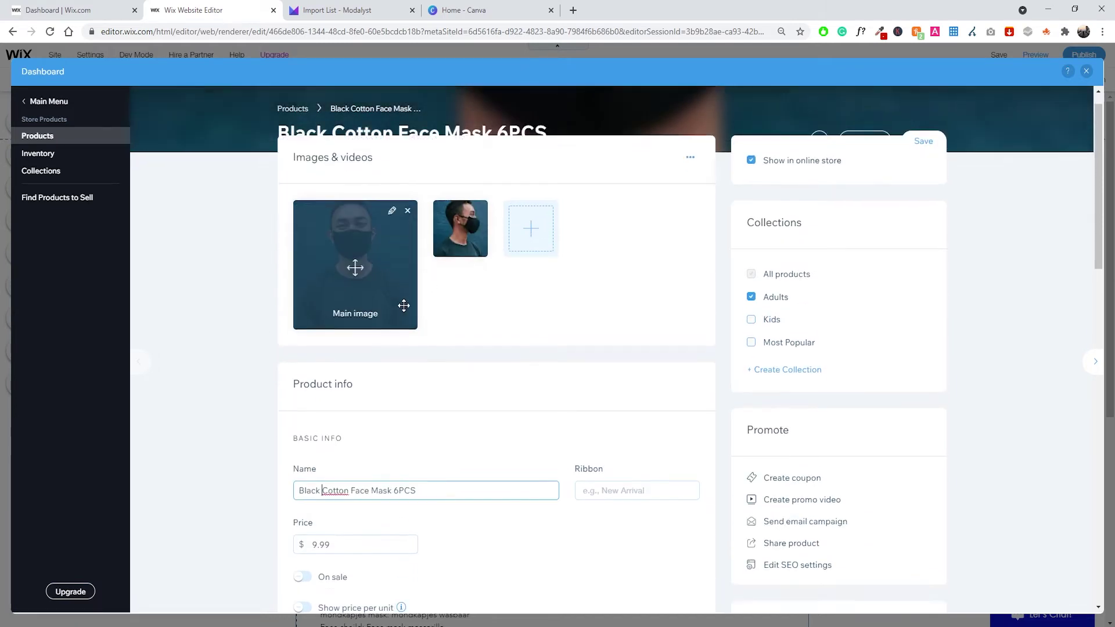
{"action": "scroll", "coordinate": [403, 304], "scroll_direction": "down", "scroll_amount": 1}
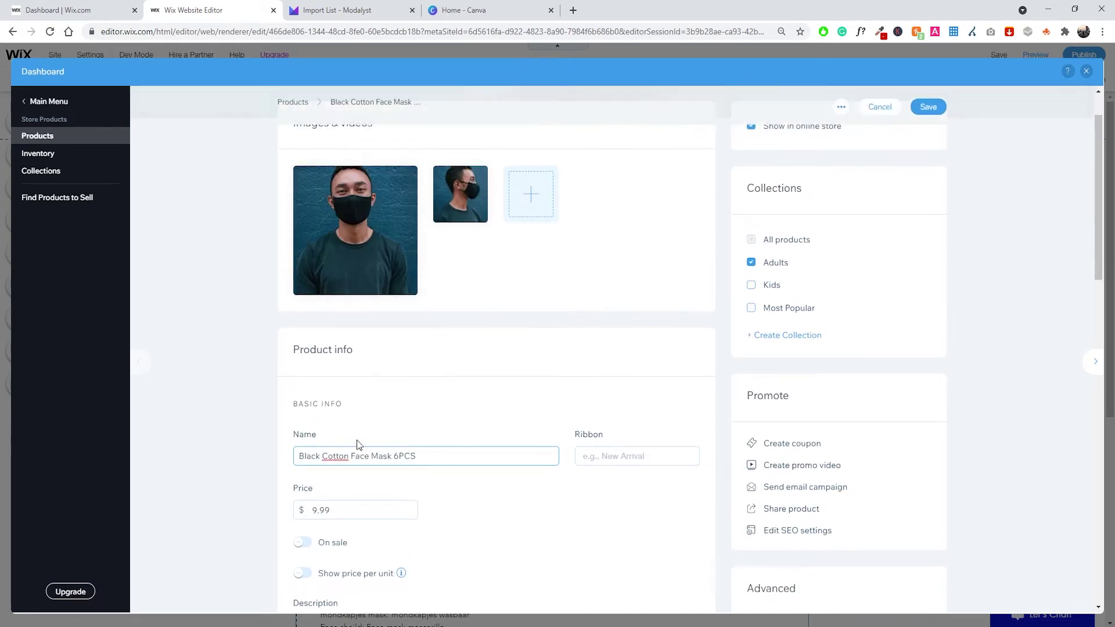
{"action": "double_click", "coordinate": [397, 458]}
{"action": "left_click", "coordinate": [444, 459]}
{"action": "double_click", "coordinate": [422, 457]}
{"action": "left_click", "coordinate": [422, 457]}
{"action": "left_click_drag", "start_coordinate": [422, 458], "coordinate": [270, 448]}
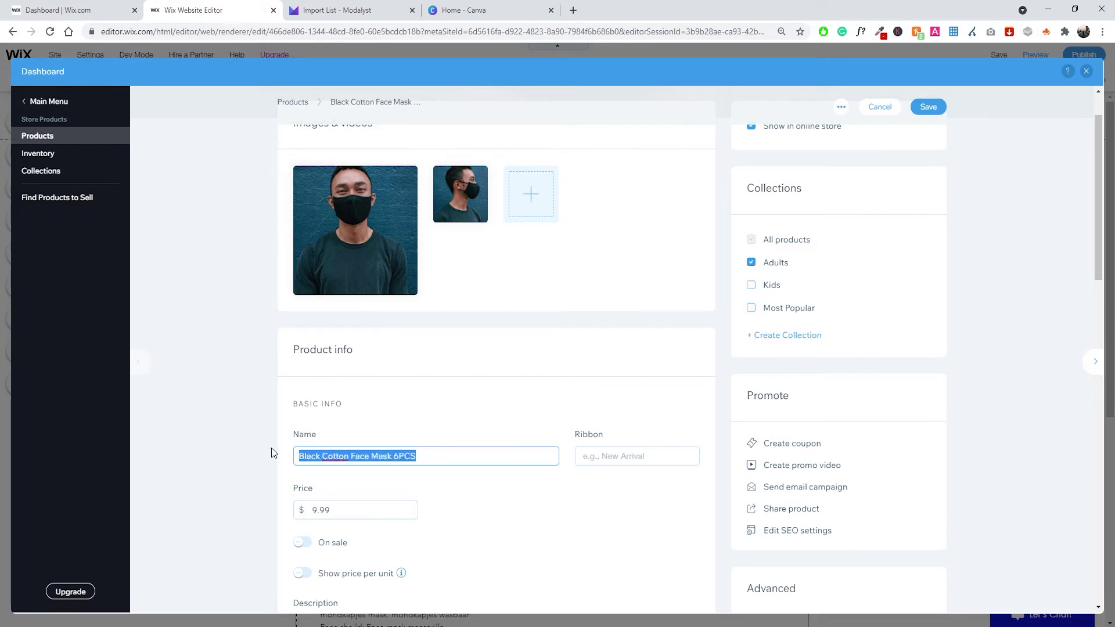
{"action": "left_click", "coordinate": [266, 445]}
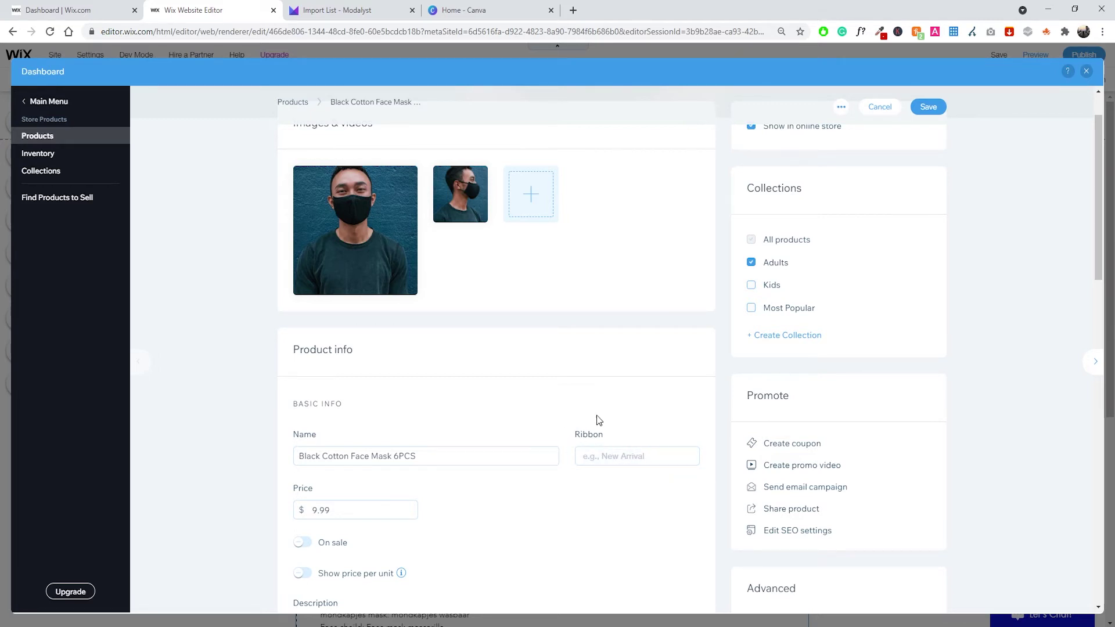
Read through the product's full description text from the brand name to the last line.
{"action": "scroll", "coordinate": [252, 413], "scroll_direction": "down", "scroll_amount": 5}
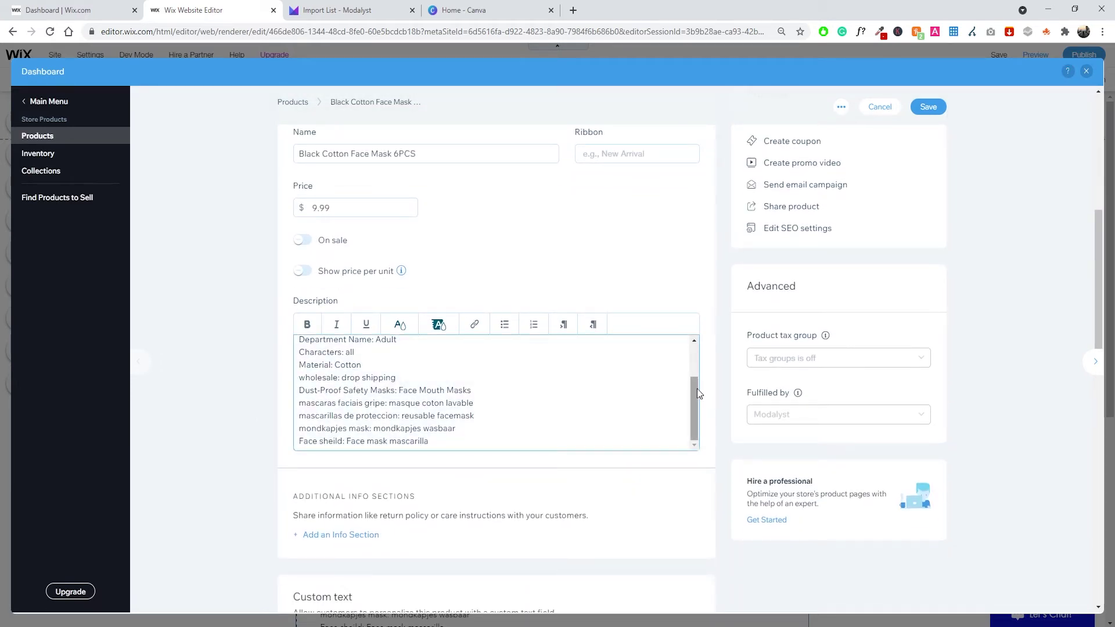
{"action": "left_click_drag", "start_coordinate": [697, 388], "coordinate": [691, 340]}
{"action": "left_click_drag", "start_coordinate": [299, 346], "coordinate": [237, 347]}
{"action": "left_click", "coordinate": [477, 421]}
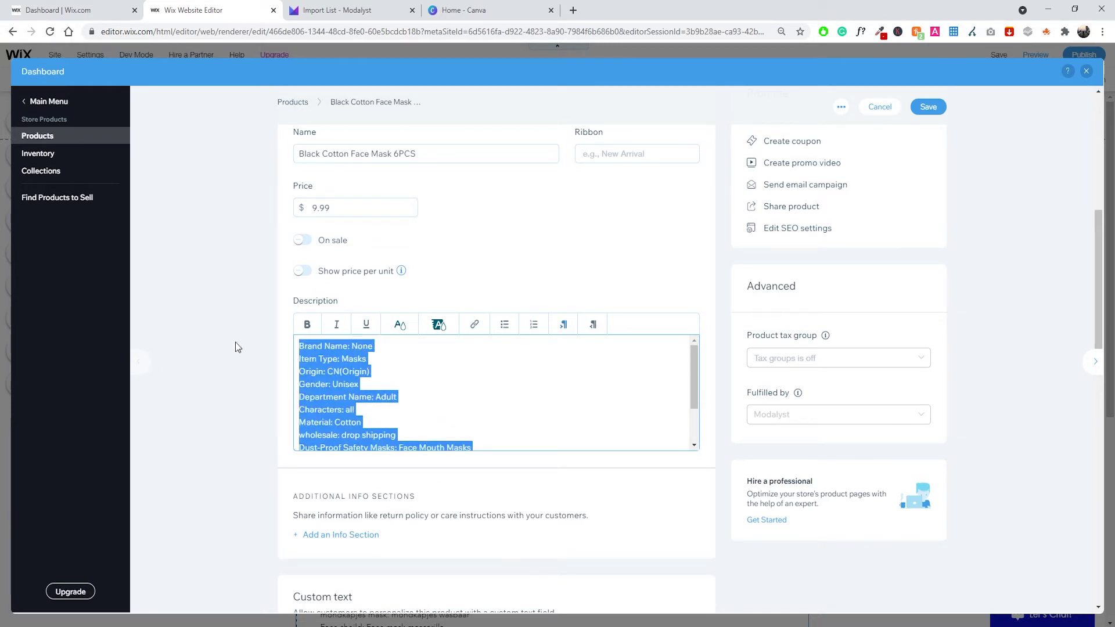
{"action": "left_click", "coordinate": [367, 376]}
{"action": "scroll", "coordinate": [372, 375], "scroll_direction": "down", "scroll_amount": 4}
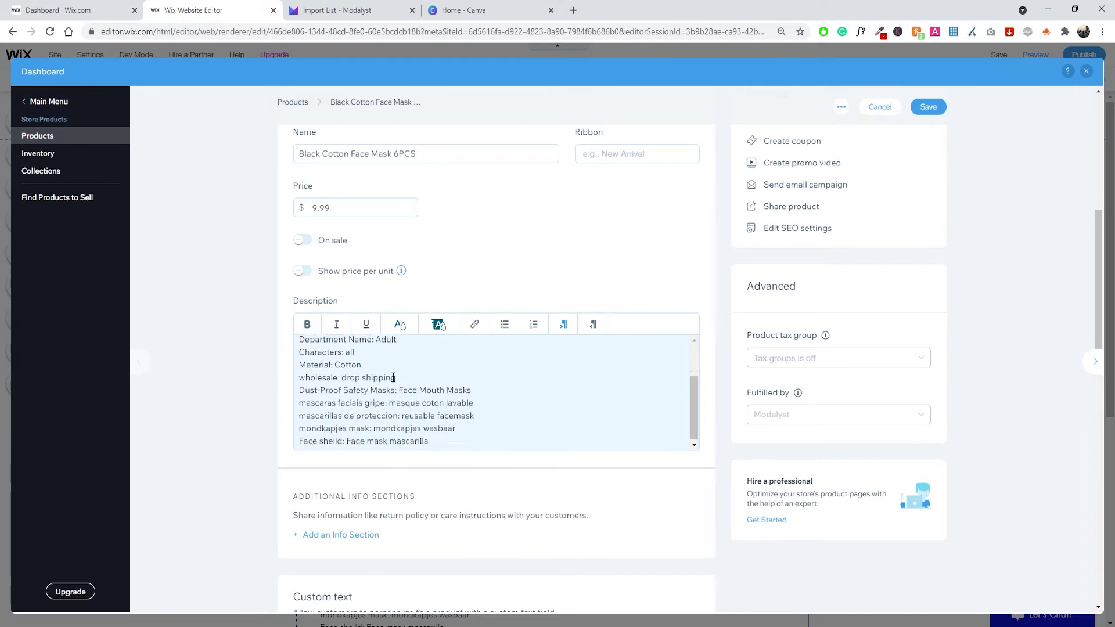
Add an additional info section titled Return Policy with the Lorem Ipsum placeholder paragraph as its description.
{"action": "scroll", "coordinate": [250, 390], "scroll_direction": "down", "scroll_amount": 3}
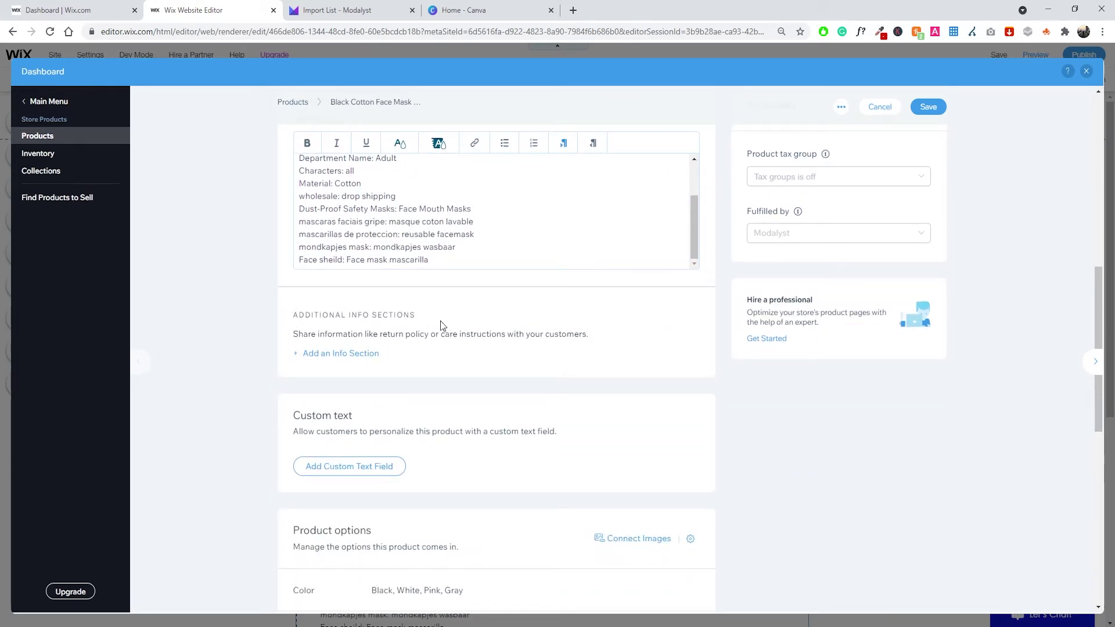
{"action": "left_click_drag", "start_coordinate": [293, 334], "coordinate": [581, 344]}
{"action": "left_click", "coordinate": [581, 344]}
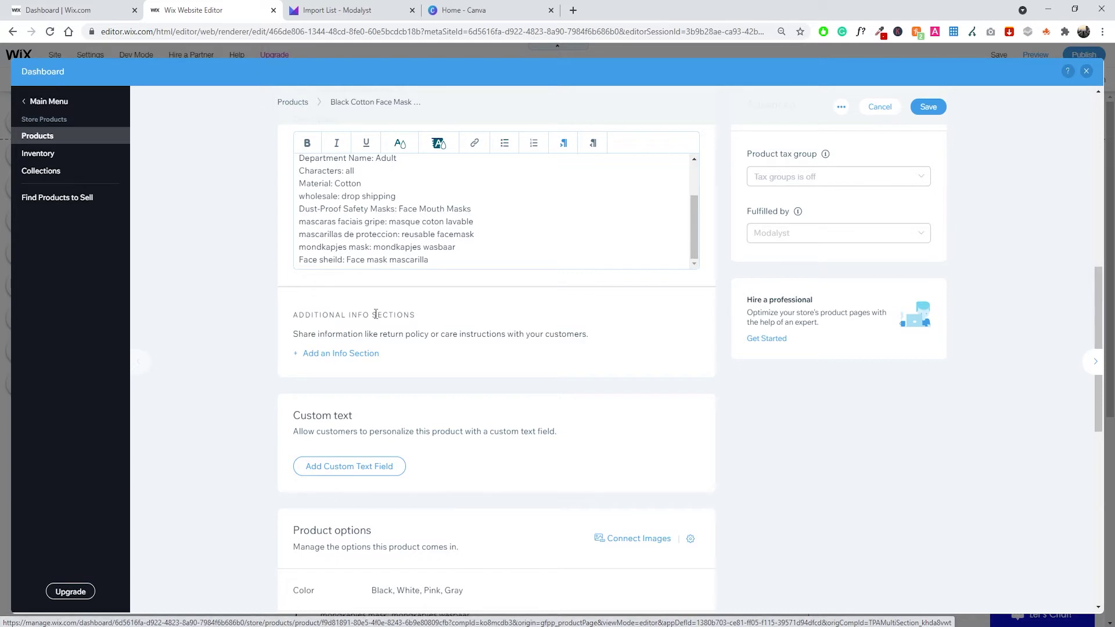
{"action": "left_click", "coordinate": [334, 360]}
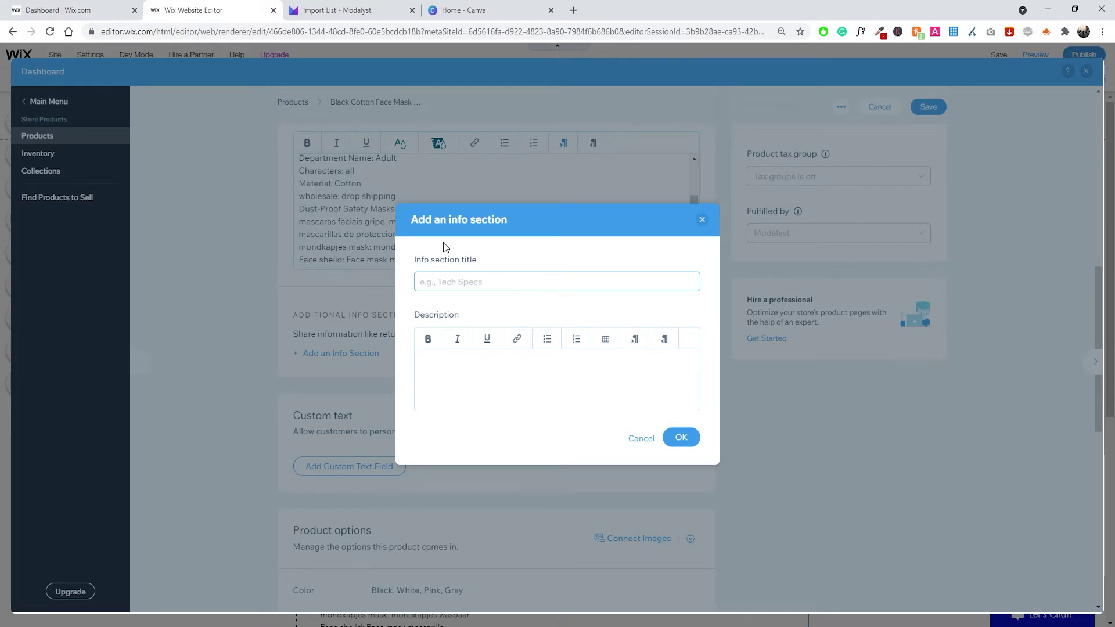
{"action": "type", "text": "Return Policy"}
{"action": "left_click", "coordinate": [453, 374]}
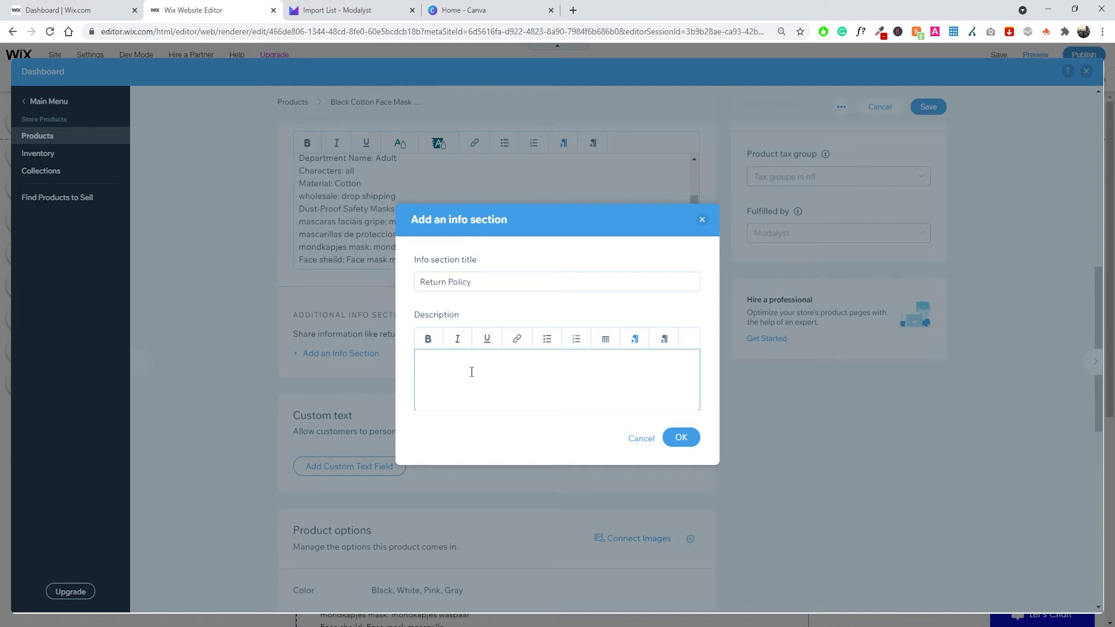
{"action": "left_click", "coordinate": [471, 375]}
{"action": "type", "text": "Lorem Ipsum is simply dummy text of the printing and typesetting industry. Lorem Ipsum has been the industry's standard dummy text ever since the 1500s, when an unknown printer took a galley of type and scrambled it to make a type specimen book. It has survived not only five centuries, but also the leap into electronic typesetting, remaining essentially unchanged. It was popularised in the 1960s with the release of Letraset sheets containing Lorem Ipsum passages, and more recently with desktop publishing software like Aldus PageMaker including versions of Lorem Ipsum."}
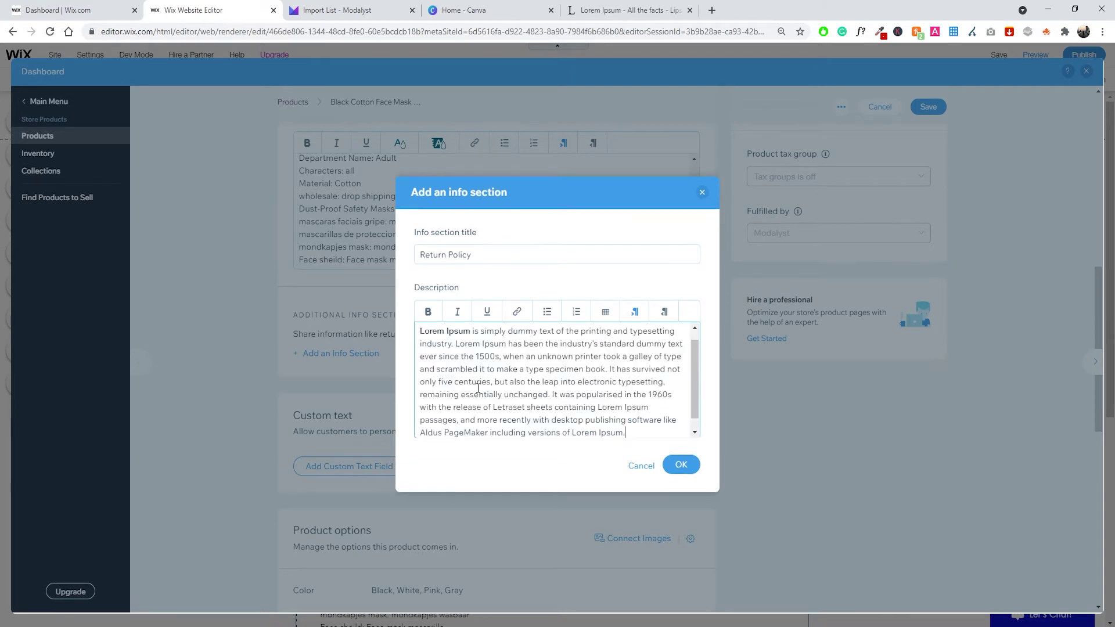
{"action": "scroll", "coordinate": [694, 379], "scroll_direction": "up", "scroll_amount": 2}
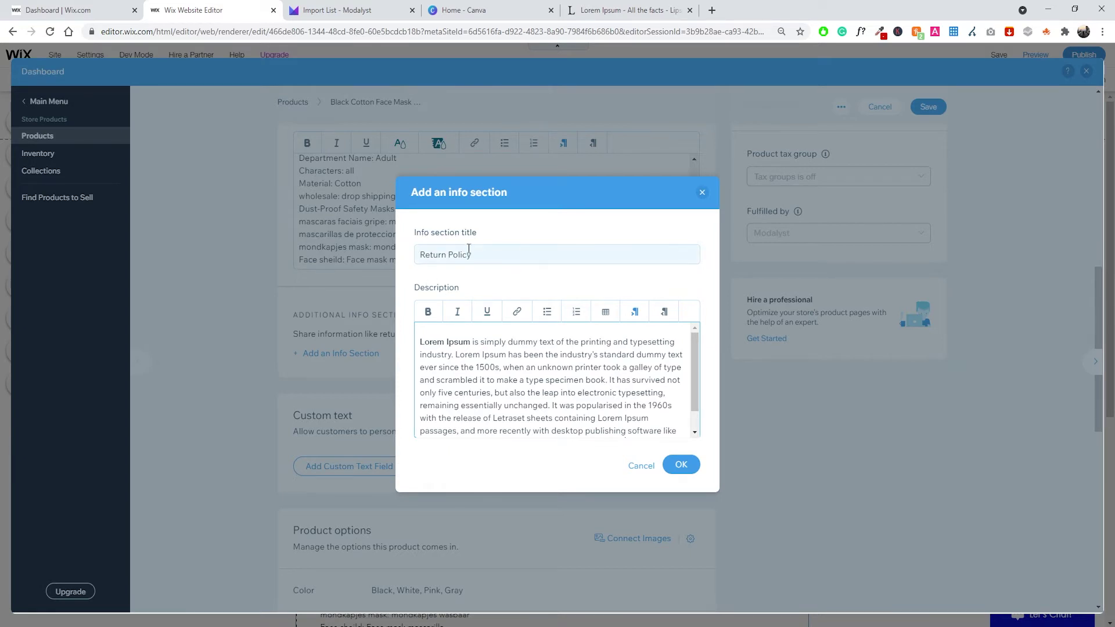
{"action": "left_click", "coordinate": [681, 465]}
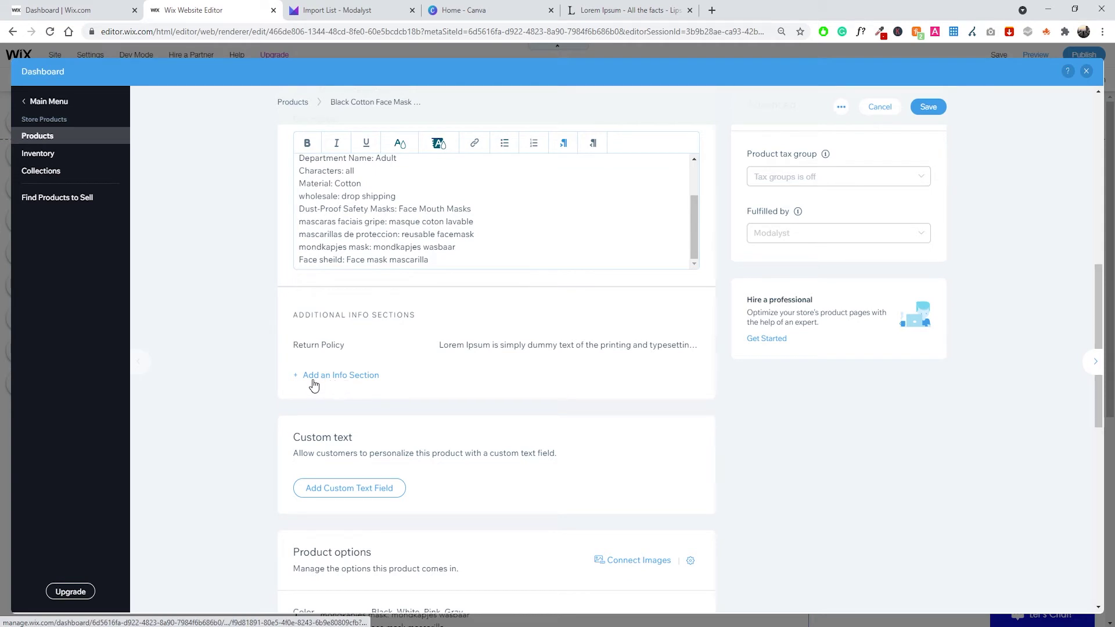
Add a second info section titled Protection, using the same Lorem Ipsum paragraph as its description.
{"action": "left_click", "coordinate": [363, 377]}
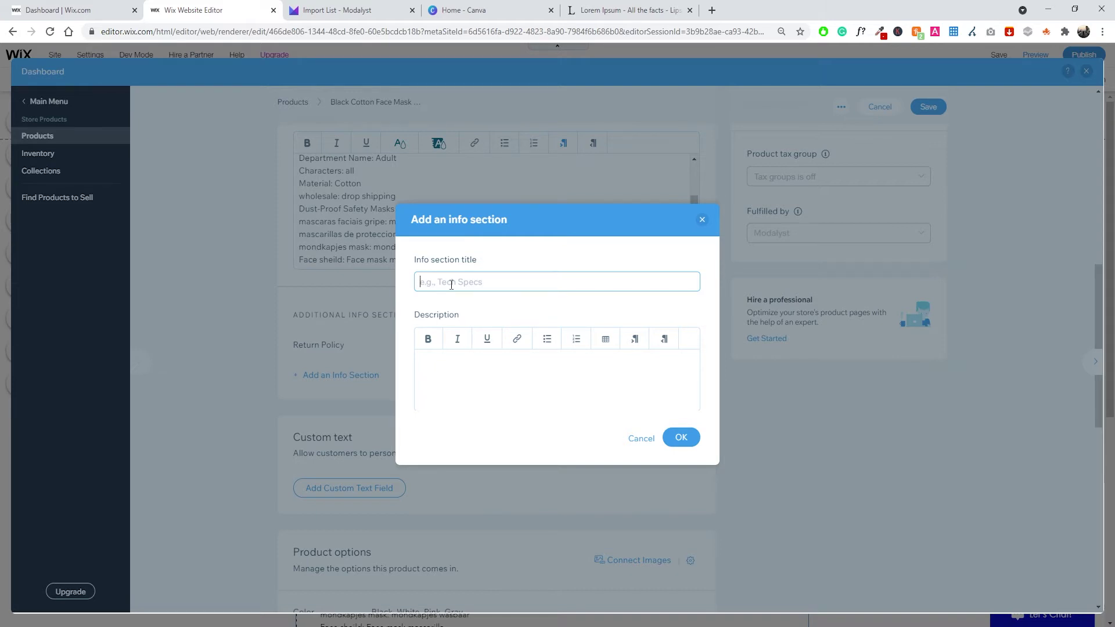
{"action": "type", "text": "P"}
{"action": "key", "text": "BackSpace"}
{"action": "type", "text": "Protection"}
{"action": "left_click", "coordinate": [463, 381]}
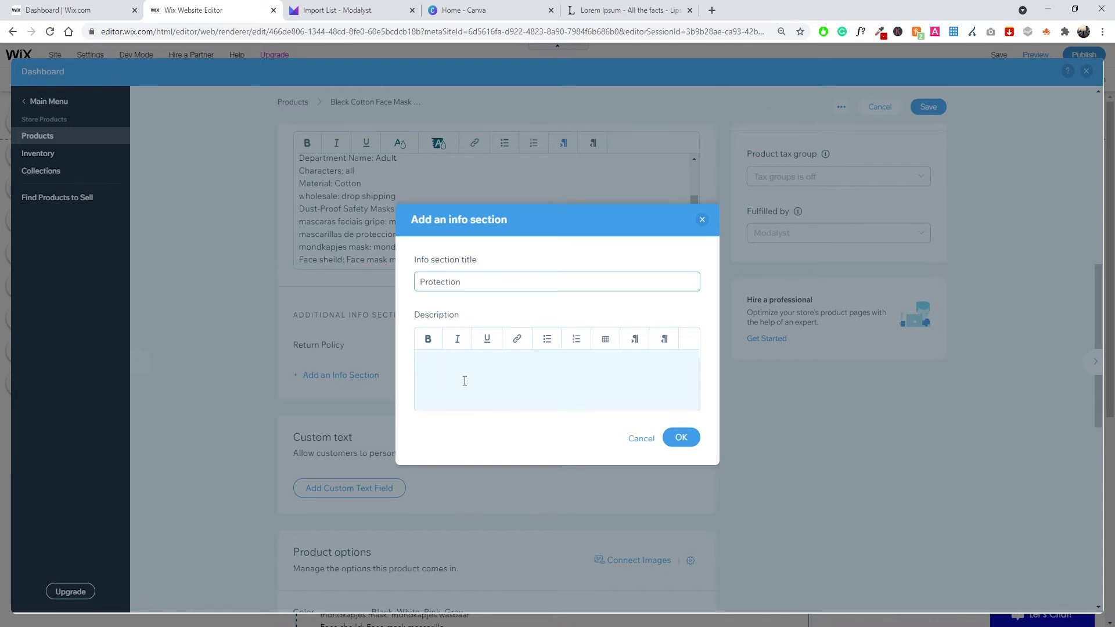
{"action": "type", "text": "Lorem Ipsum is simply dummy text of the printing and typesetting industry. Lorem Ipsum has been the industry's standard dummy text ever since the 1500s, when an unknown printer took a galley of type and scrambled it to make a type specimen book. It has survived not only five centuries, but also the leap into electronic typesetting, remaining essentially unchanged. It was popularised in the 1960s with the release of Letraset sheets containing Lorem Ipsum passages, and more recently with desktop publishing software like Aldus PageMaker including versions of Lorem Ipsum."}
{"action": "scroll", "coordinate": [684, 390], "scroll_direction": "down", "scroll_amount": 1}
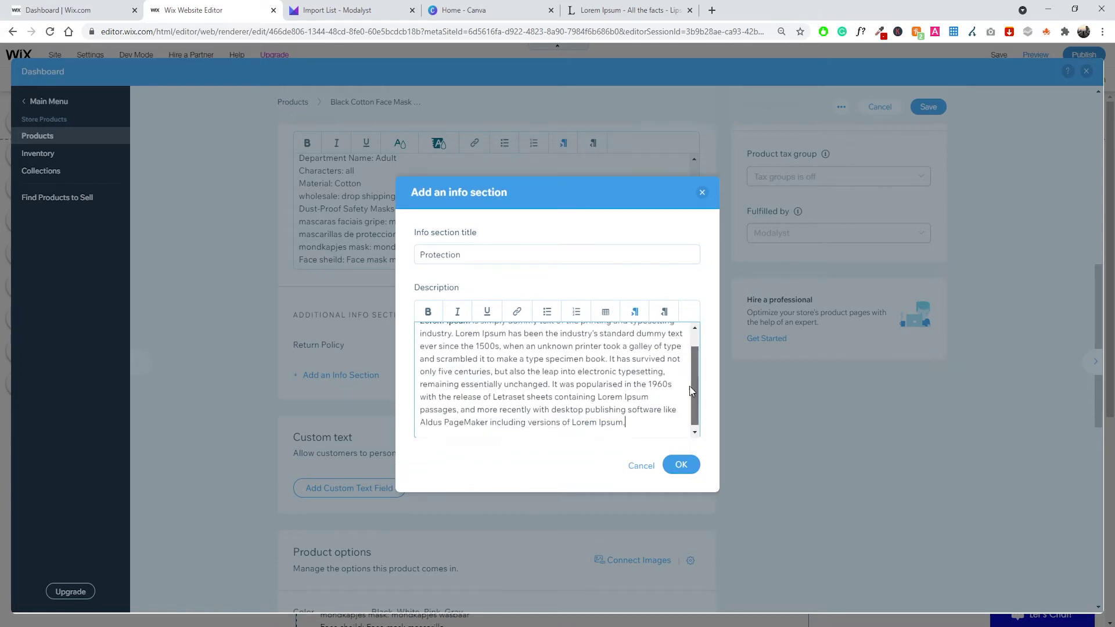
{"action": "scroll", "coordinate": [532, 359], "scroll_direction": "up", "scroll_amount": 2}
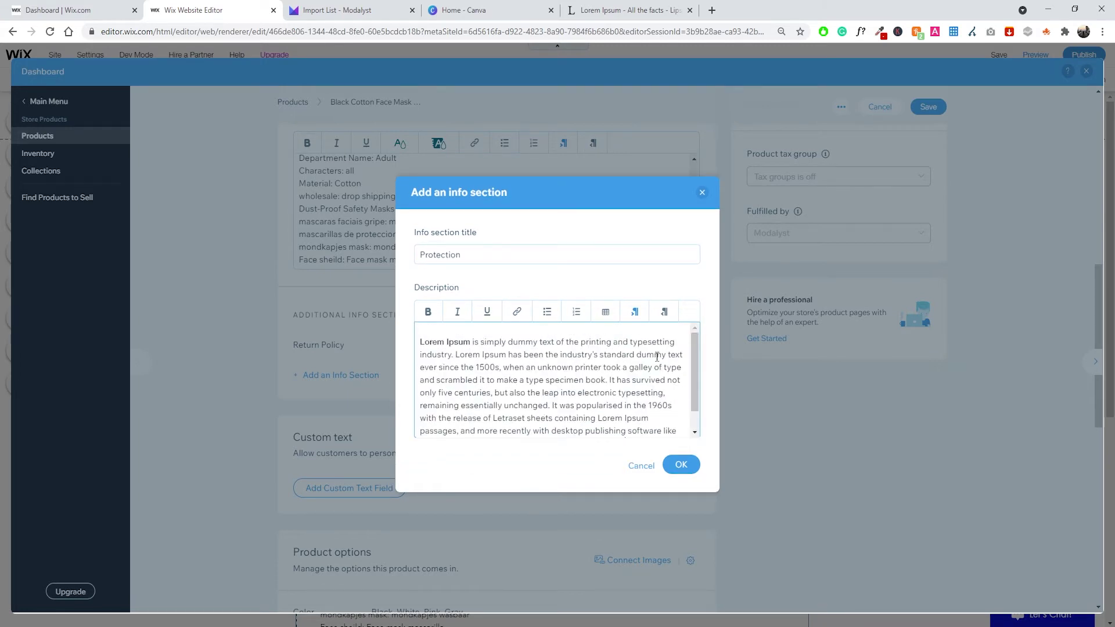
{"action": "left_click_drag", "start_coordinate": [455, 350], "coordinate": [630, 384]}
{"action": "left_click", "coordinate": [624, 390]}
{"action": "scroll", "coordinate": [693, 353], "scroll_direction": "down", "scroll_amount": 2}
{"action": "scroll", "coordinate": [691, 360], "scroll_direction": "up", "scroll_amount": 2}
{"action": "left_click", "coordinate": [682, 465]}
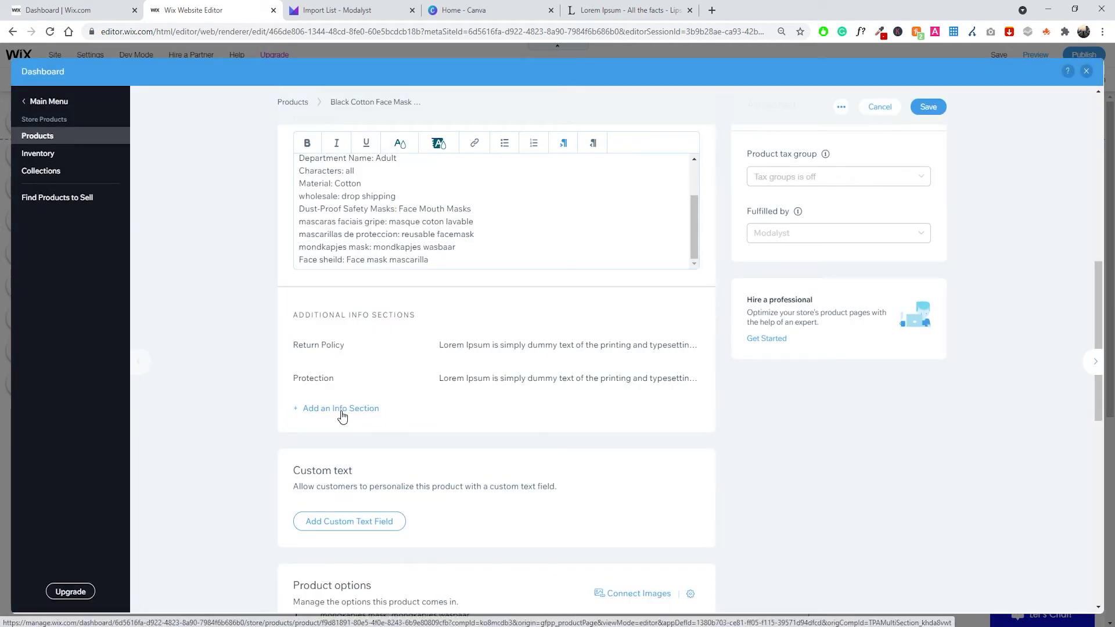
Start a third info section titled Size and insert a table with 3 rows, 2 columns and no headers in its description.
{"action": "left_click", "coordinate": [342, 411]}
{"action": "type", "text": "Si"}
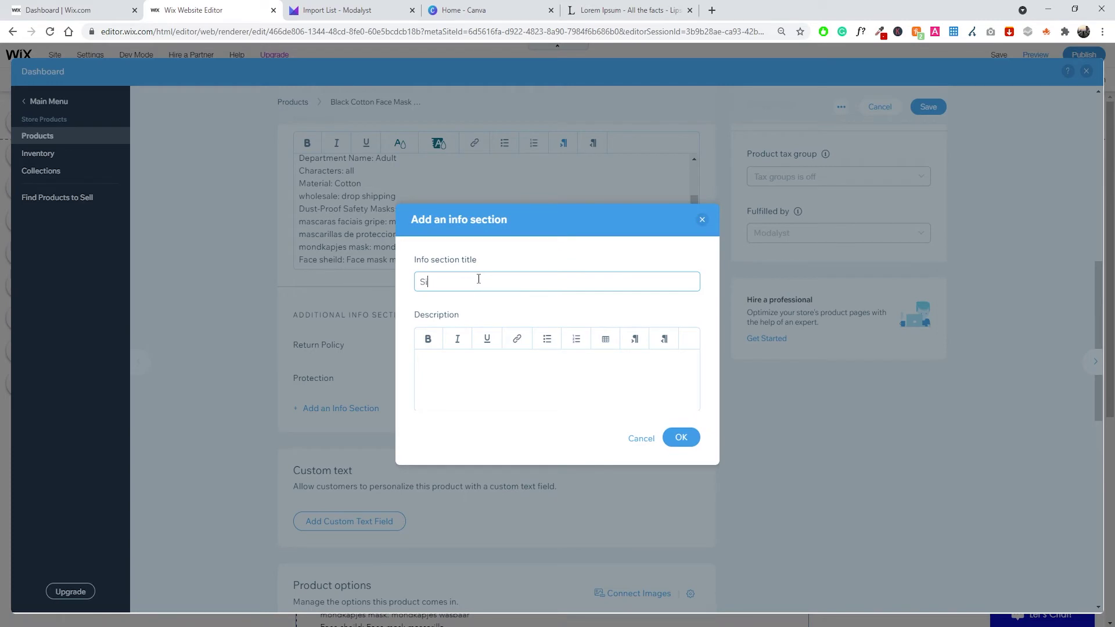
{"action": "type", "text": "ze"}
{"action": "left_click", "coordinate": [494, 374]}
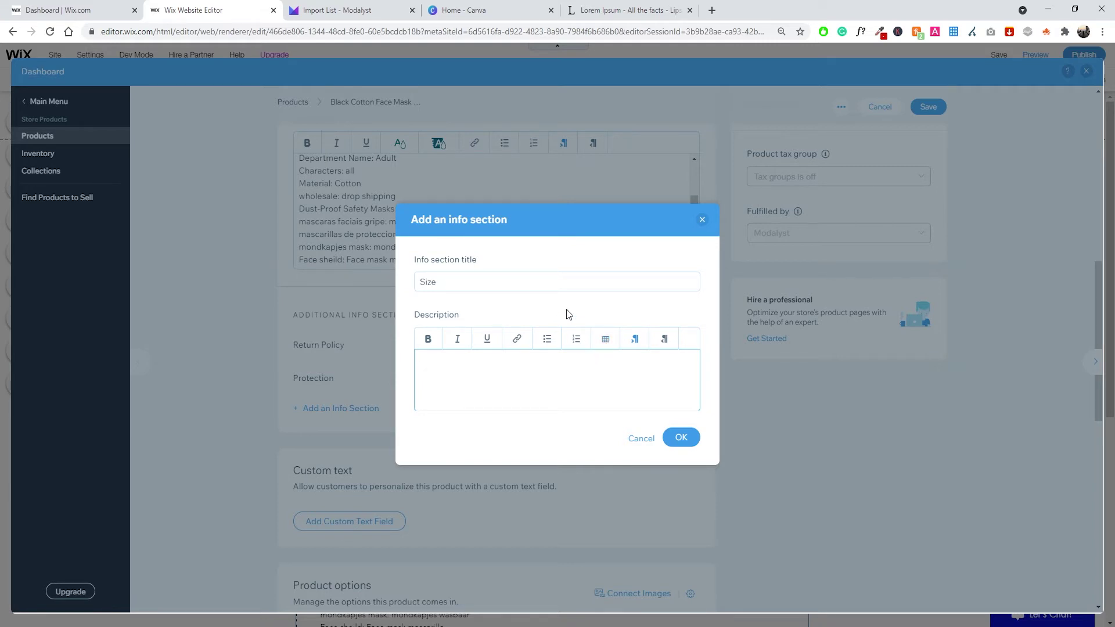
{"action": "left_click", "coordinate": [604, 342]}
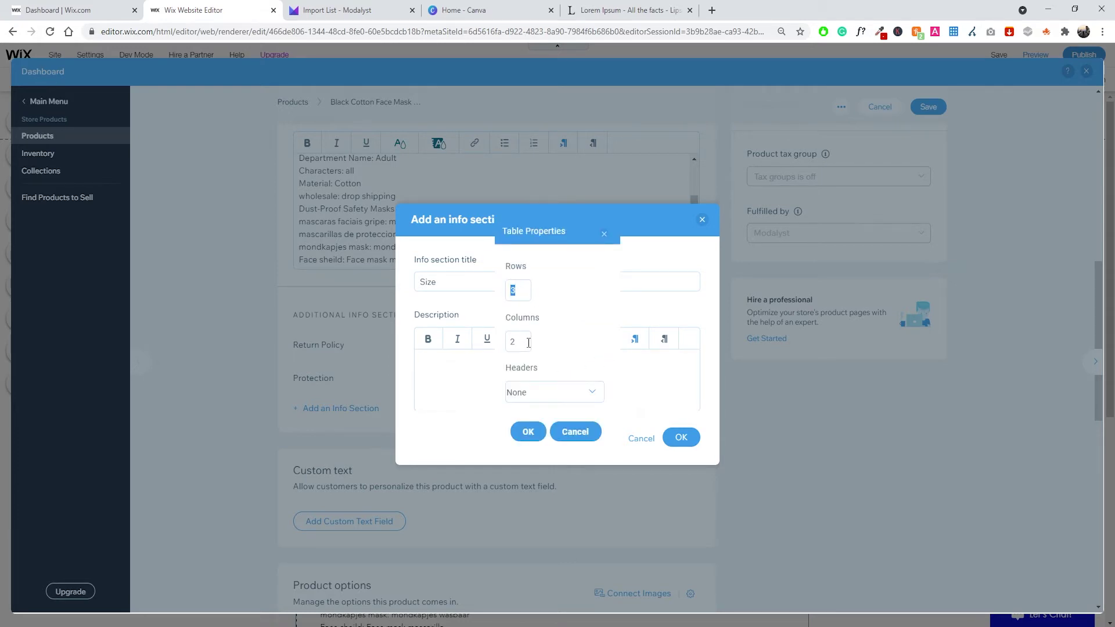
{"action": "left_click", "coordinate": [542, 390]}
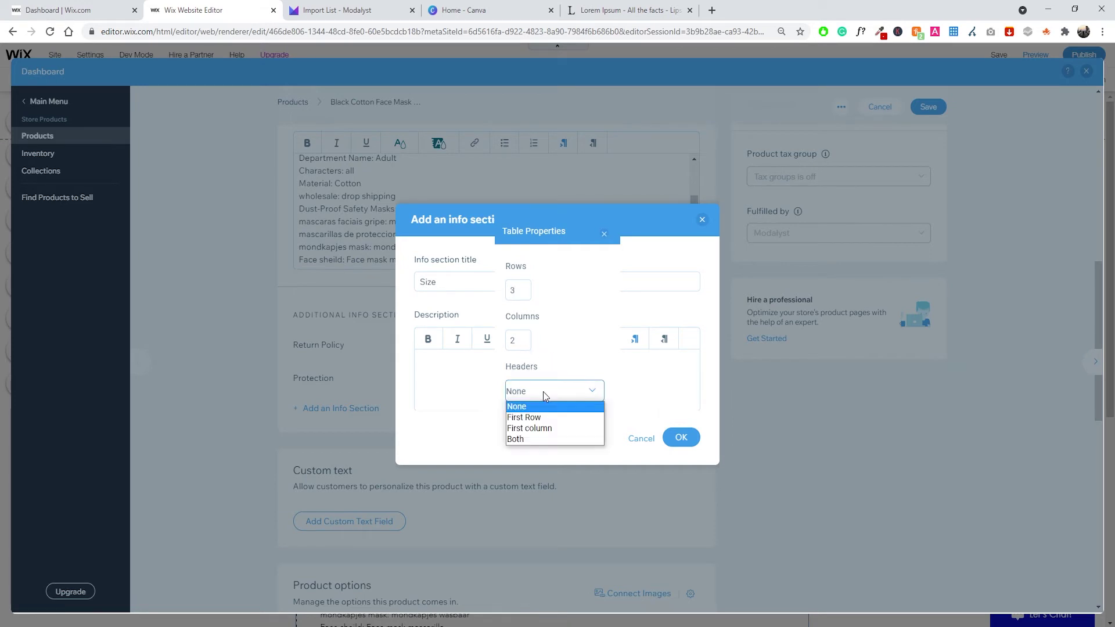
{"action": "left_click", "coordinate": [543, 391]}
{"action": "left_click", "coordinate": [528, 432]}
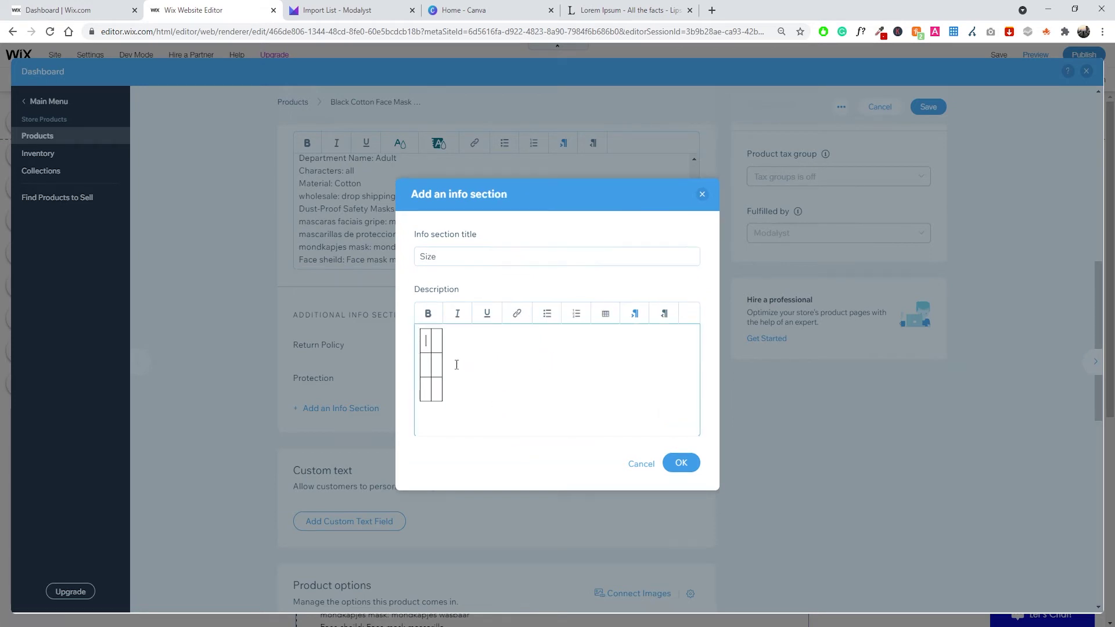
Fill the table row by row with Size 1 and Size 2, 11 CM and 20 CM, 50 CM and 100 CM.
{"action": "type", "text": "Size 1"}
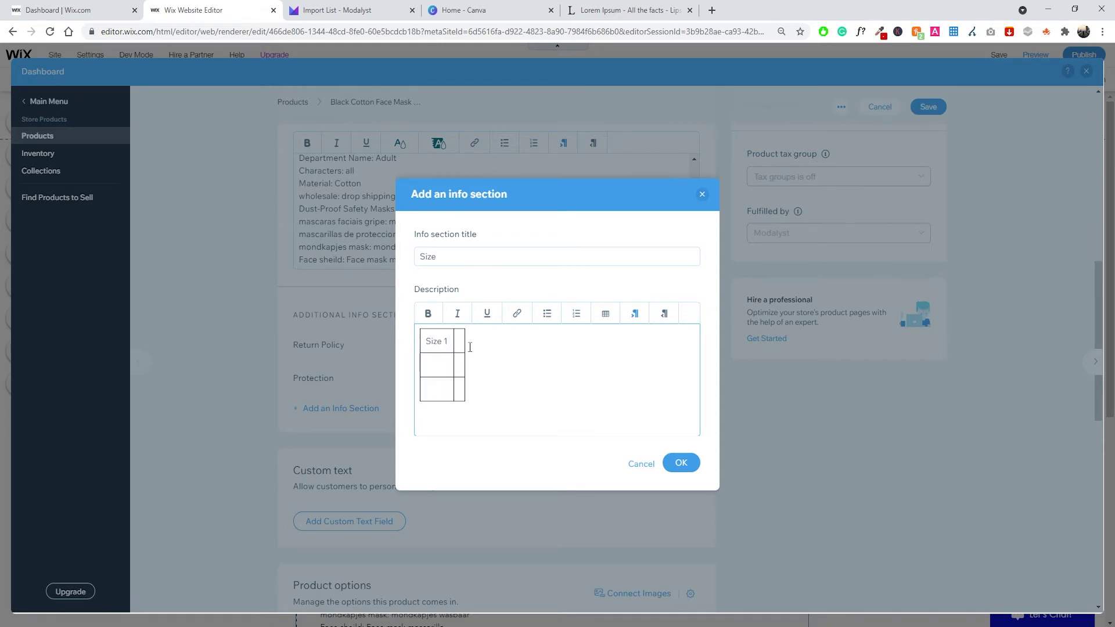
{"action": "key", "text": "Tab"}
{"action": "type", "text": "Size 2"}
{"action": "key", "text": "Tab"}
{"action": "type", "text": "11 CM"}
{"action": "left_click", "coordinate": [471, 366]}
{"action": "type", "text": "20 CM"}
{"action": "left_click", "coordinate": [471, 366]}
{"action": "type", "text": "50 CM"}
{"action": "type", "text": "100 CM"}
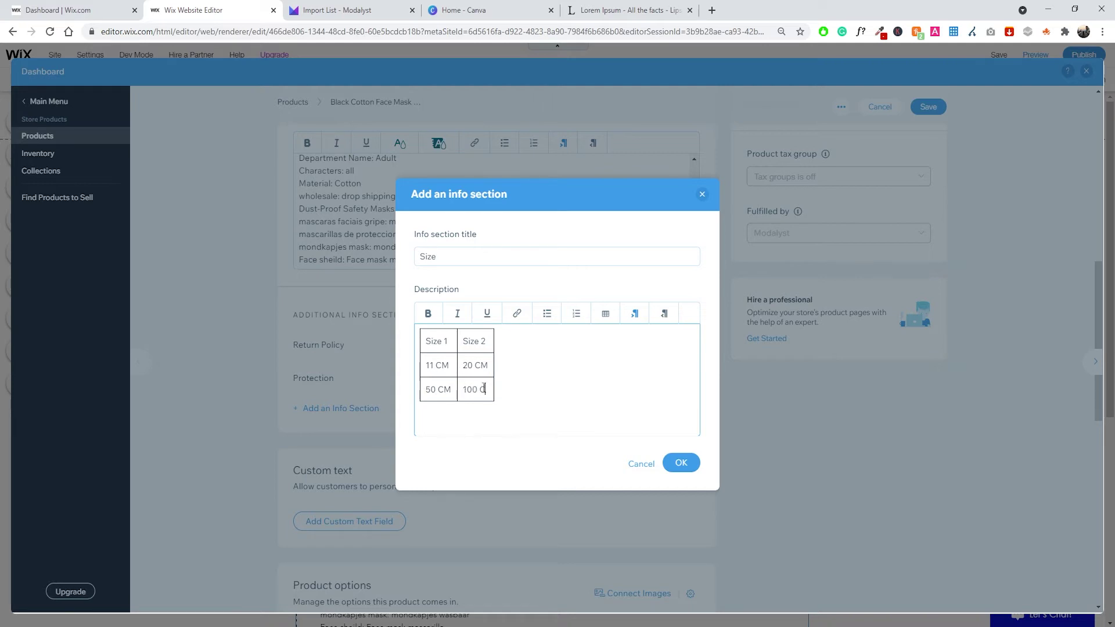
Make the Size 1 and Size 2 cells in the table's first row bold and confirm the Size info section.
{"action": "left_click_drag", "start_coordinate": [520, 393], "coordinate": [485, 343]}
{"action": "left_click", "coordinate": [462, 356]}
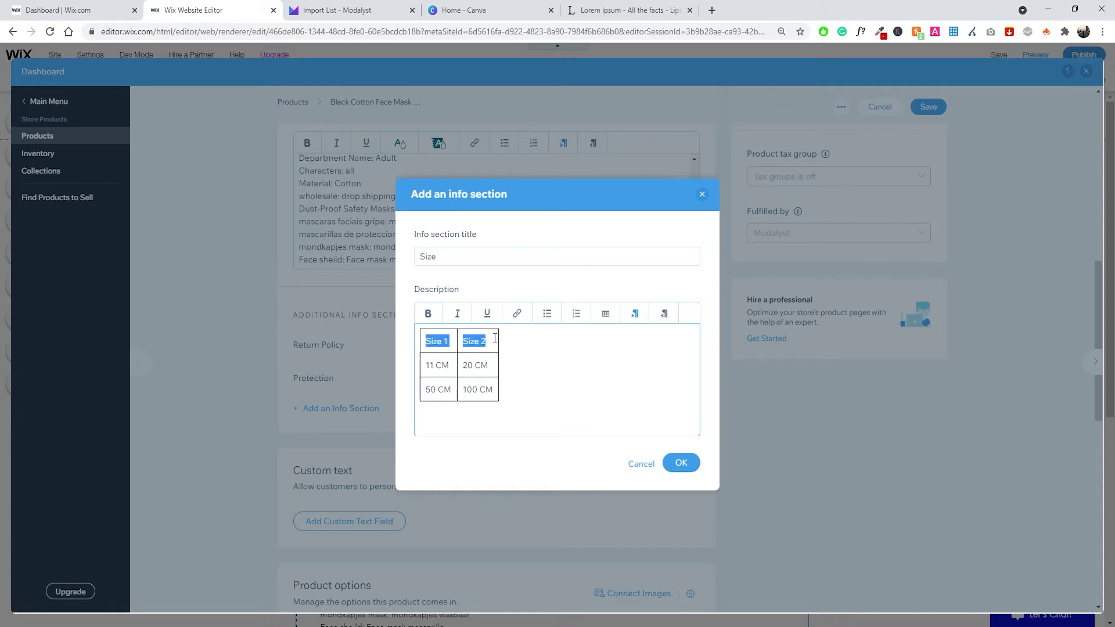
{"action": "left_click", "coordinate": [428, 314]}
{"action": "left_click", "coordinate": [492, 348]}
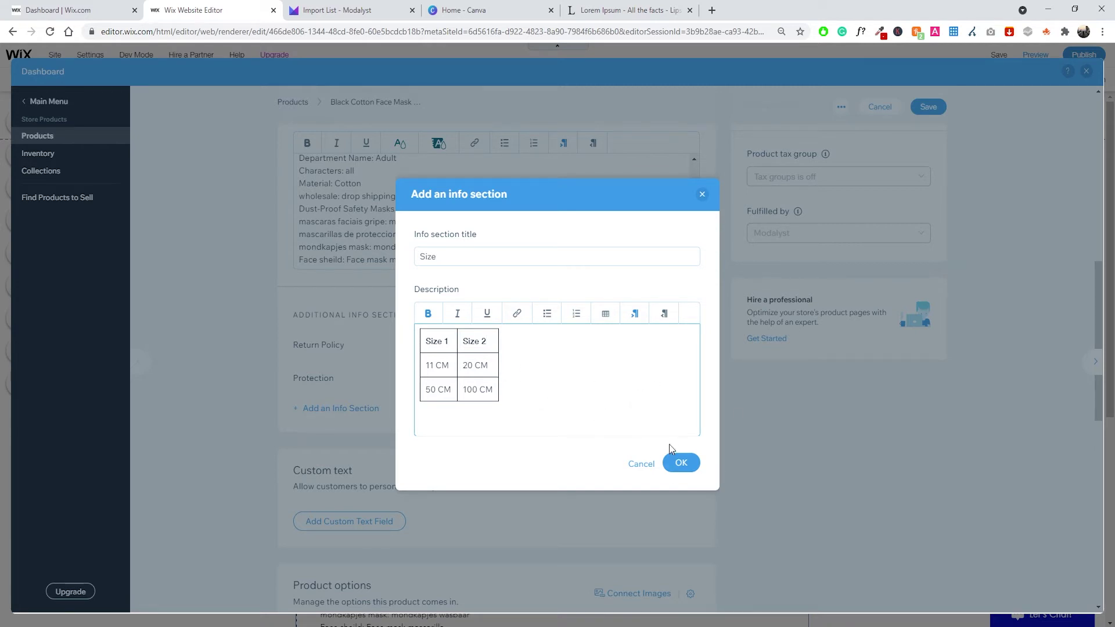
{"action": "left_click", "coordinate": [689, 465]}
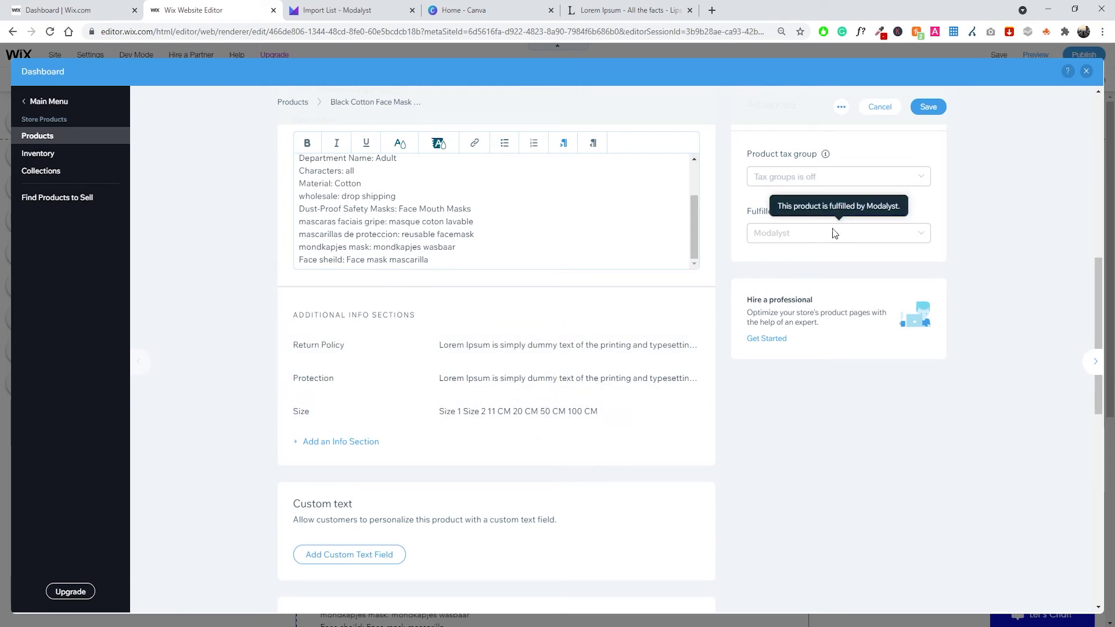
Save the edited product and return to the product page in the editor to check its new info sections.
{"action": "left_click", "coordinate": [933, 110]}
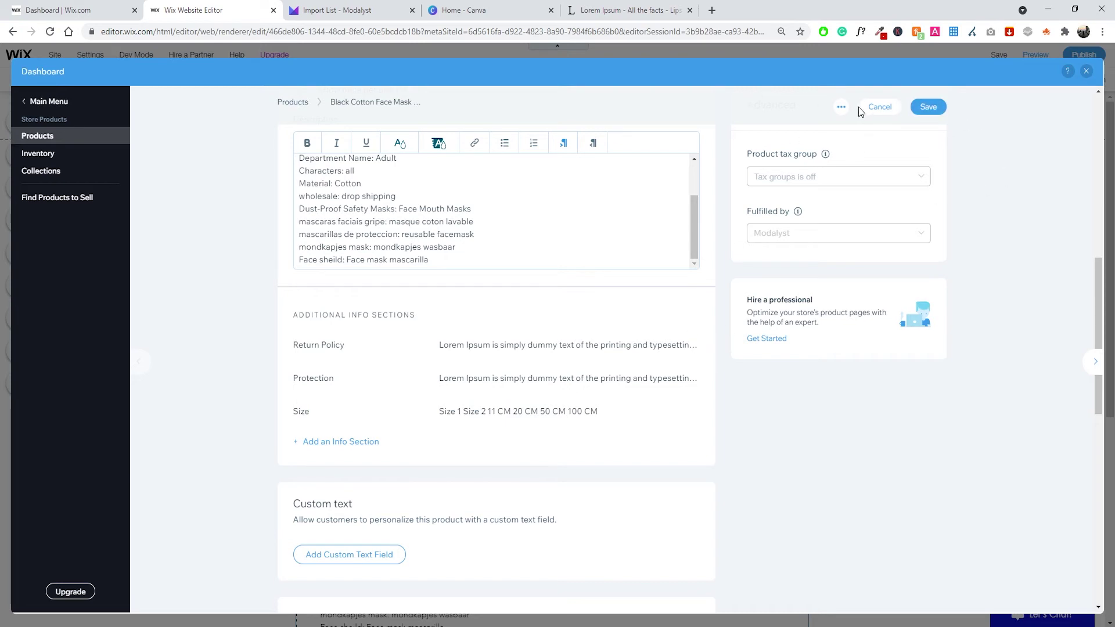
{"action": "left_click", "coordinate": [945, 115]}
{"action": "left_click", "coordinate": [1086, 71]}
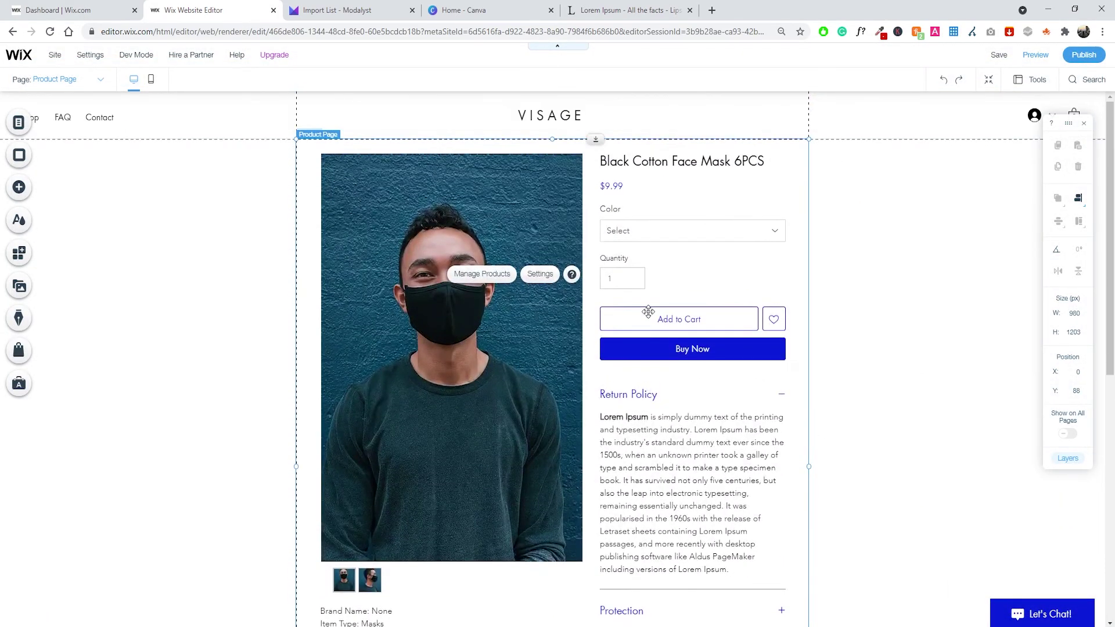
{"action": "scroll", "coordinate": [696, 371], "scroll_direction": "down", "scroll_amount": 2}
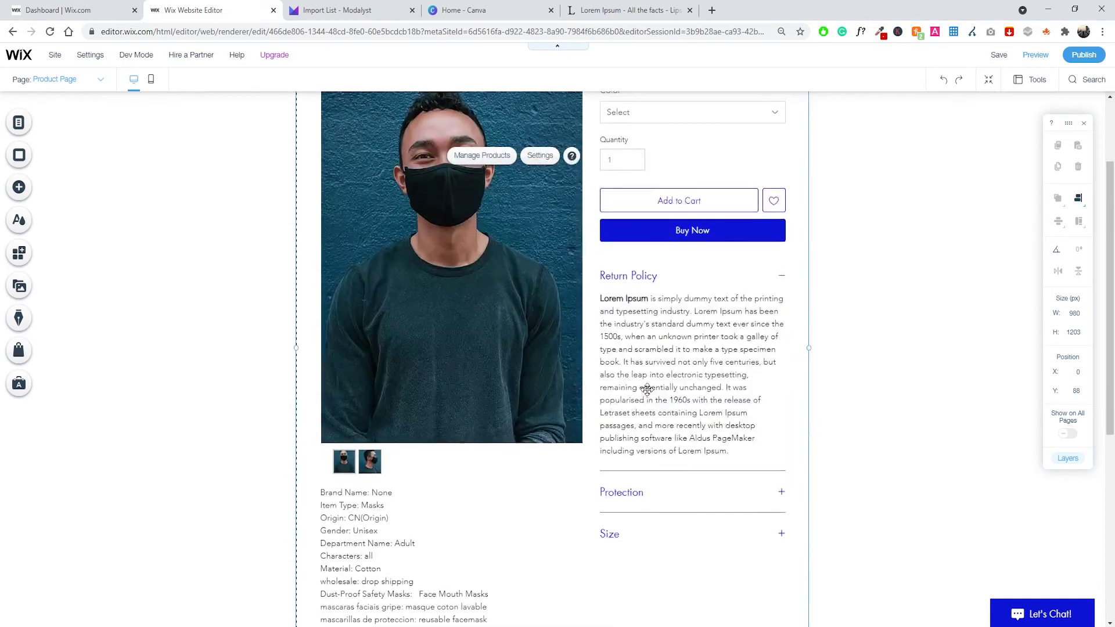
{"action": "scroll", "coordinate": [695, 388], "scroll_direction": "up", "scroll_amount": 2}
{"action": "scroll", "coordinate": [615, 393], "scroll_direction": "down", "scroll_amount": 1}
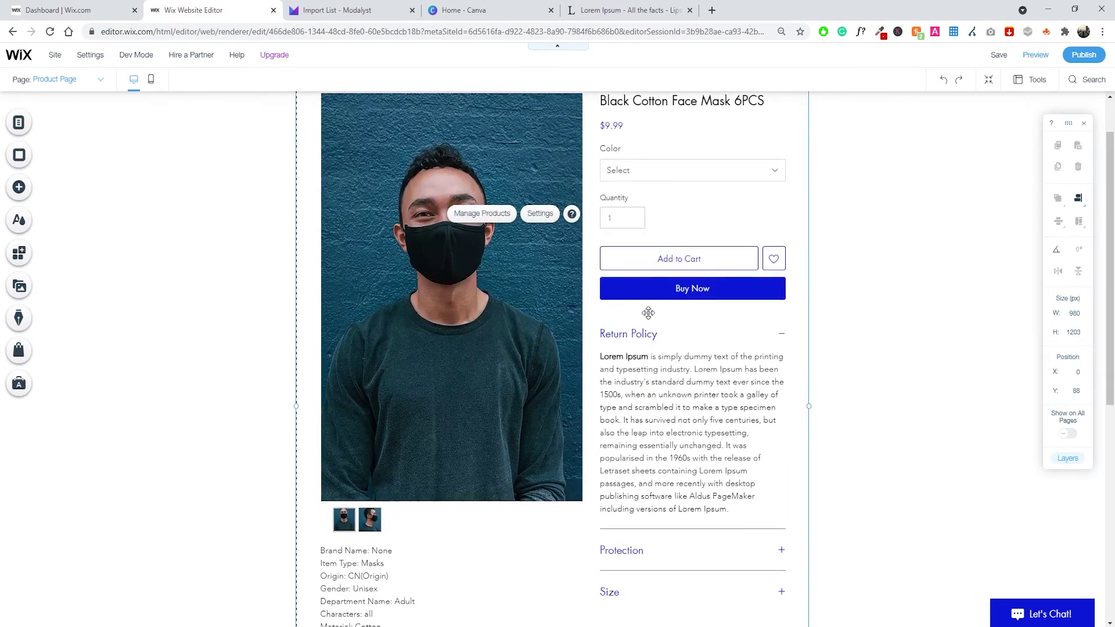
{"action": "scroll", "coordinate": [648, 313], "scroll_direction": "down", "scroll_amount": 1}
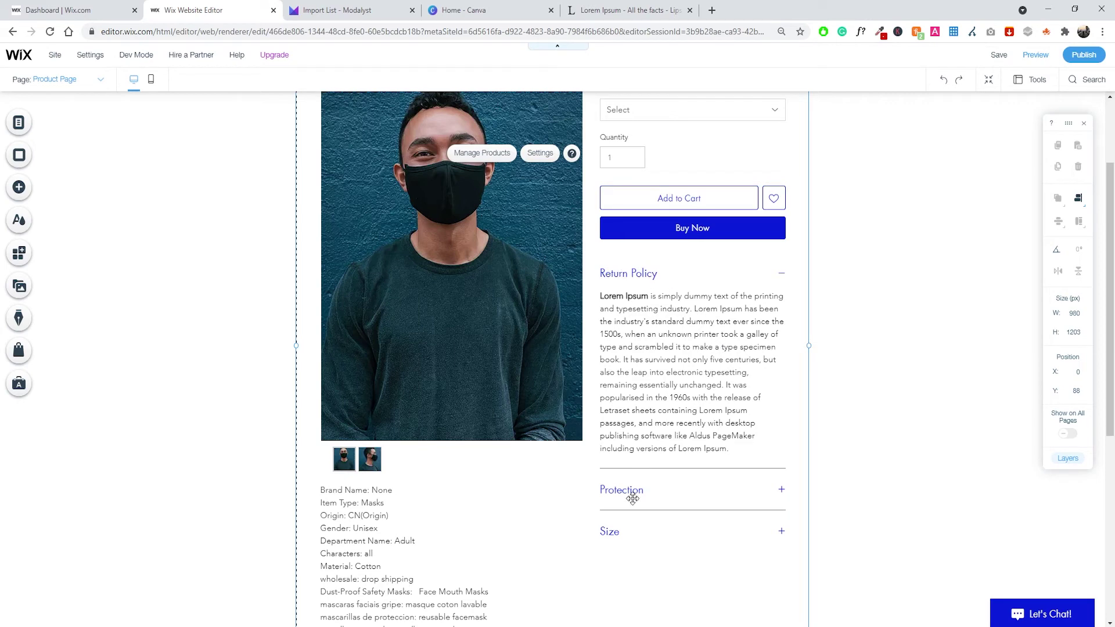
{"action": "scroll", "coordinate": [588, 324], "scroll_direction": "up", "scroll_amount": 1}
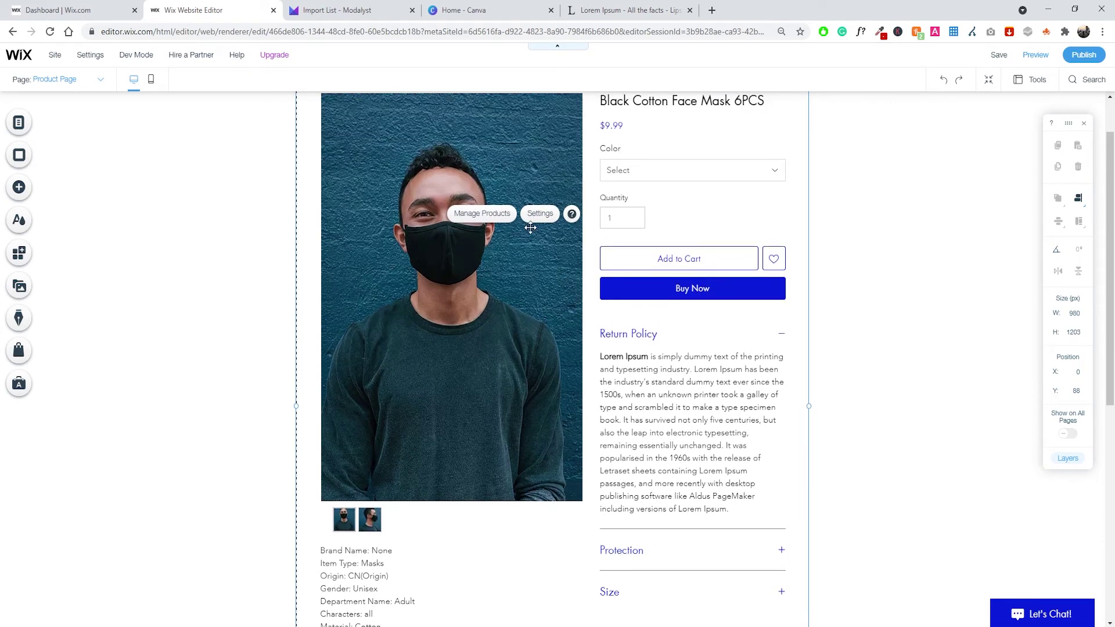
{"action": "scroll", "coordinate": [534, 241], "scroll_direction": "up", "scroll_amount": 1}
Change the product page's info sections layout to Tabs in the design settings.
{"action": "left_click", "coordinate": [540, 273]}
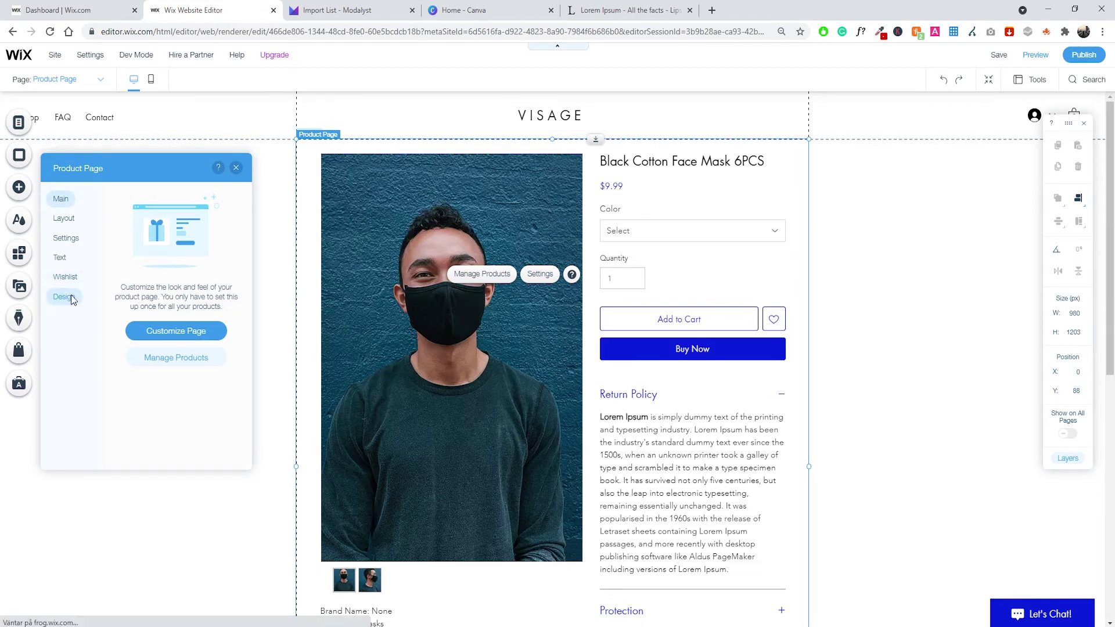
{"action": "left_click", "coordinate": [70, 296]}
{"action": "left_click", "coordinate": [171, 303]}
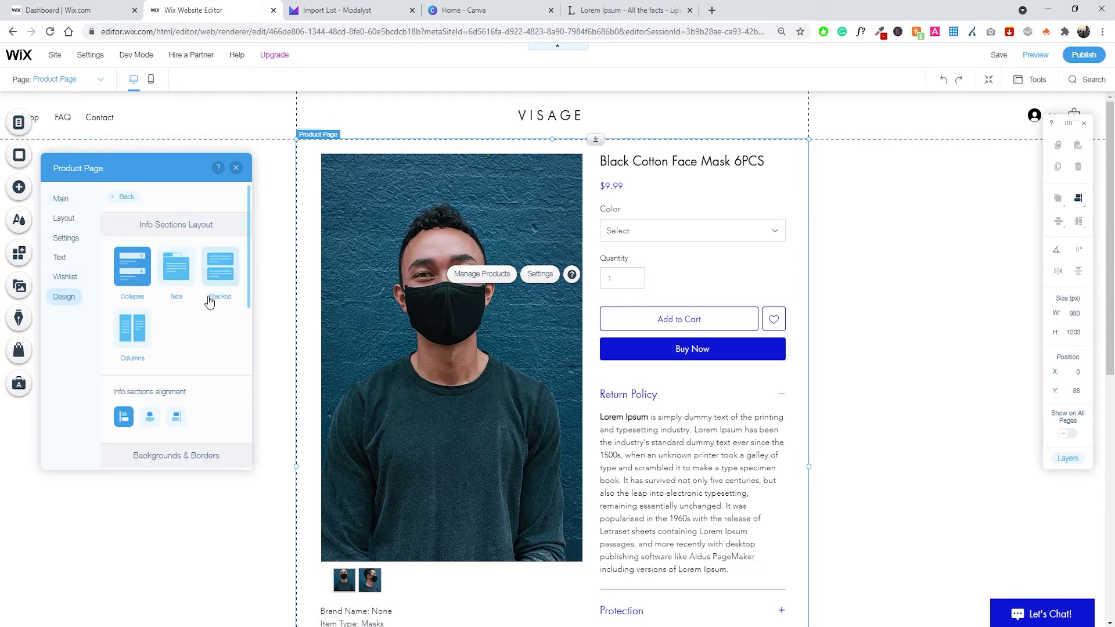
{"action": "scroll", "coordinate": [255, 287], "scroll_direction": "down", "scroll_amount": 1}
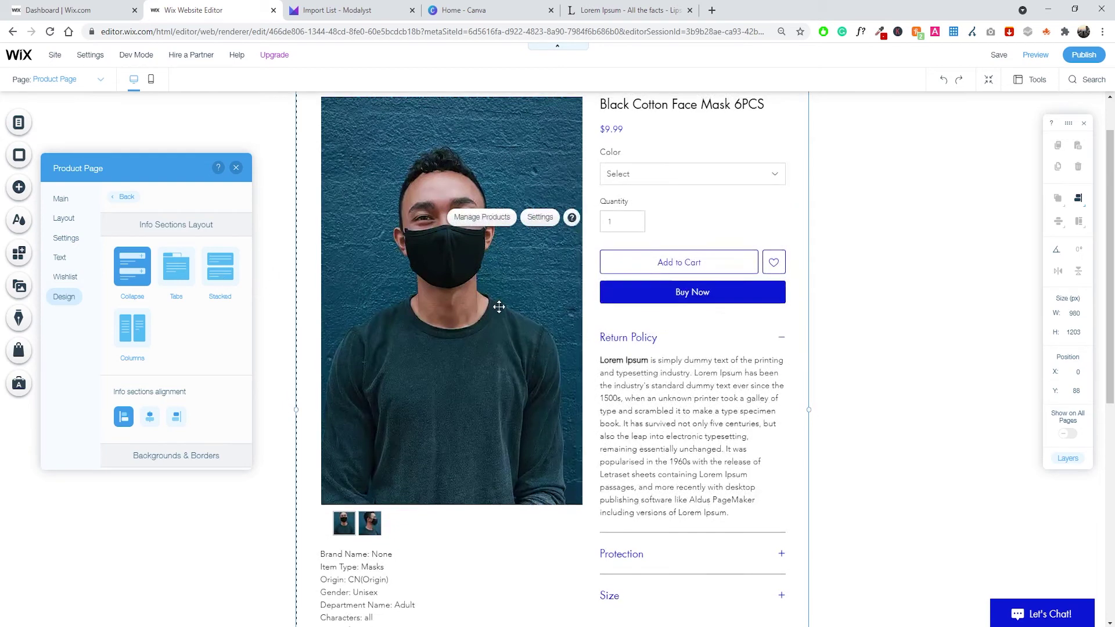
{"action": "scroll", "coordinate": [499, 307], "scroll_direction": "up", "scroll_amount": 1}
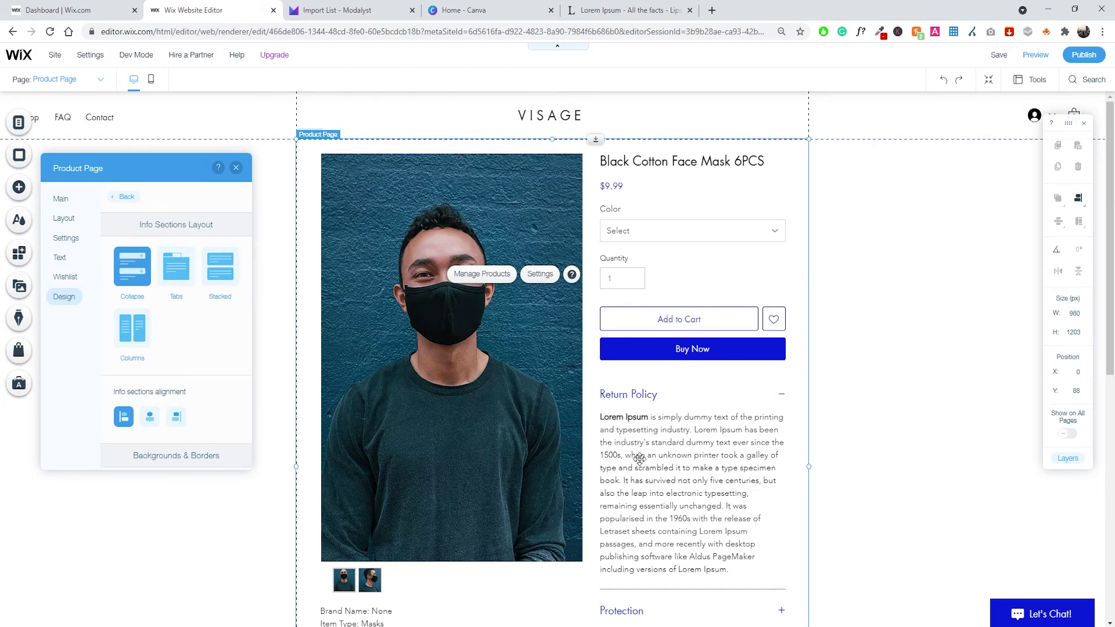
{"action": "scroll", "coordinate": [641, 365], "scroll_direction": "down", "scroll_amount": 1}
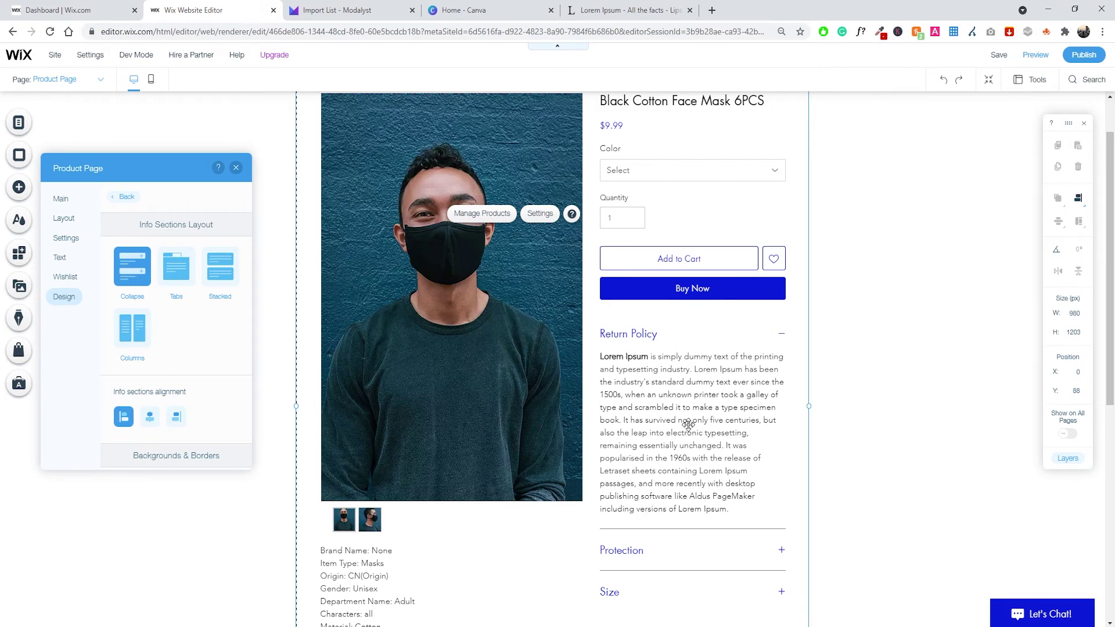
{"action": "scroll", "coordinate": [688, 426], "scroll_direction": "up", "scroll_amount": 1}
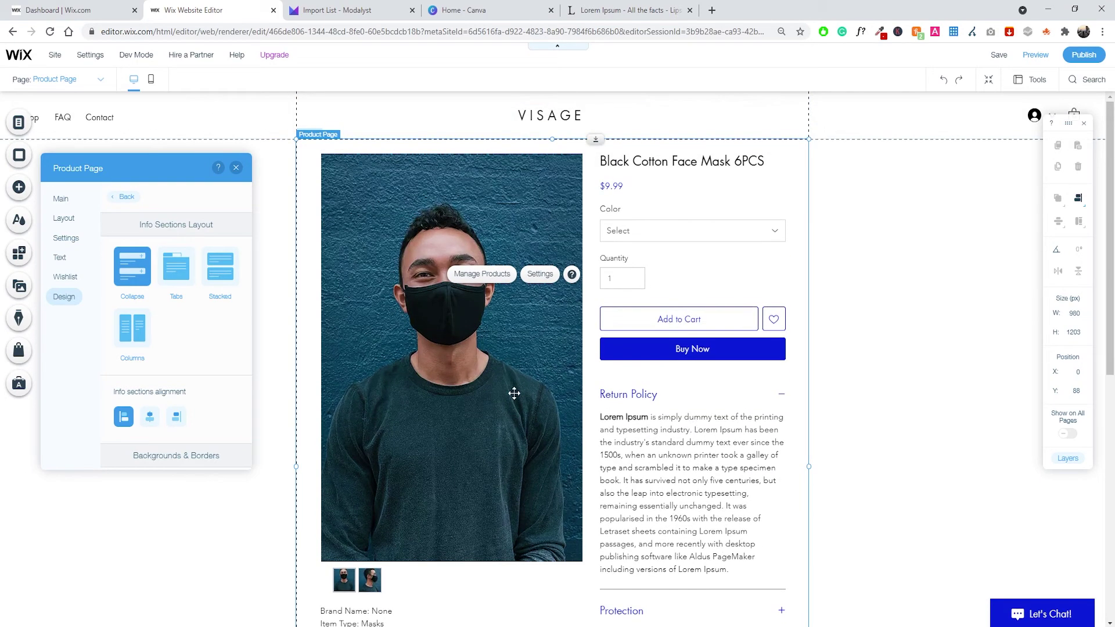
{"action": "left_click", "coordinate": [183, 273]}
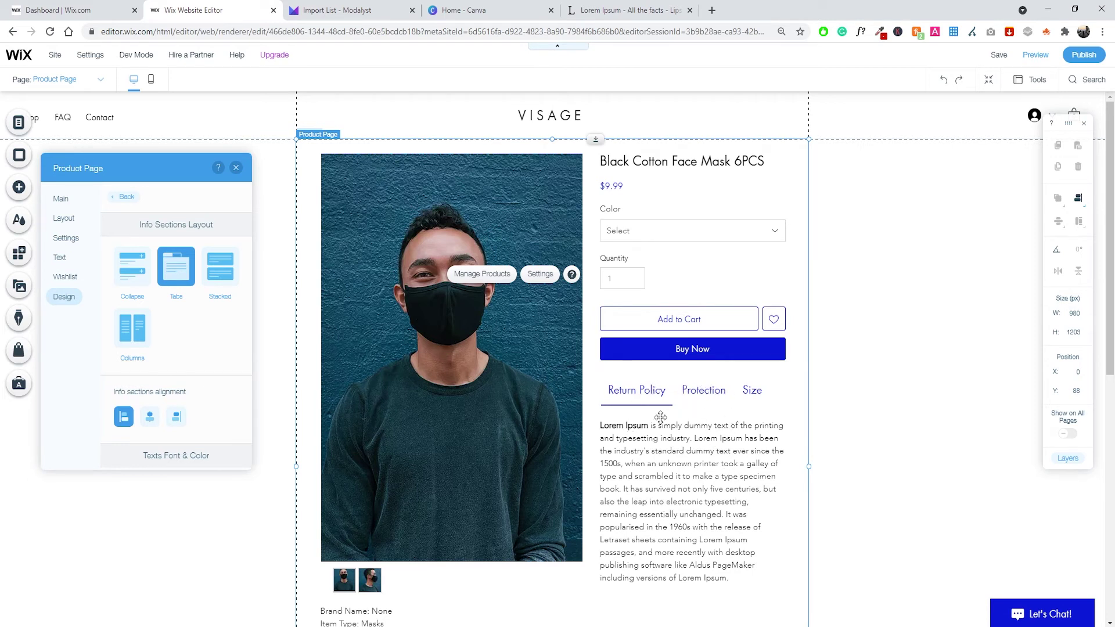
Try the Stacked layout for the info sections and review Return Policy, Protection and Size down the product page.
{"action": "left_click", "coordinate": [237, 287]}
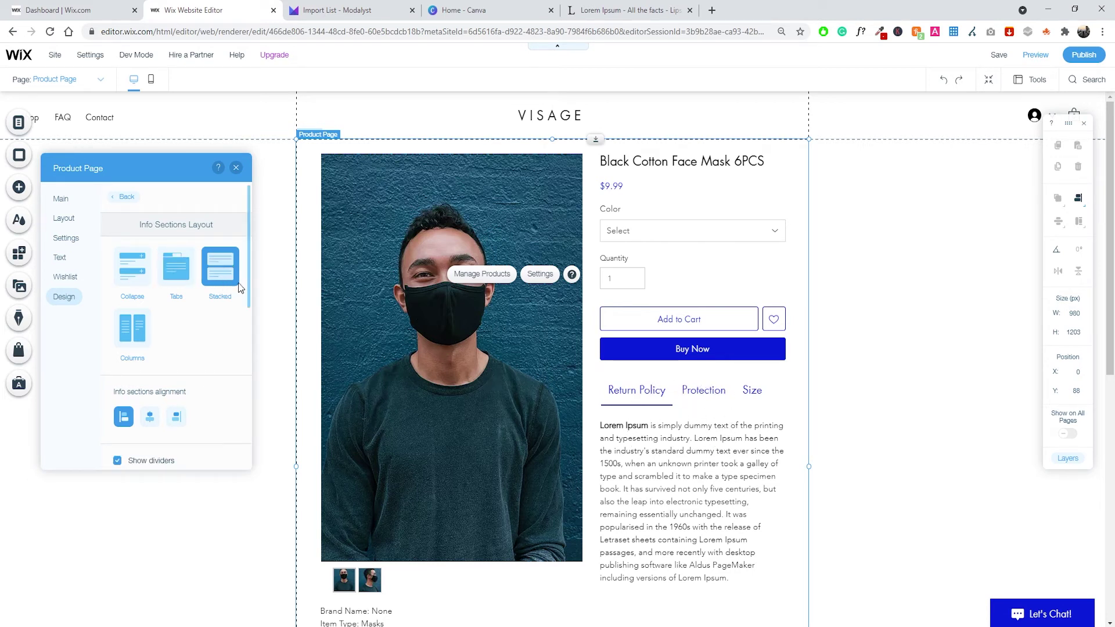
{"action": "scroll", "coordinate": [642, 374], "scroll_direction": "down", "scroll_amount": 2}
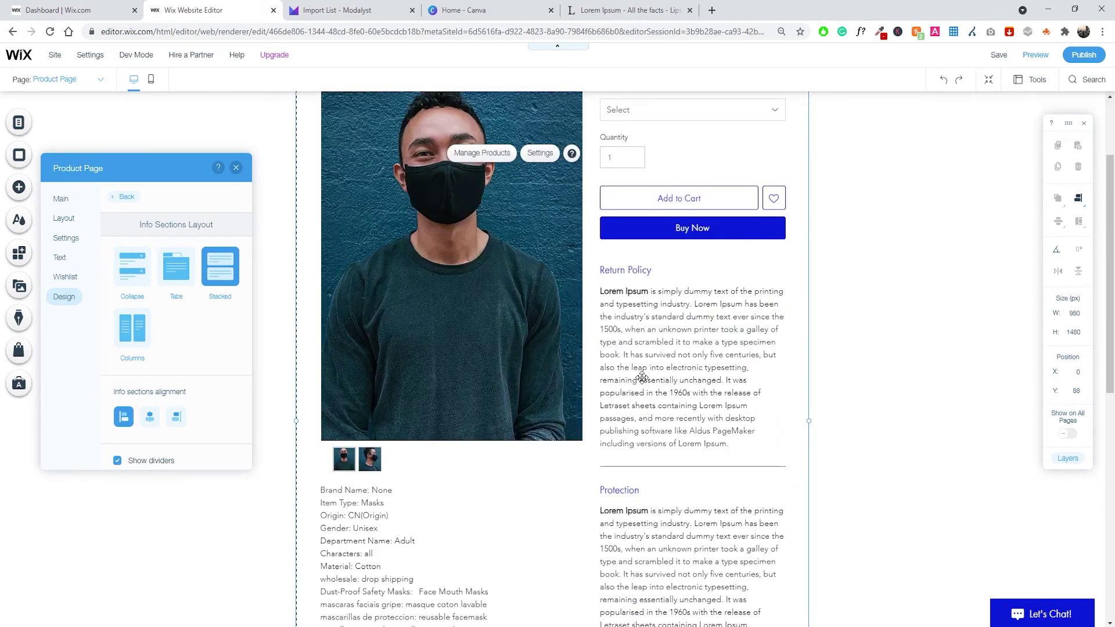
{"action": "scroll", "coordinate": [641, 373], "scroll_direction": "down", "scroll_amount": 3}
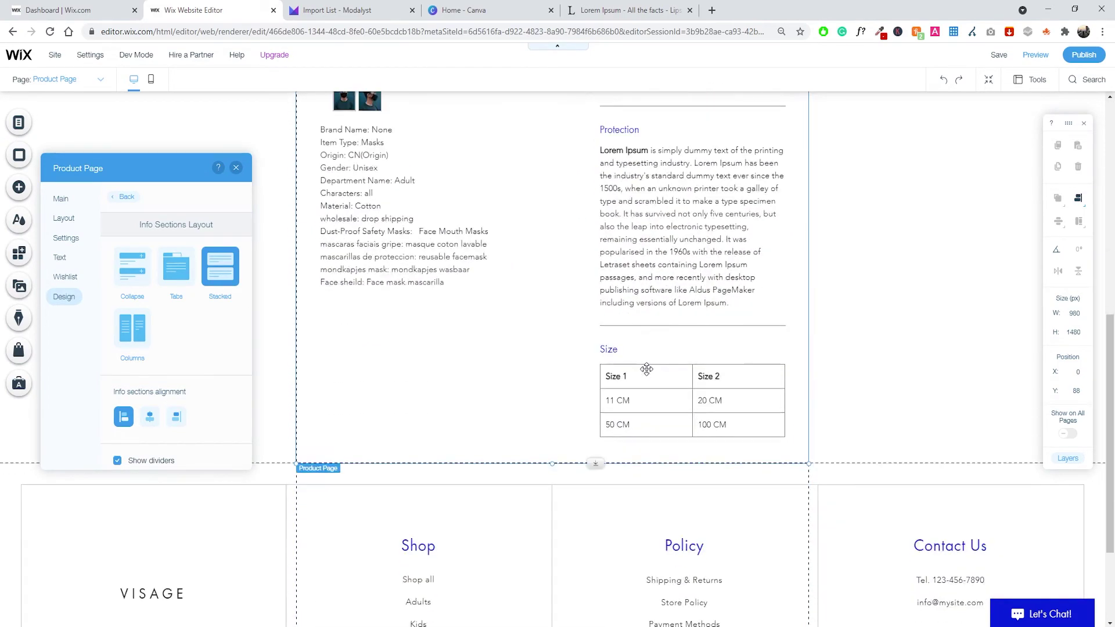
{"action": "scroll", "coordinate": [648, 366], "scroll_direction": "up", "scroll_amount": 4}
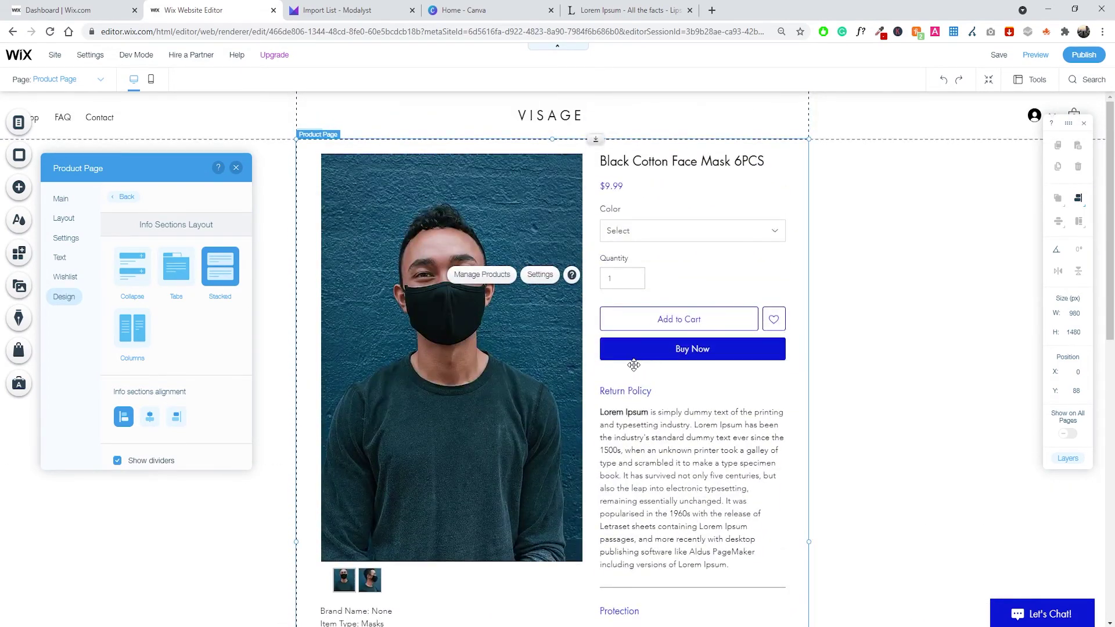
{"action": "scroll", "coordinate": [635, 327], "scroll_direction": "down", "scroll_amount": 2}
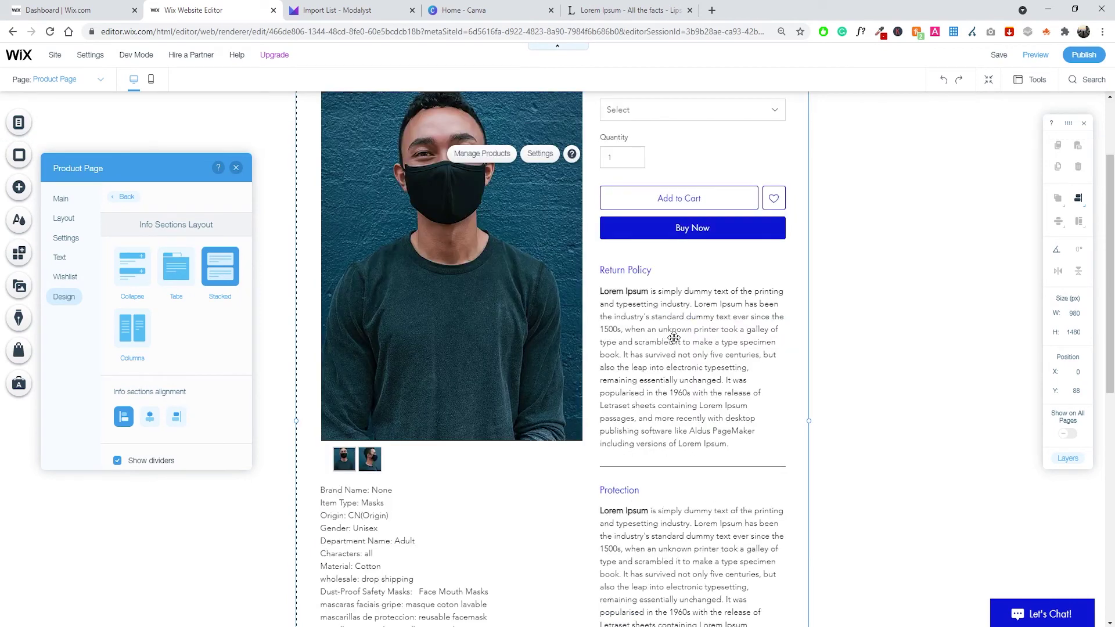
{"action": "scroll", "coordinate": [697, 313], "scroll_direction": "down", "scroll_amount": 3}
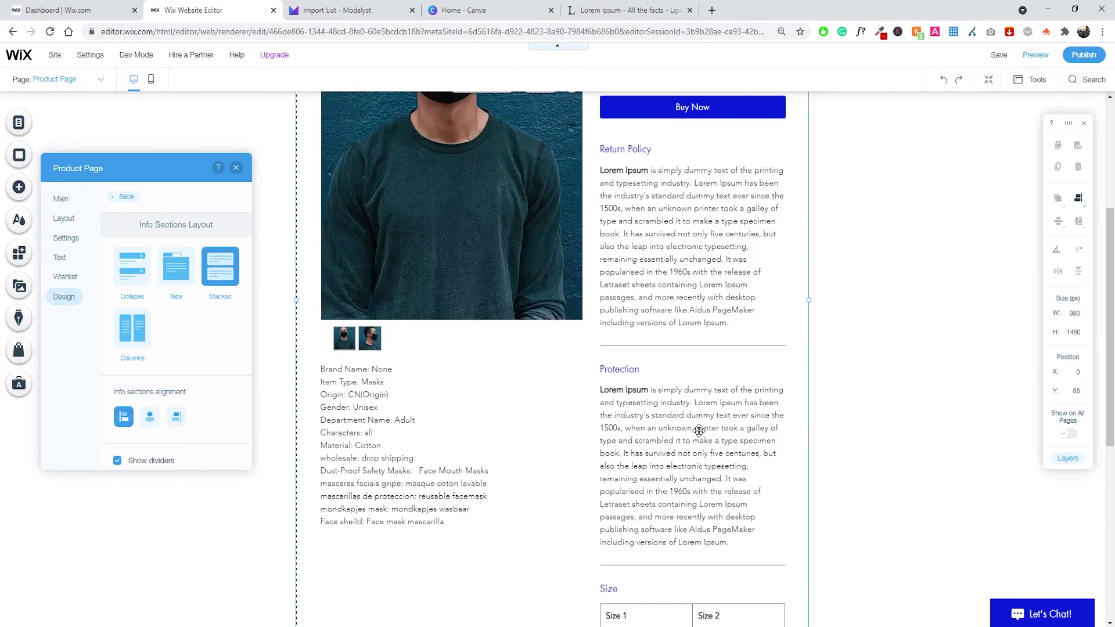
{"action": "scroll", "coordinate": [685, 319], "scroll_direction": "up", "scroll_amount": 5}
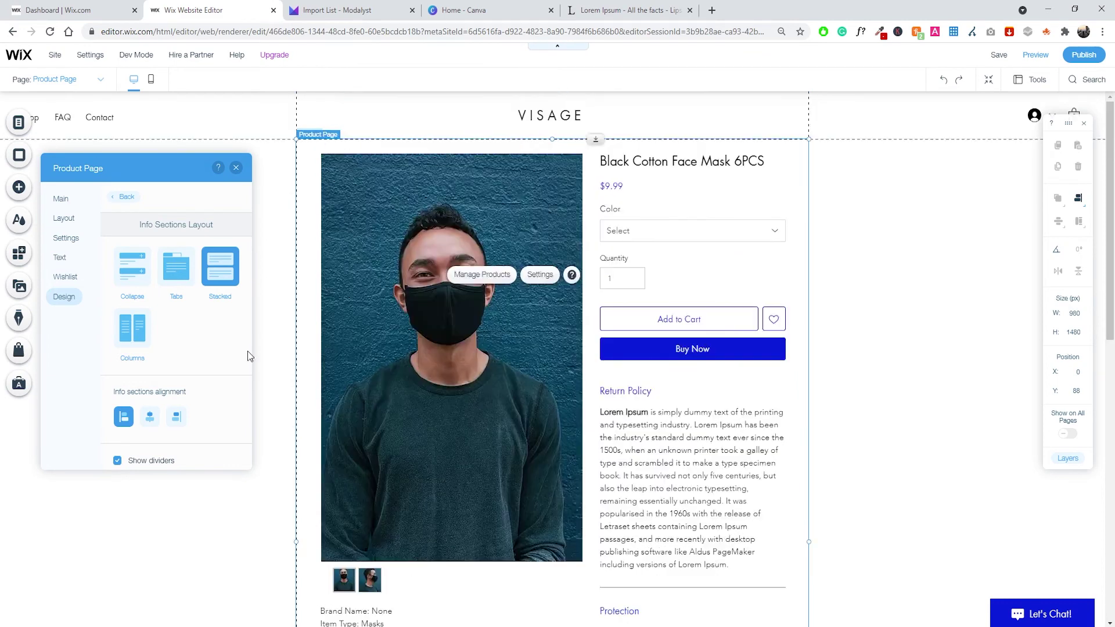
Try the Columns layout for the info sections and return them to the Tabs layout.
{"action": "left_click", "coordinate": [145, 332]}
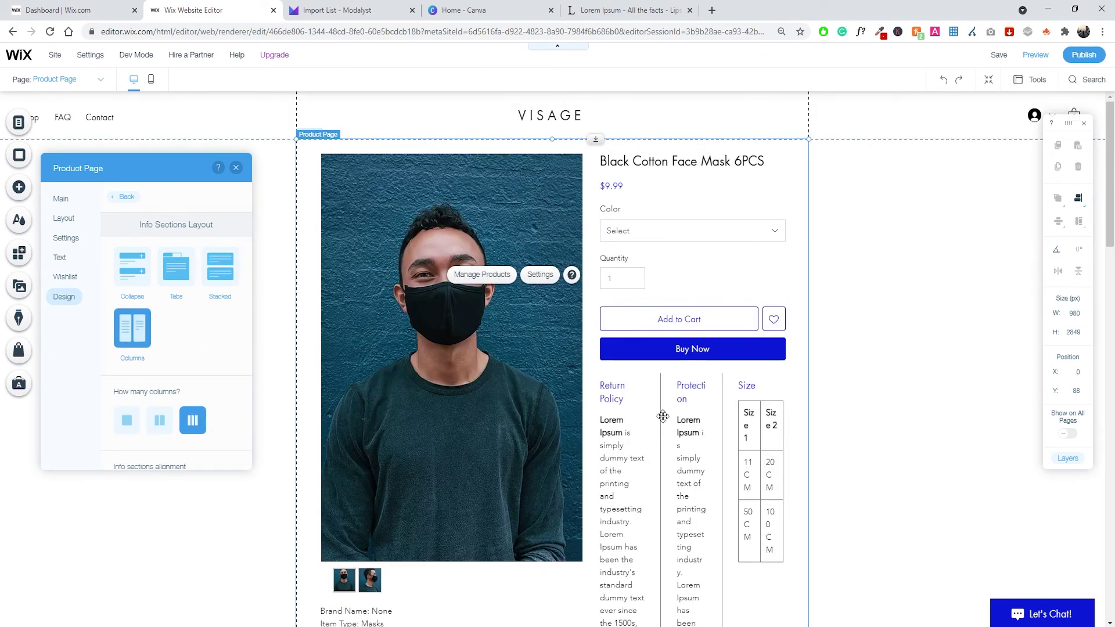
{"action": "scroll", "coordinate": [697, 413], "scroll_direction": "down", "scroll_amount": 2}
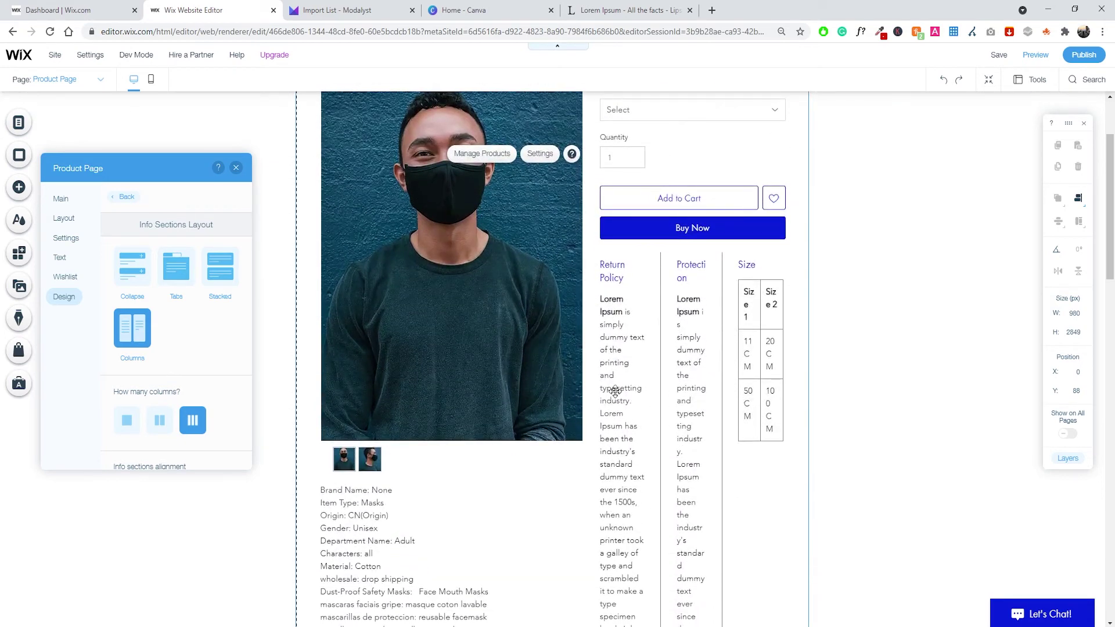
{"action": "scroll", "coordinate": [629, 378], "scroll_direction": "up", "scroll_amount": 2}
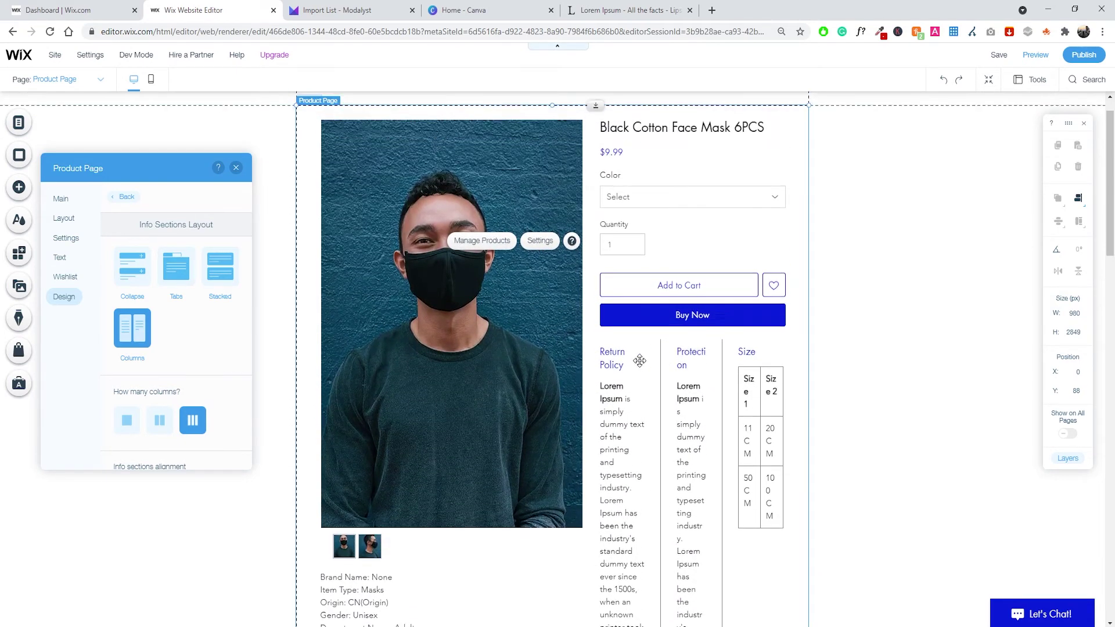
{"action": "scroll", "coordinate": [704, 418], "scroll_direction": "down", "scroll_amount": 2}
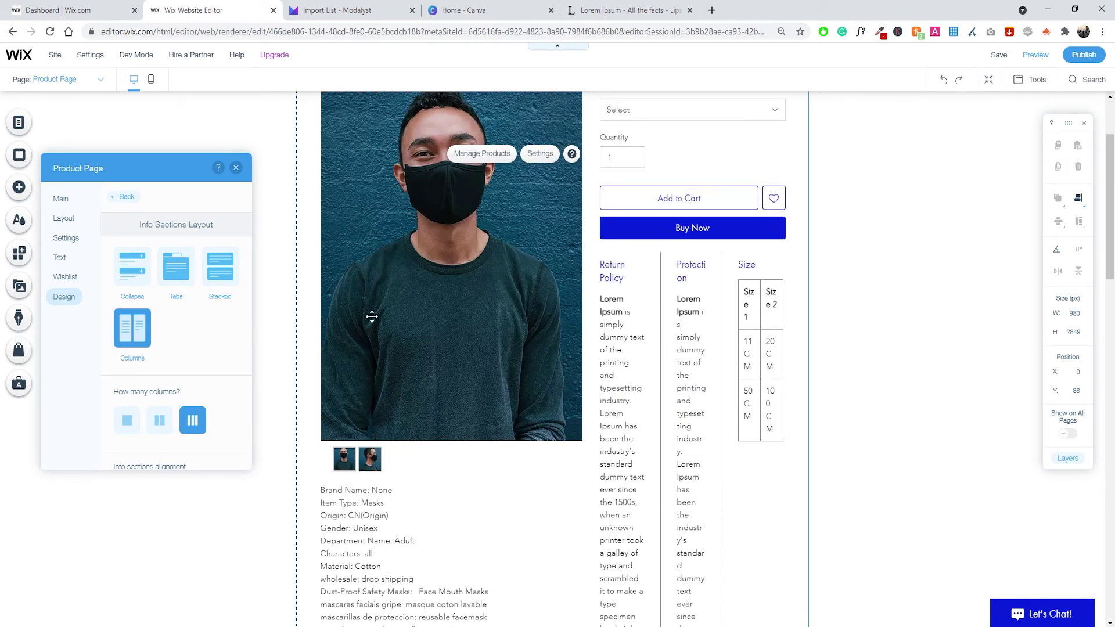
{"action": "left_click", "coordinate": [169, 304]}
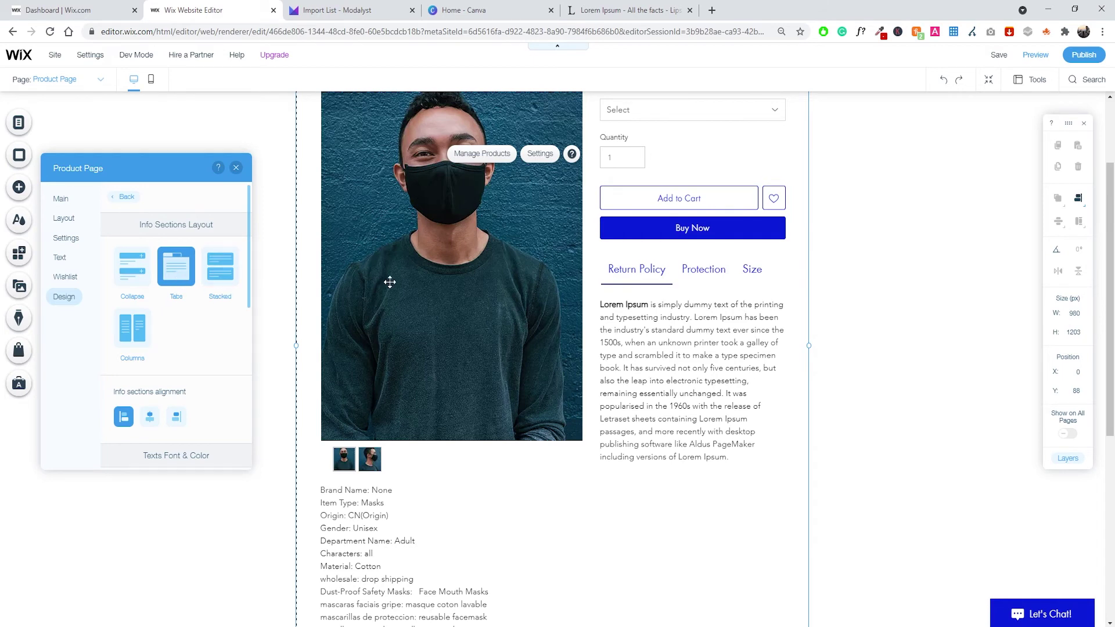
{"action": "scroll", "coordinate": [691, 325], "scroll_direction": "up", "scroll_amount": 1}
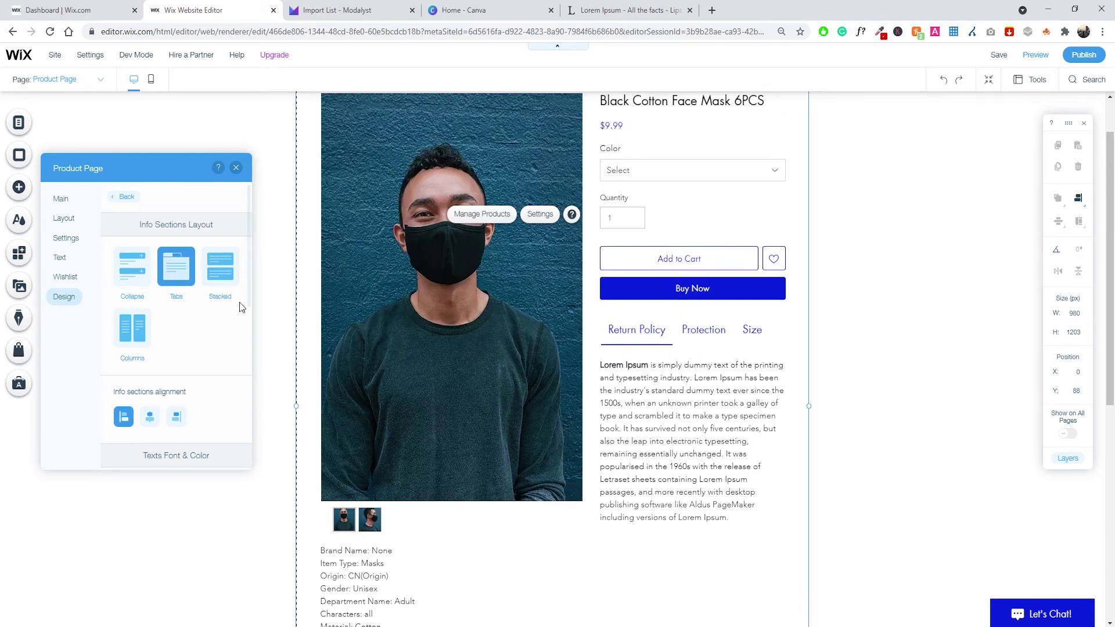
Try the centered info sections alignment and restore the left alignment.
{"action": "scroll", "coordinate": [195, 322], "scroll_direction": "up", "scroll_amount": 1}
{"action": "scroll", "coordinate": [194, 322], "scroll_direction": "down", "scroll_amount": 1}
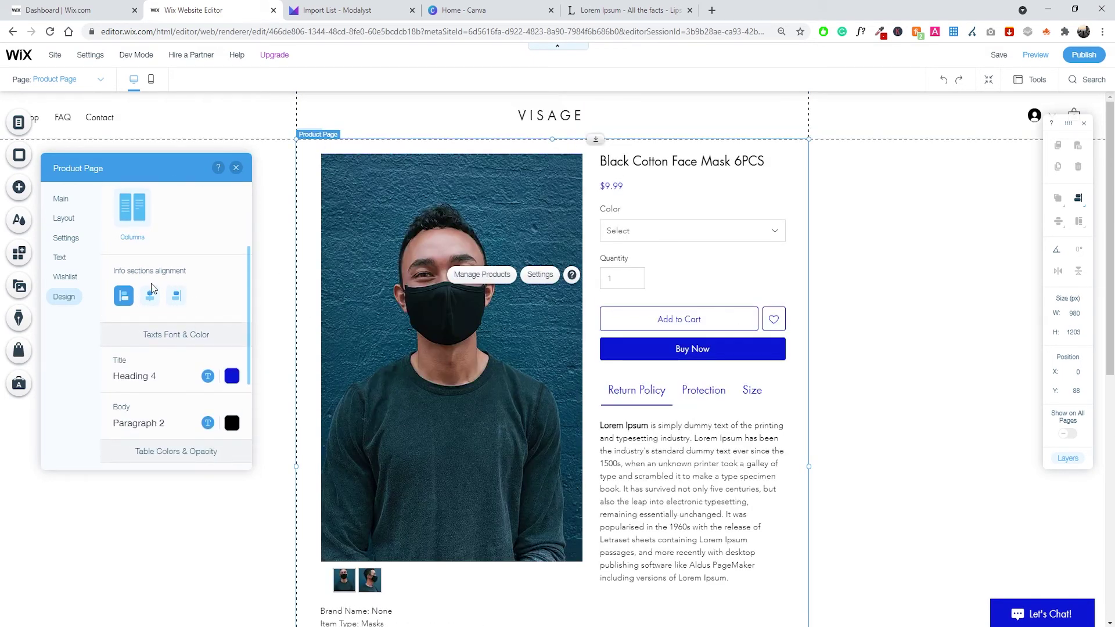
{"action": "left_click", "coordinate": [151, 297]}
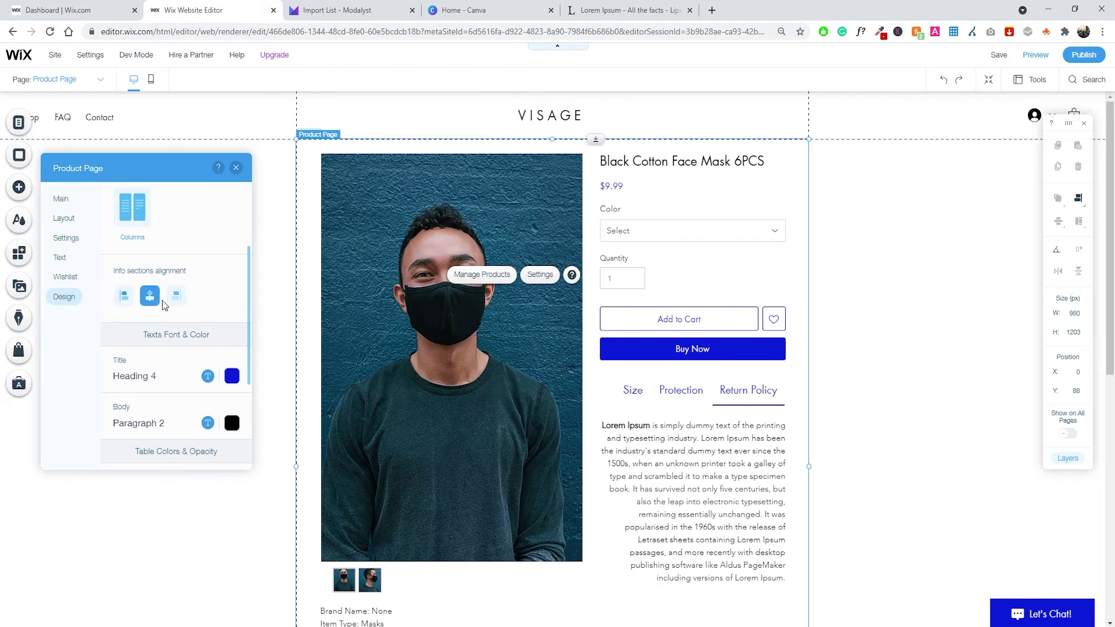
{"action": "left_click", "coordinate": [127, 300]}
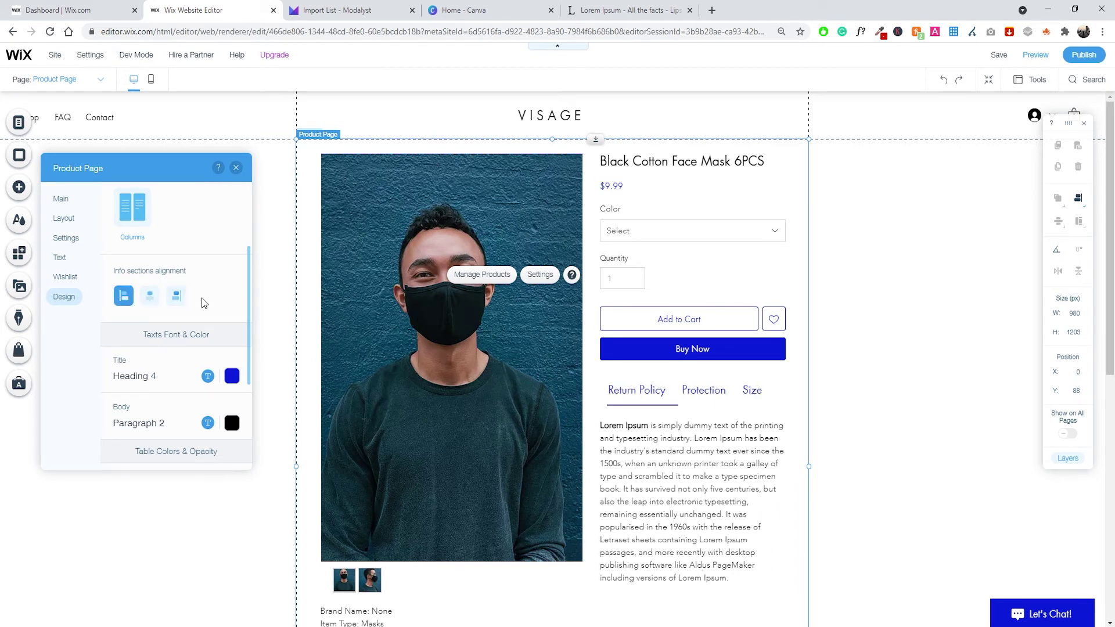
Change the info section title text color to black (#000000).
{"action": "scroll", "coordinate": [204, 302], "scroll_direction": "down", "scroll_amount": 2}
{"action": "scroll", "coordinate": [643, 395], "scroll_direction": "down", "scroll_amount": 2}
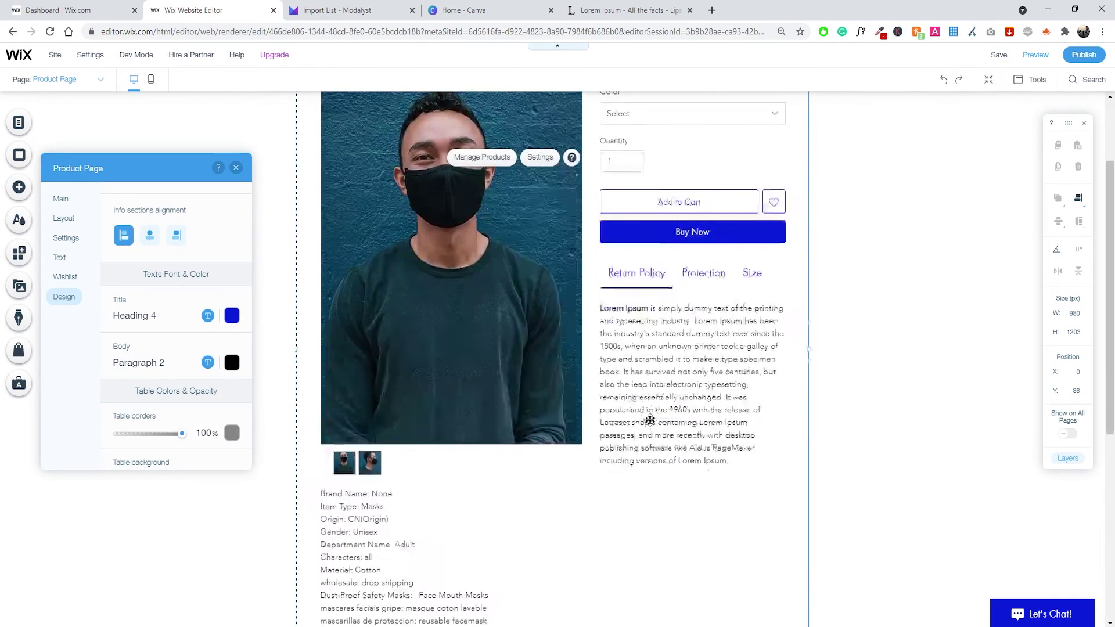
{"action": "scroll", "coordinate": [250, 279], "scroll_direction": "down", "scroll_amount": 1}
{"action": "scroll", "coordinate": [254, 273], "scroll_direction": "up", "scroll_amount": 1}
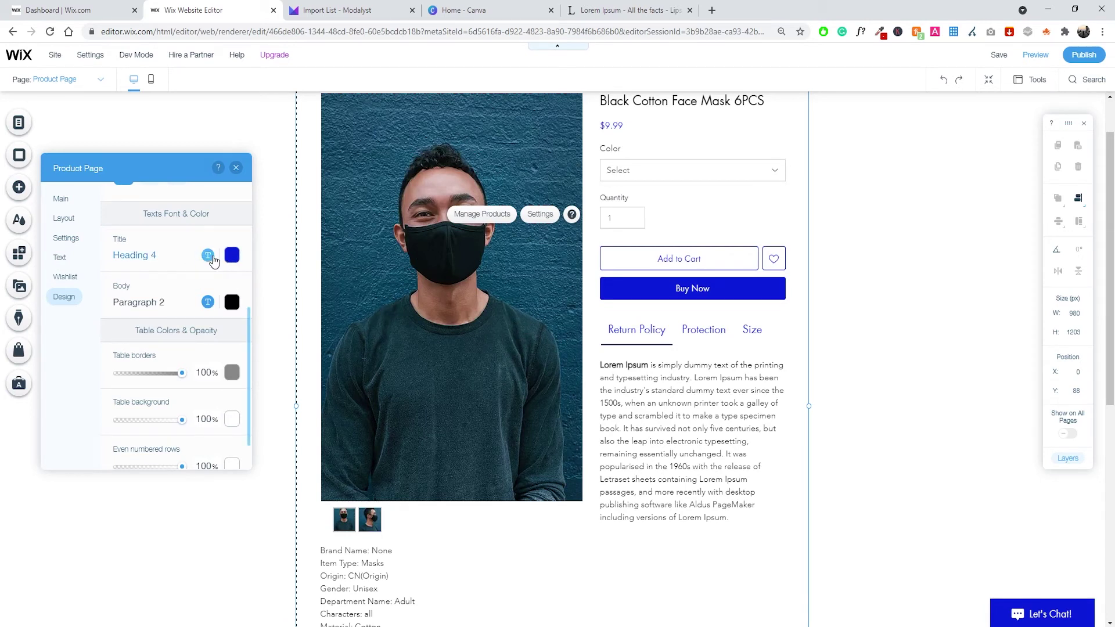
{"action": "left_click", "coordinate": [231, 257]}
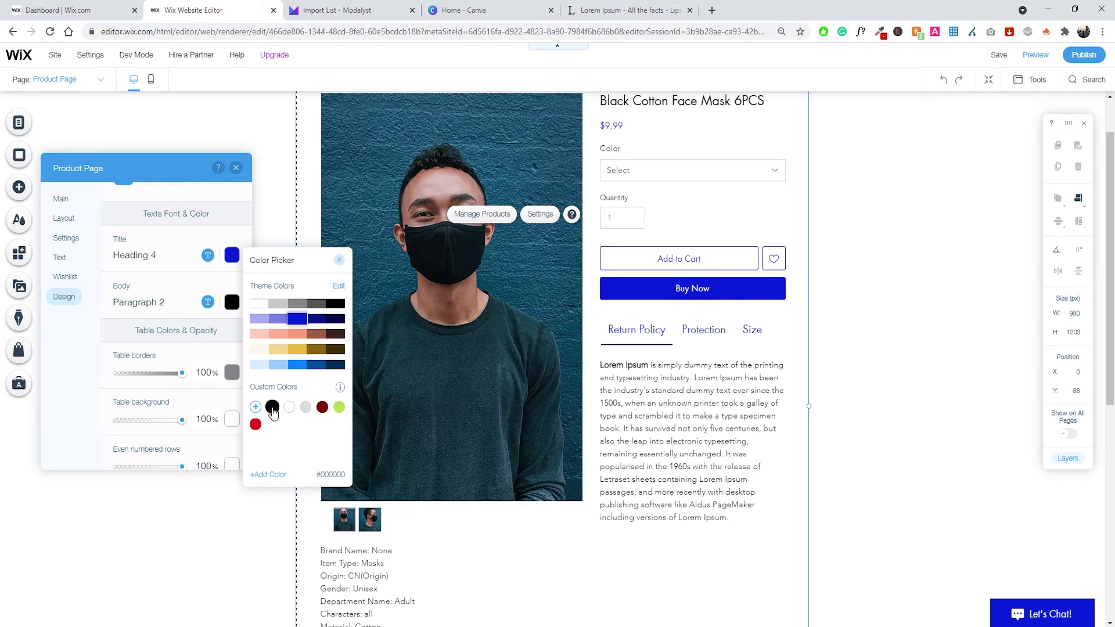
{"action": "left_click", "coordinate": [272, 406]}
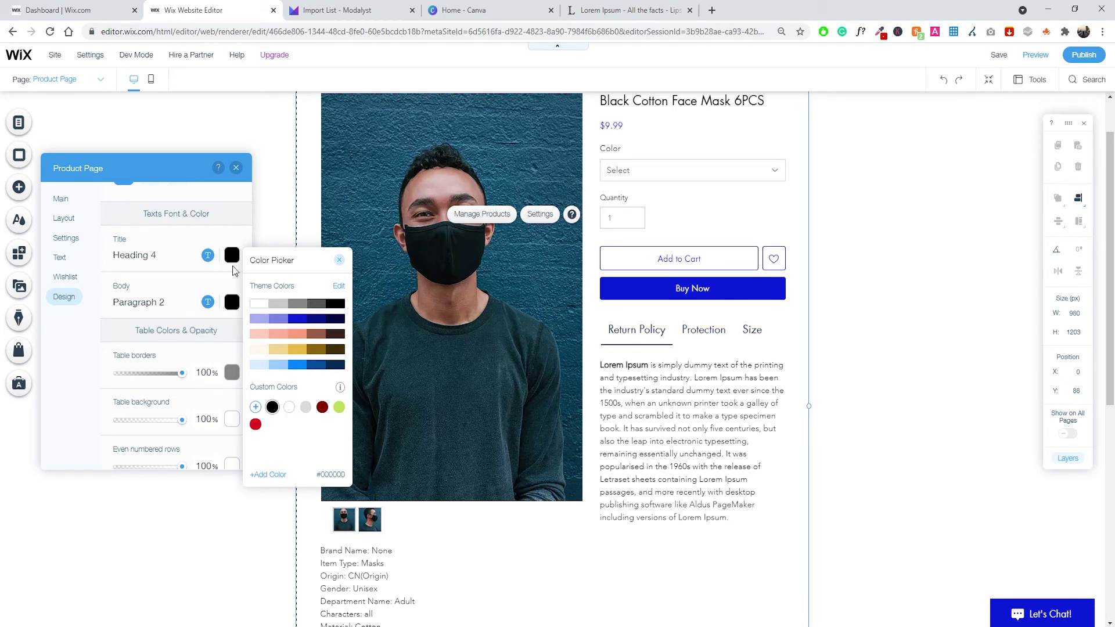
Reduce the info section title font size to 16 px, keeping the Futura font.
{"action": "left_click", "coordinate": [208, 255]}
{"action": "left_click", "coordinate": [208, 255]}
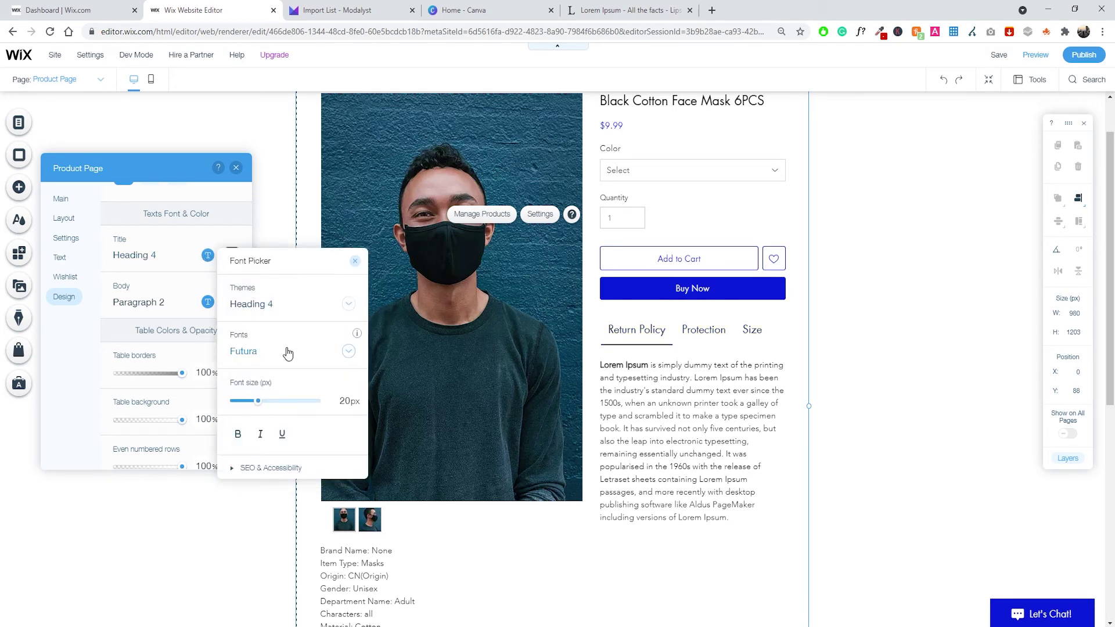
{"action": "left_click_drag", "start_coordinate": [258, 406], "coordinate": [245, 405]}
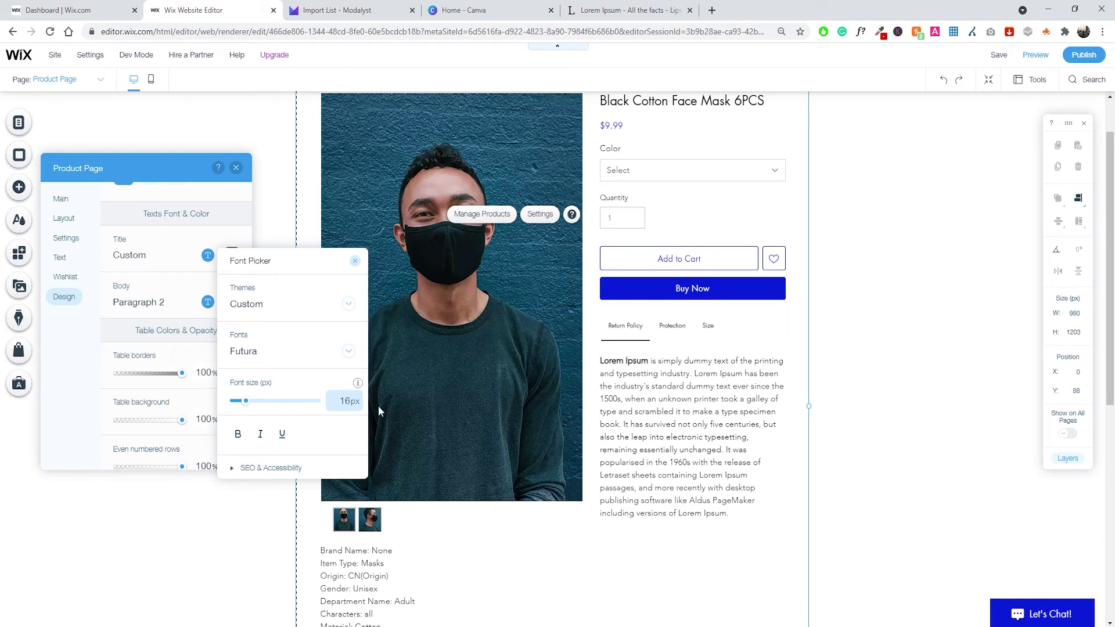
{"action": "left_click", "coordinate": [355, 263]}
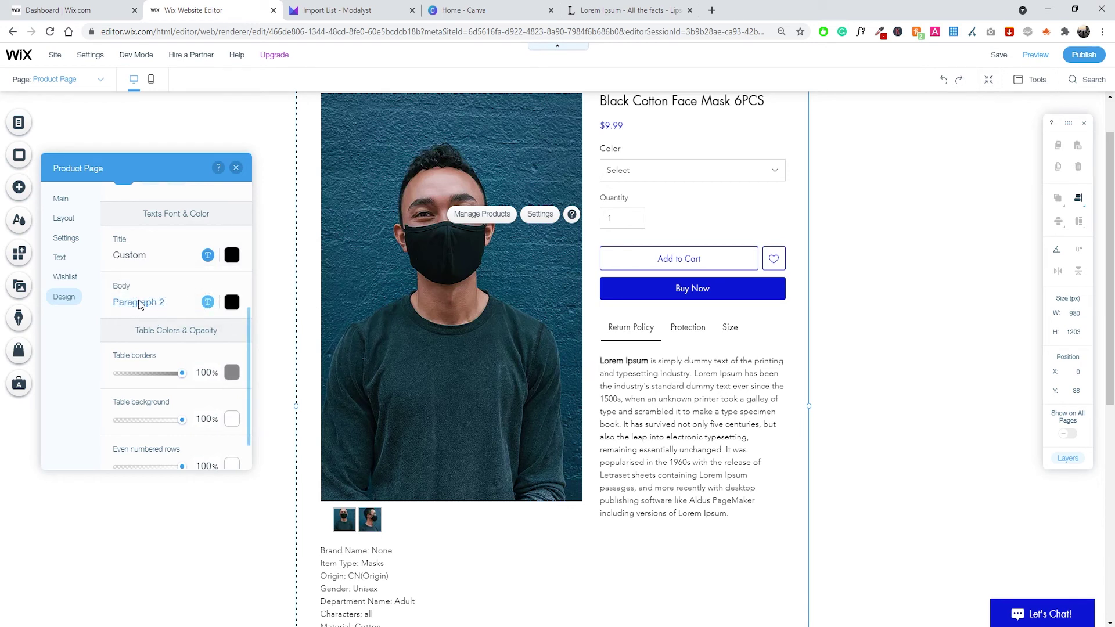
Set the info section body text font size to 14 px.
{"action": "left_click", "coordinate": [208, 302]}
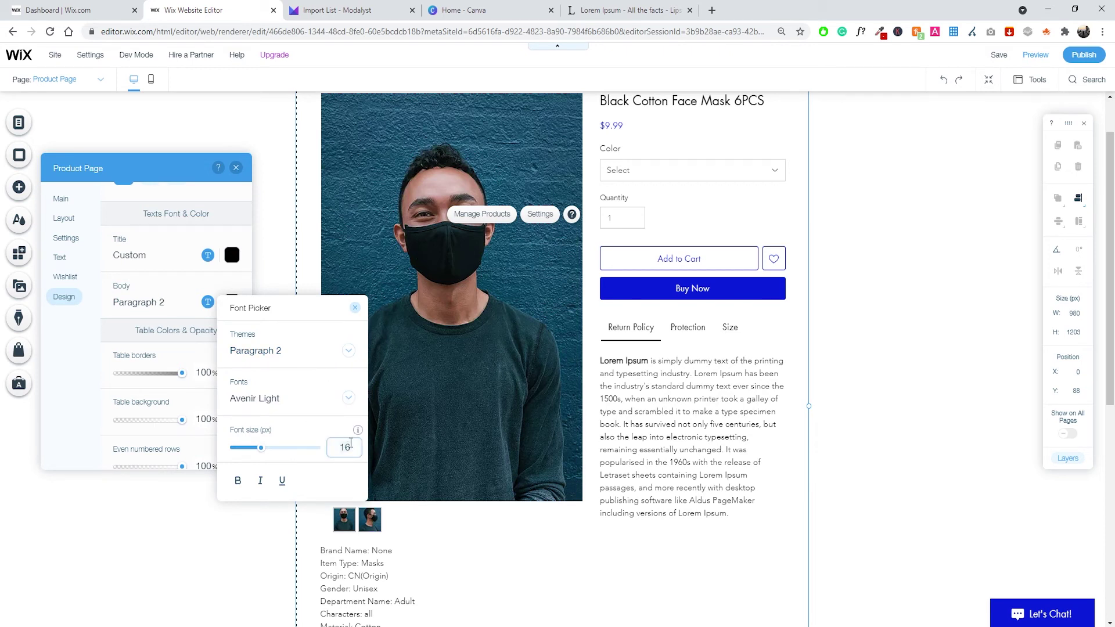
{"action": "key", "text": "Return"}
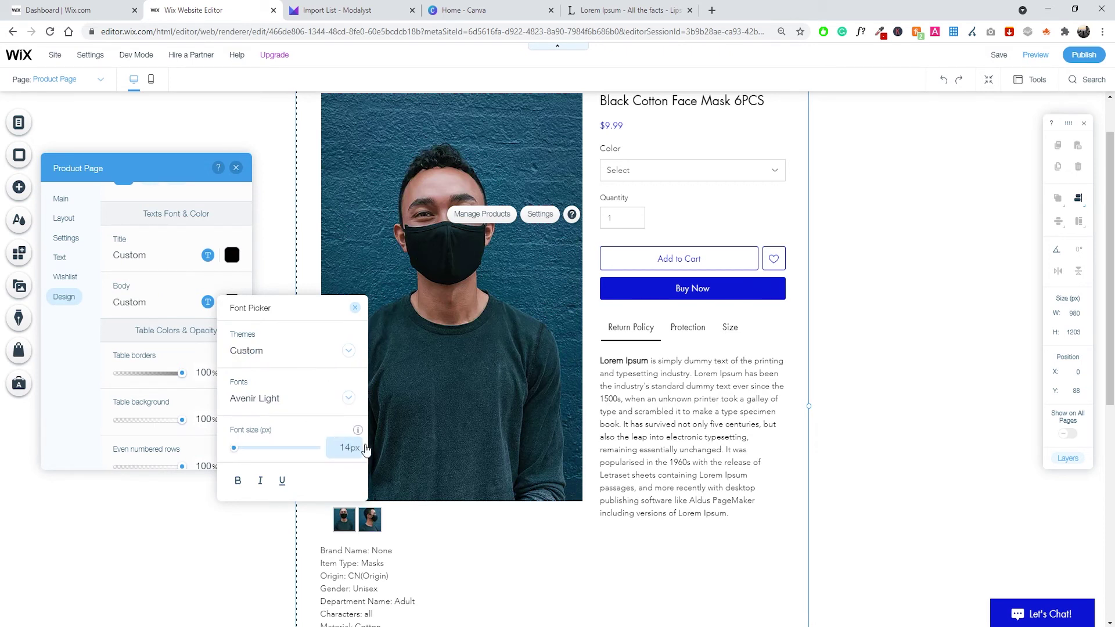
{"action": "left_click", "coordinate": [356, 311]}
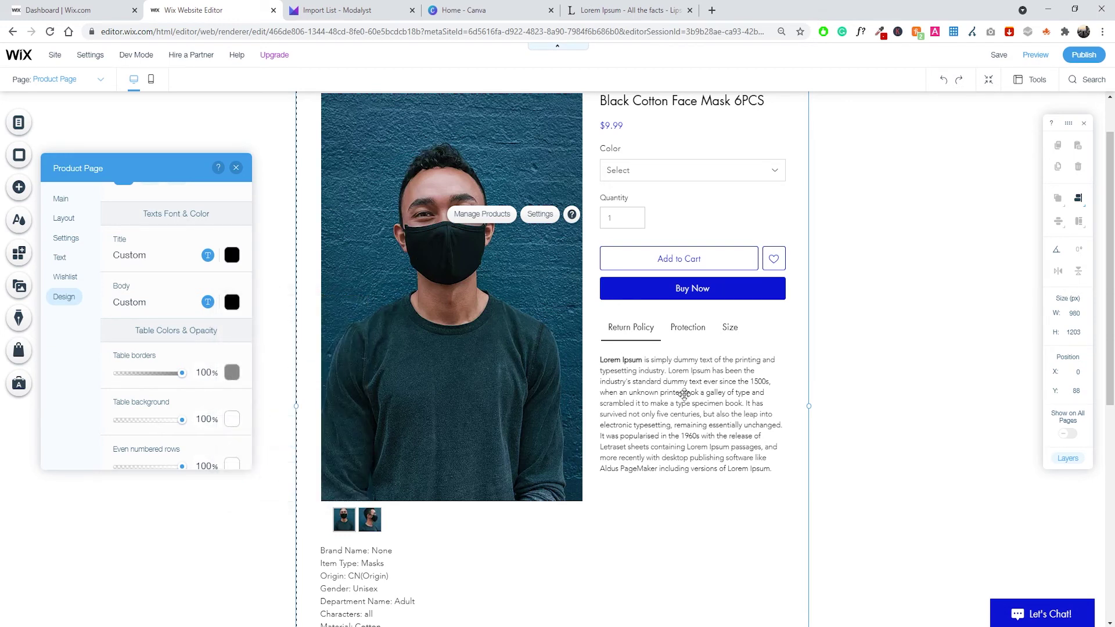
Review the table color and opacity options and the restyled product page, closing the product page settings.
{"action": "scroll", "coordinate": [201, 315], "scroll_direction": "down", "scroll_amount": 1}
{"action": "scroll", "coordinate": [218, 322], "scroll_direction": "up", "scroll_amount": 2}
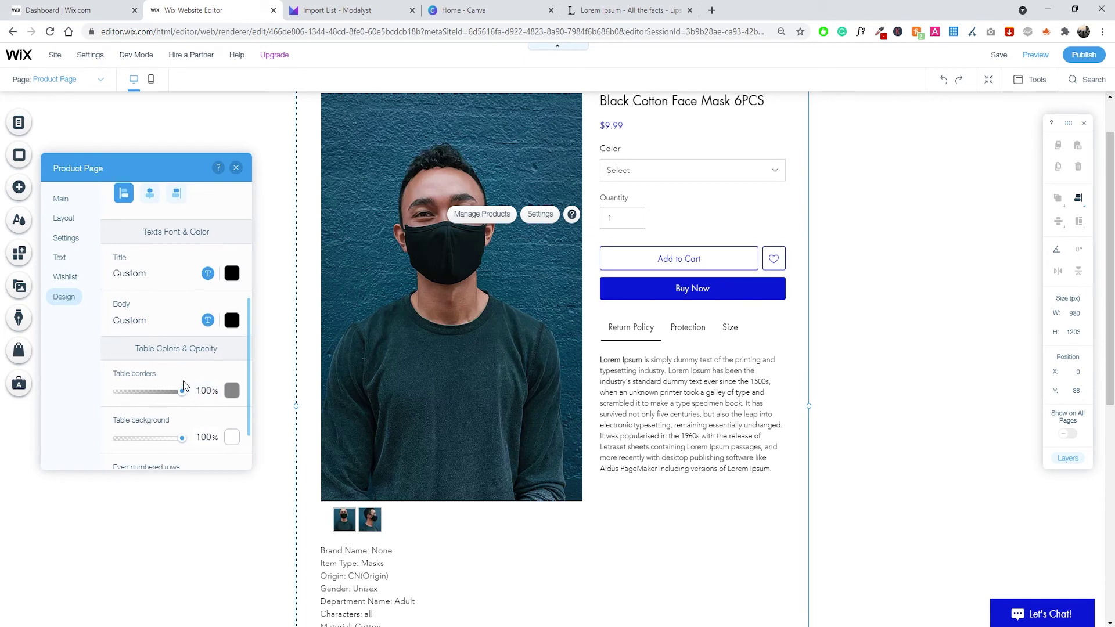
{"action": "scroll", "coordinate": [197, 389], "scroll_direction": "down", "scroll_amount": 2}
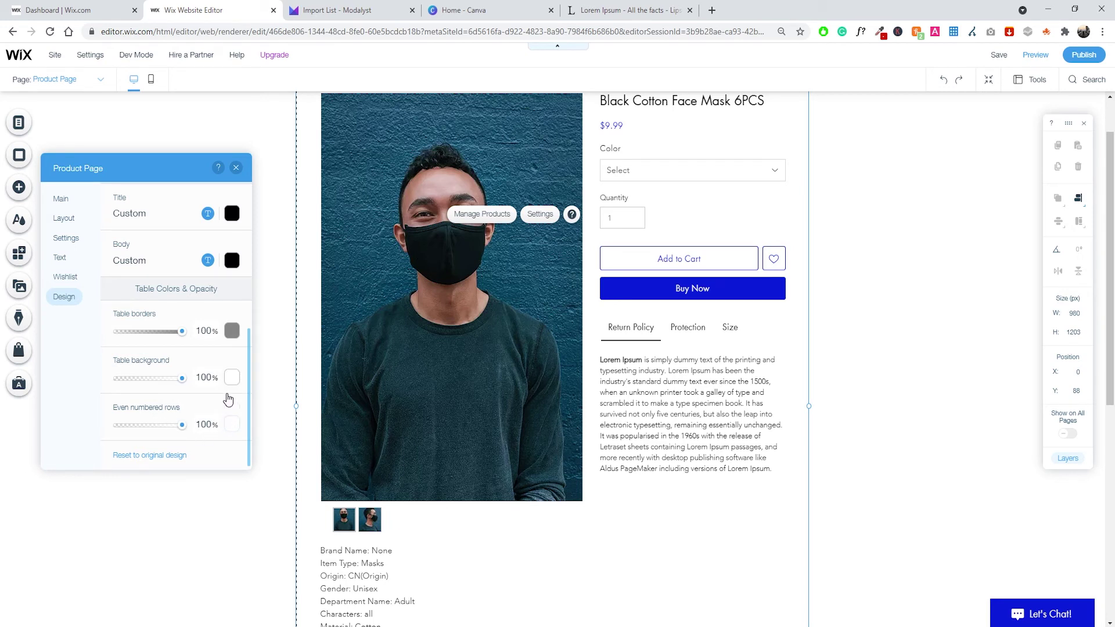
{"action": "scroll", "coordinate": [207, 313], "scroll_direction": "up", "scroll_amount": 5}
{"action": "scroll", "coordinate": [636, 395], "scroll_direction": "down", "scroll_amount": 2}
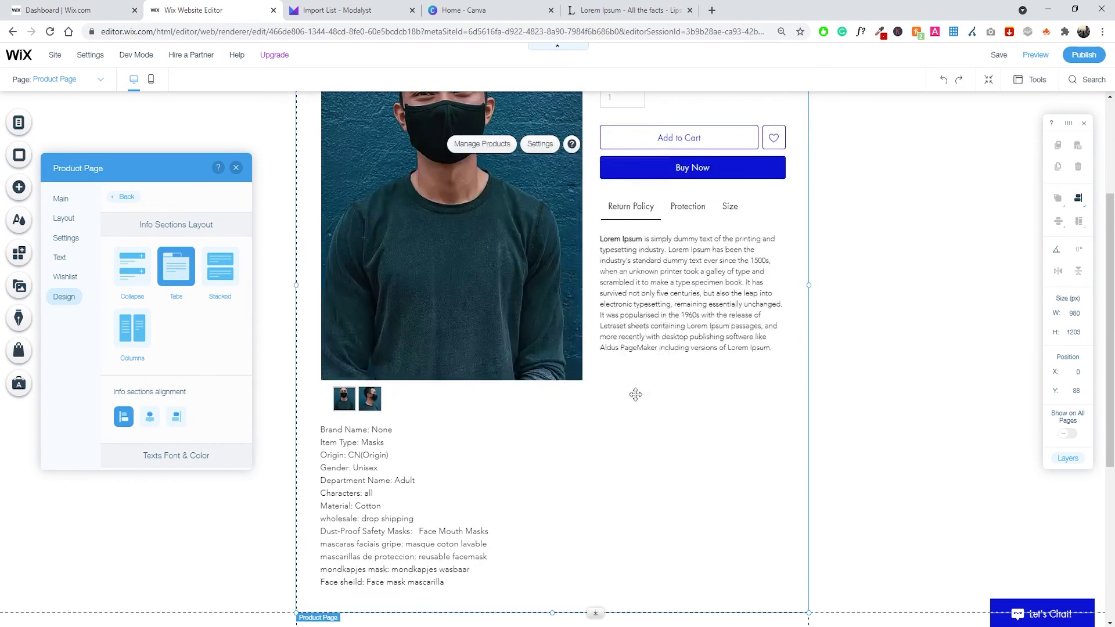
{"action": "scroll", "coordinate": [635, 395], "scroll_direction": "down", "scroll_amount": 2}
{"action": "scroll", "coordinate": [636, 394], "scroll_direction": "up", "scroll_amount": 5}
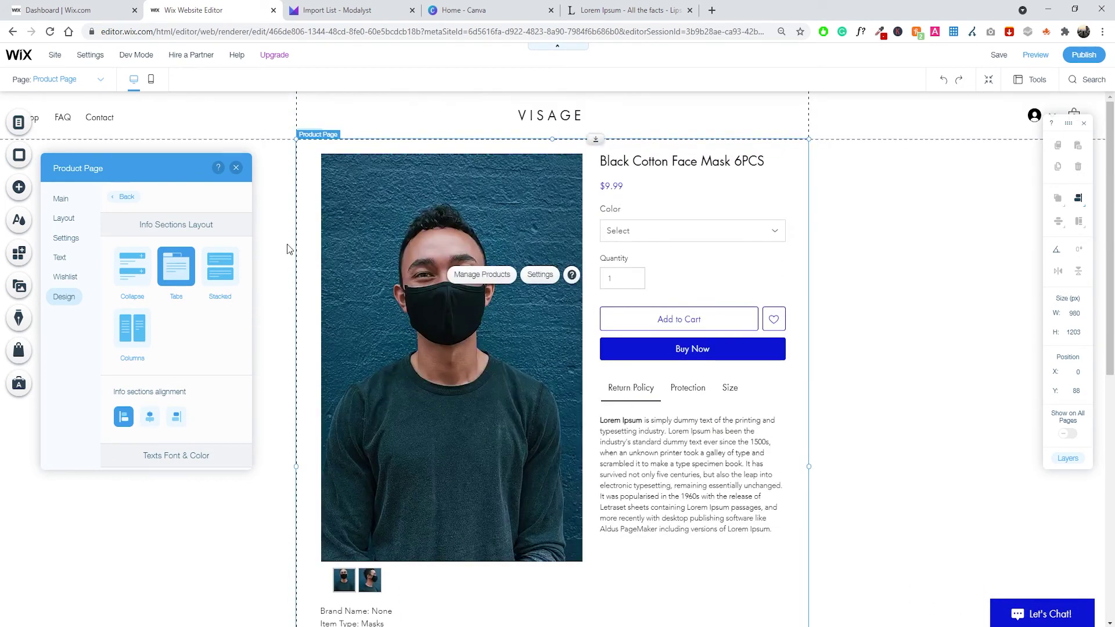
{"action": "left_click", "coordinate": [236, 169]}
{"action": "left_click", "coordinate": [184, 301]}
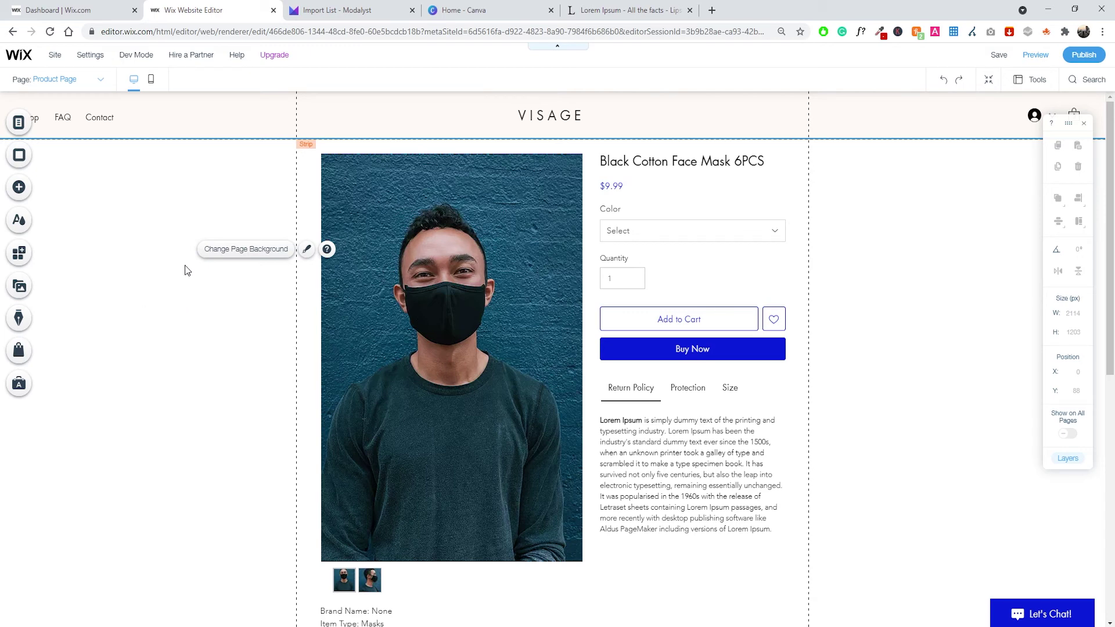
{"action": "scroll", "coordinate": [510, 363], "scroll_direction": "down", "scroll_amount": 3}
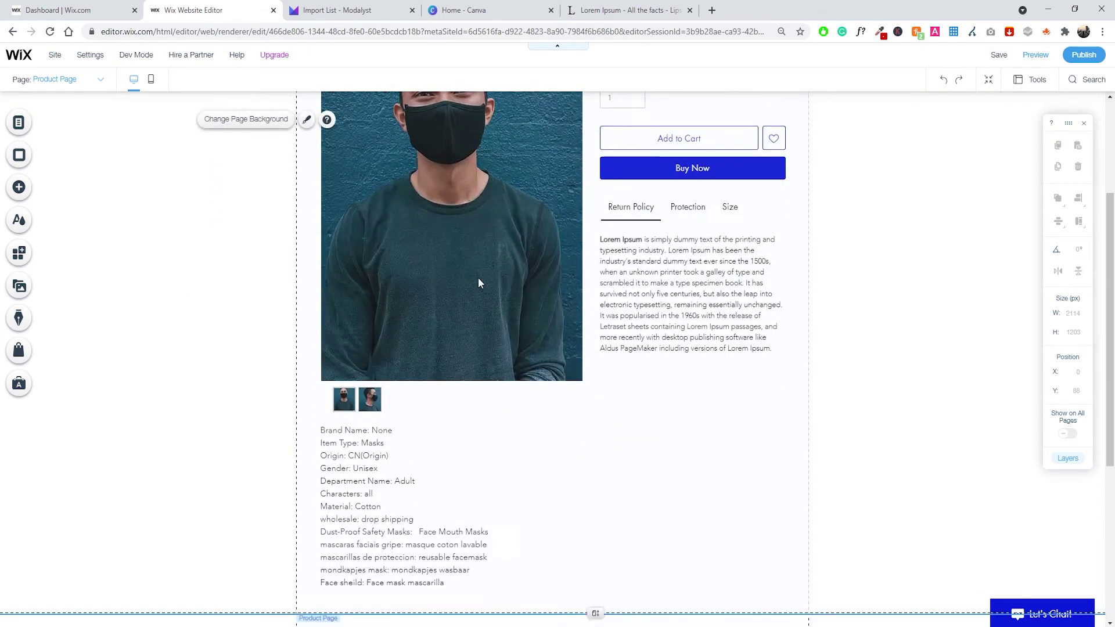
{"action": "scroll", "coordinate": [479, 278], "scroll_direction": "up", "scroll_amount": 3}
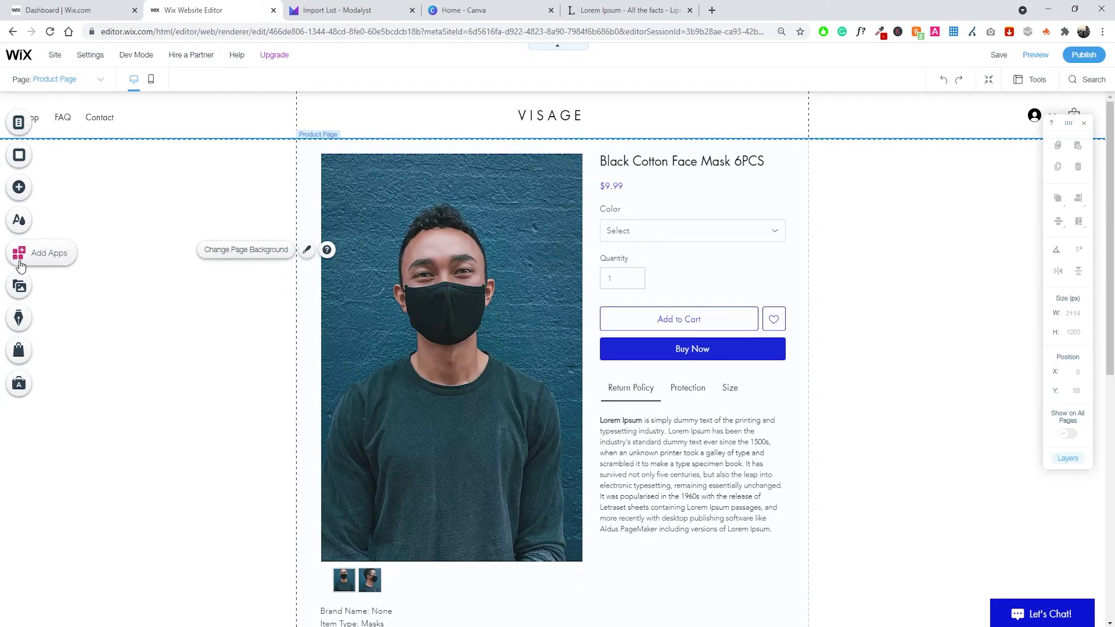
Search the Wix App Market for "kudobuzz reviews" and open the Kudobuzz Reviews app page.
{"action": "left_click", "coordinate": [20, 255]}
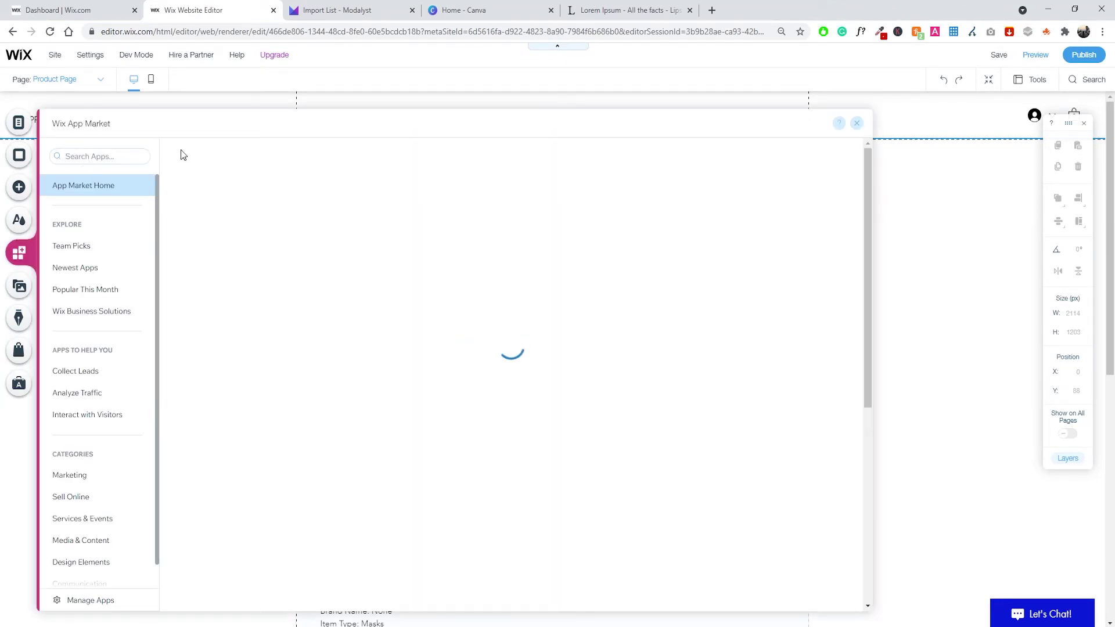
{"action": "left_click", "coordinate": [259, 229]}
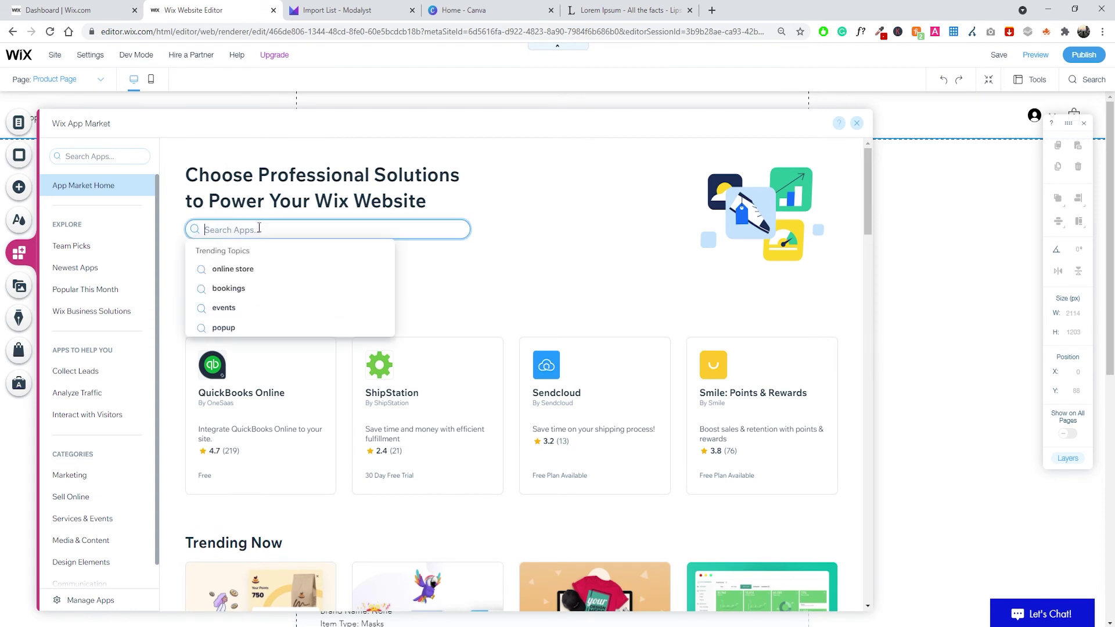
{"action": "type", "text": "kudo"}
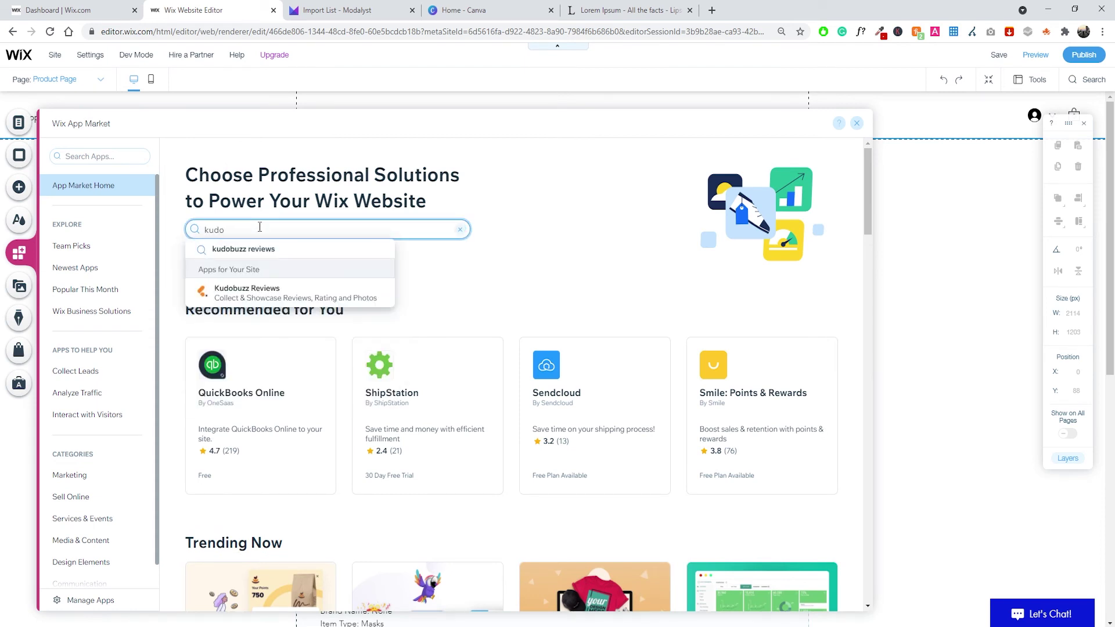
{"action": "left_click", "coordinate": [293, 256]}
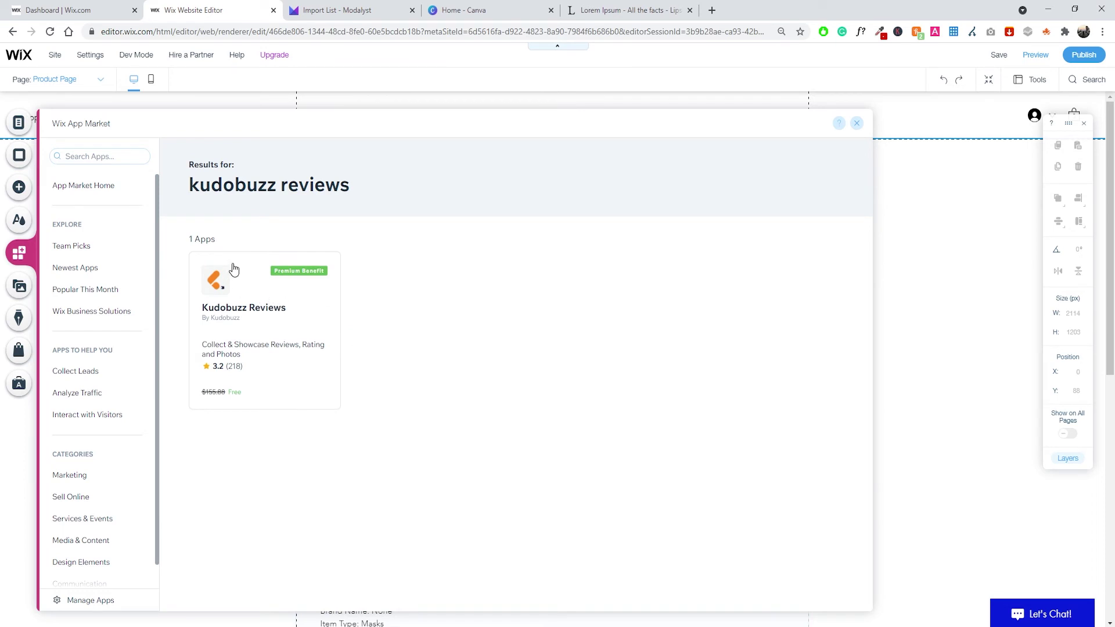
{"action": "left_click", "coordinate": [278, 312]}
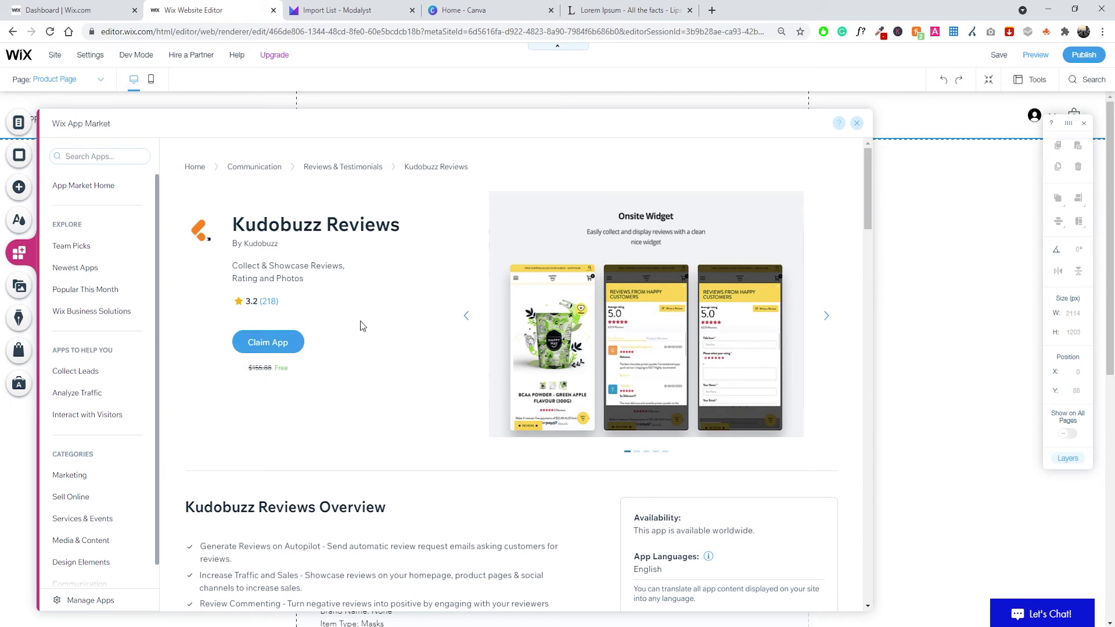
Claim the Kudobuzz Reviews app, start its onboarding and submit the About Business details as prefilled.
{"action": "left_click", "coordinate": [292, 342]}
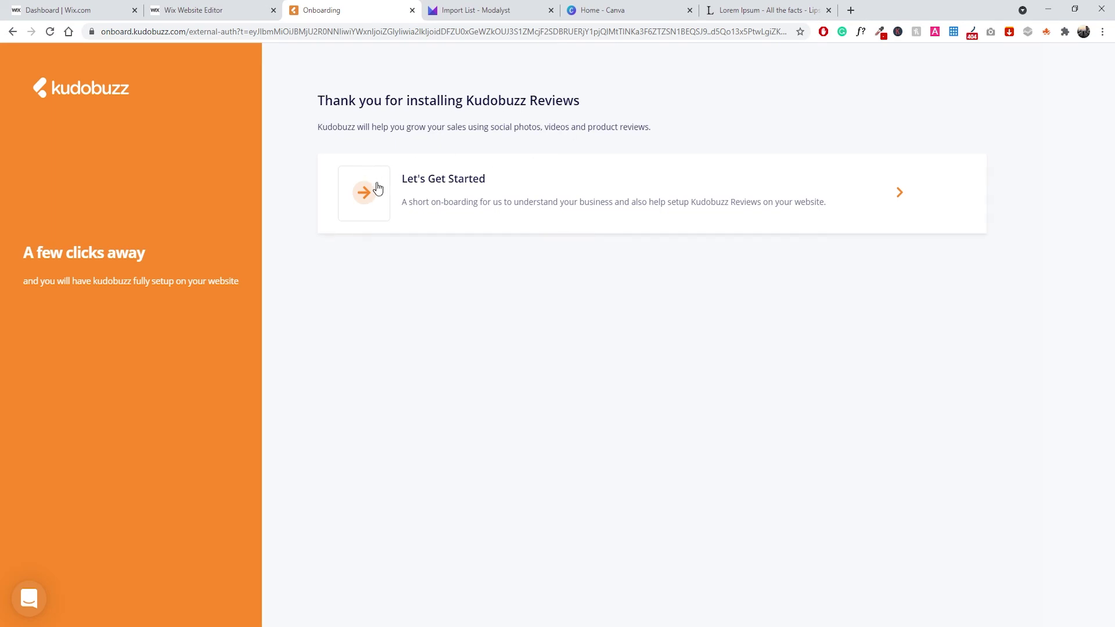
{"action": "left_click", "coordinate": [363, 197]}
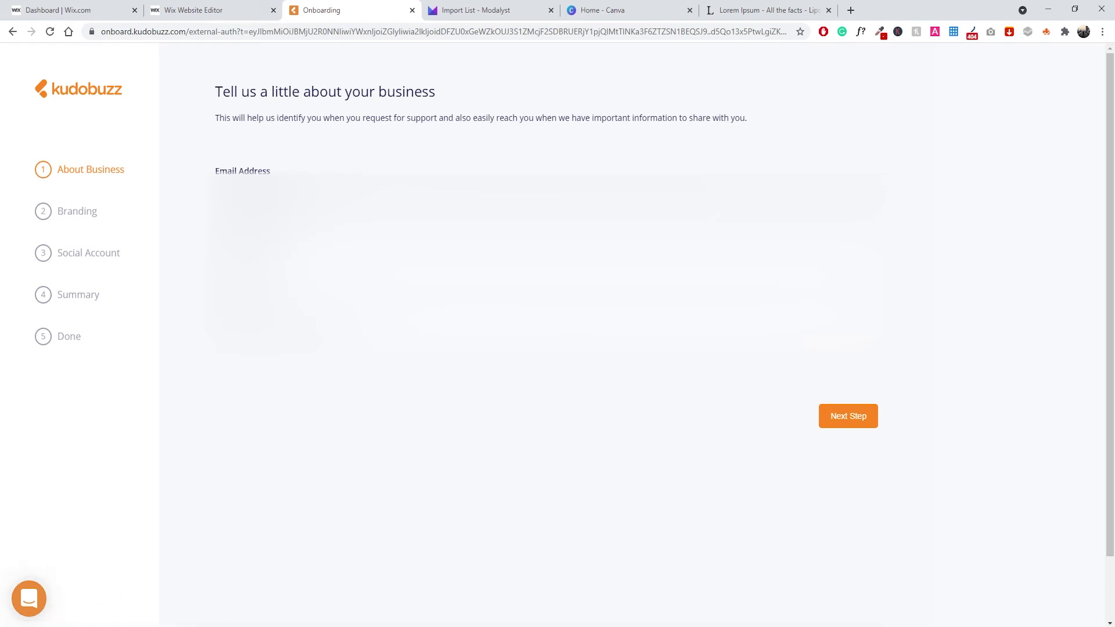
{"action": "left_click", "coordinate": [850, 419]}
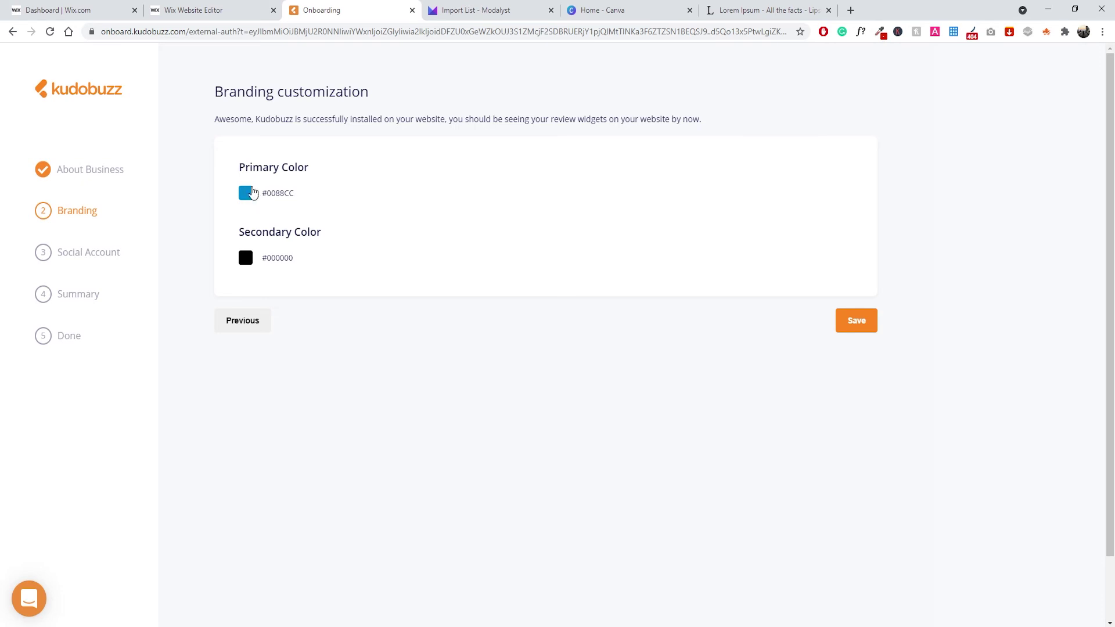
Sample the blue of the 3 Fabric Layers illustration on the live store's home page with the page color picker.
{"action": "left_click", "coordinate": [199, 11]}
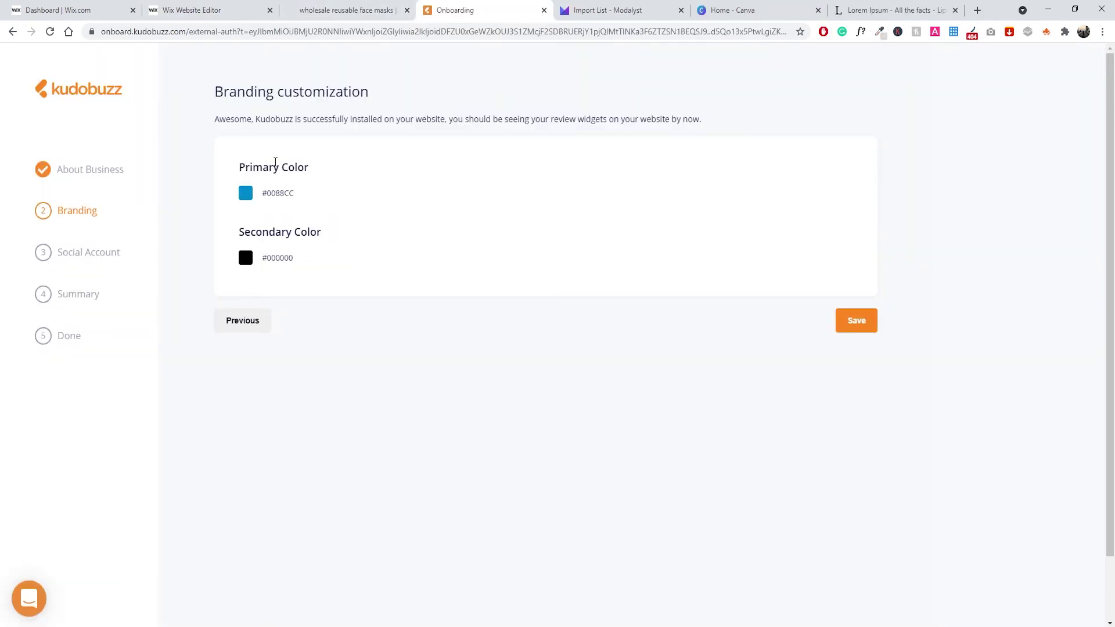
{"action": "left_click", "coordinate": [347, 11]}
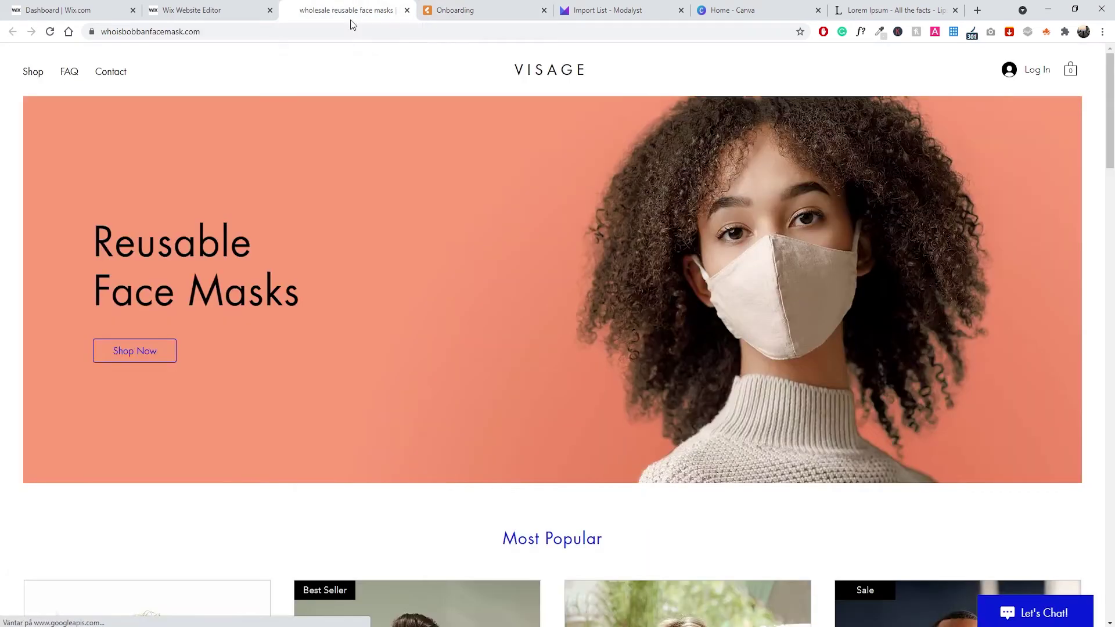
{"action": "scroll", "coordinate": [378, 312], "scroll_direction": "down", "scroll_amount": 5}
{"action": "scroll", "coordinate": [413, 289], "scroll_direction": "down", "scroll_amount": 7}
{"action": "scroll", "coordinate": [727, 167], "scroll_direction": "down", "scroll_amount": 3}
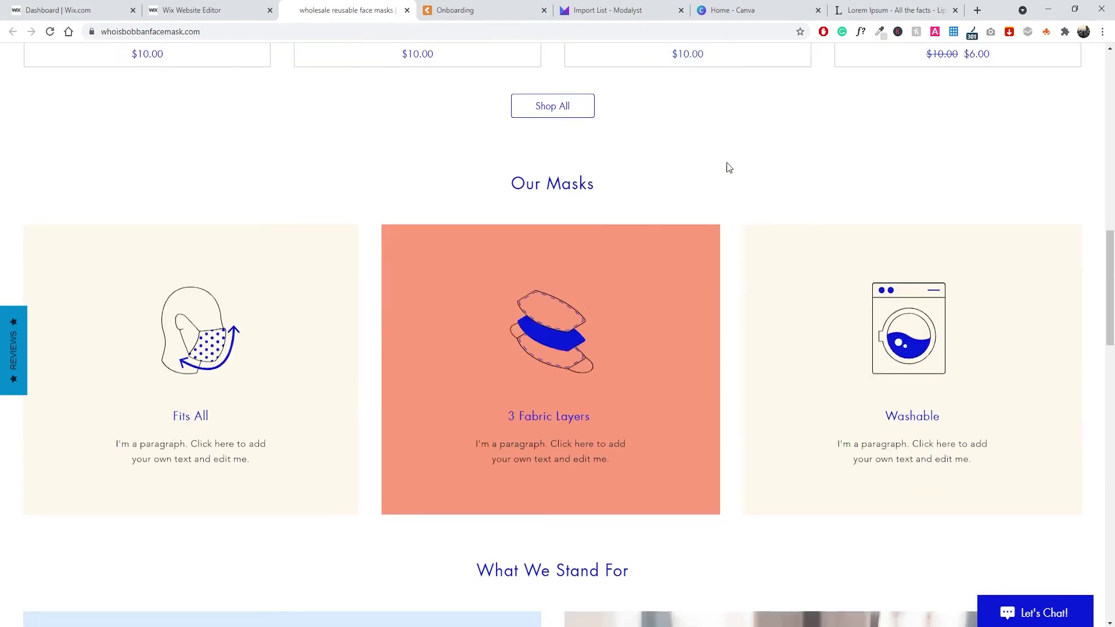
{"action": "left_click", "coordinate": [879, 31]}
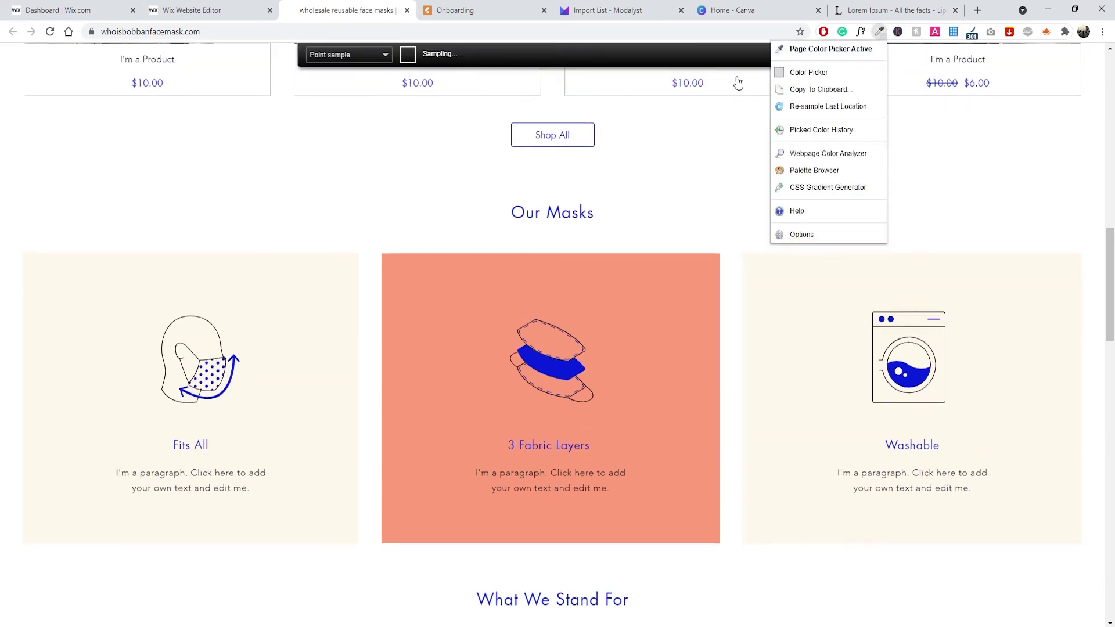
{"action": "left_click", "coordinate": [537, 362]}
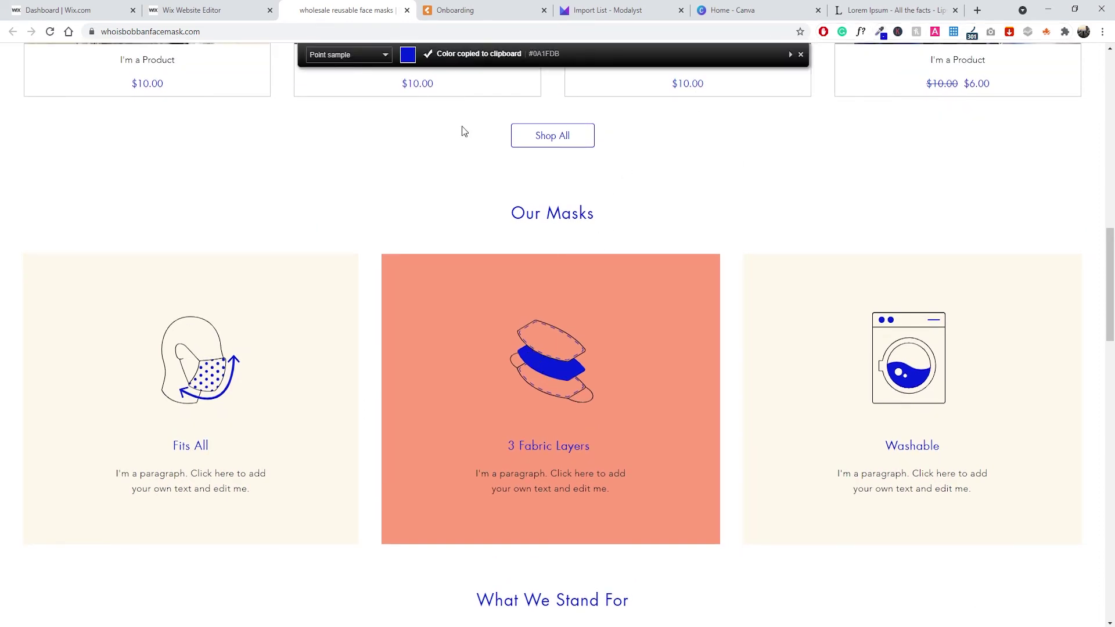
Switch to the Kudobuzz onboarding, set the primary branding color to #0A1FDB and save the branding.
{"action": "left_click", "coordinate": [472, 11]}
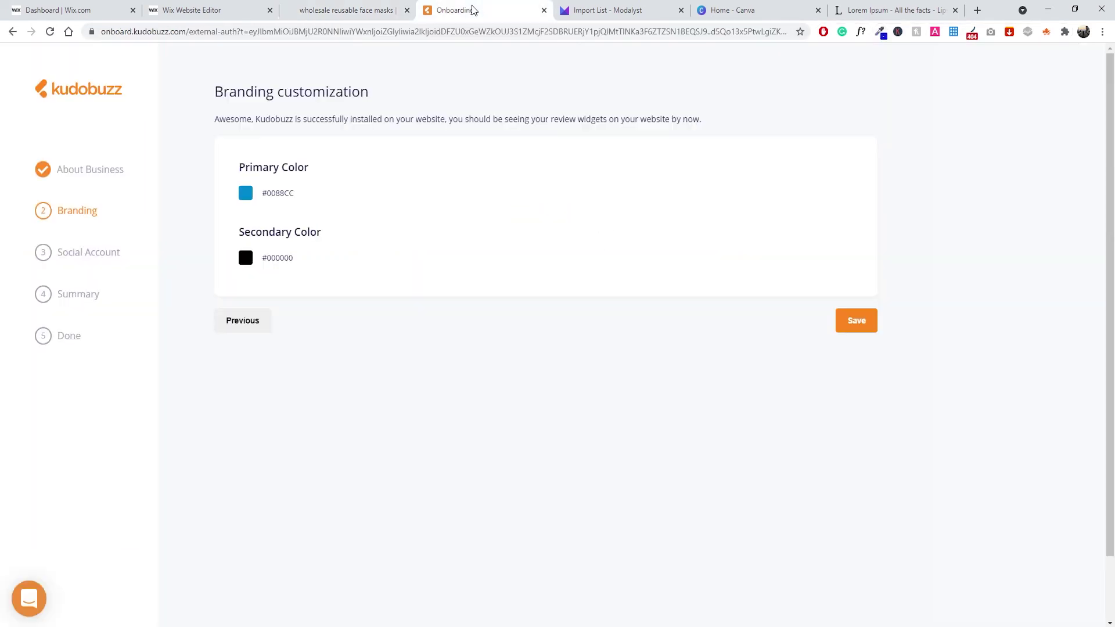
{"action": "double_click", "coordinate": [272, 193]}
{"action": "left_click", "coordinate": [246, 194]}
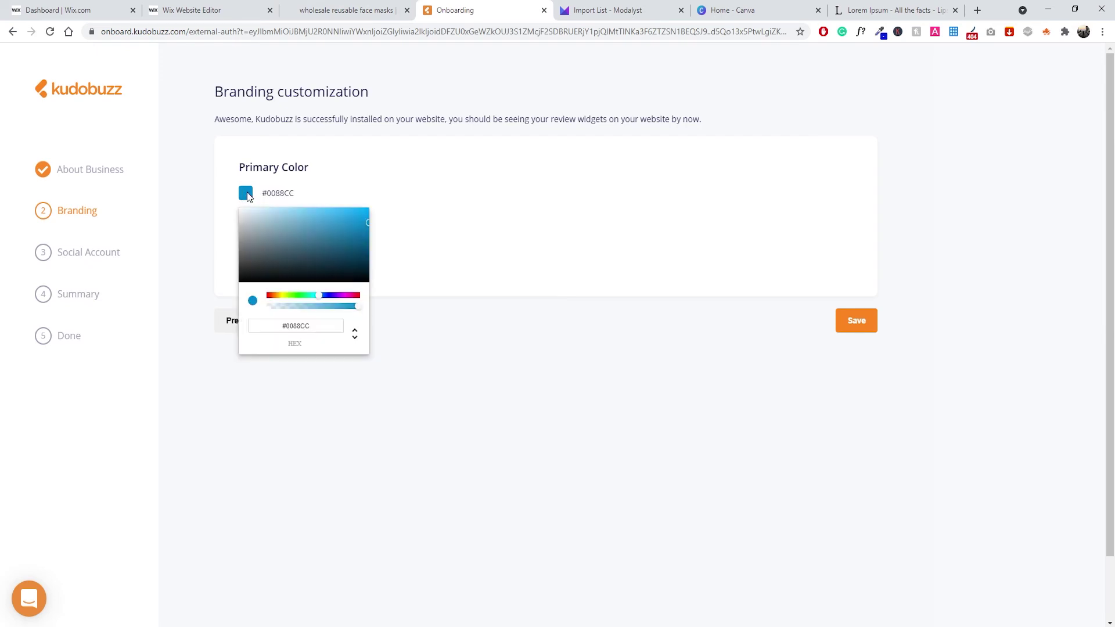
{"action": "triple_click", "coordinate": [307, 324]}
{"action": "key", "text": "ctrl+v"}
{"action": "left_click", "coordinate": [475, 226]}
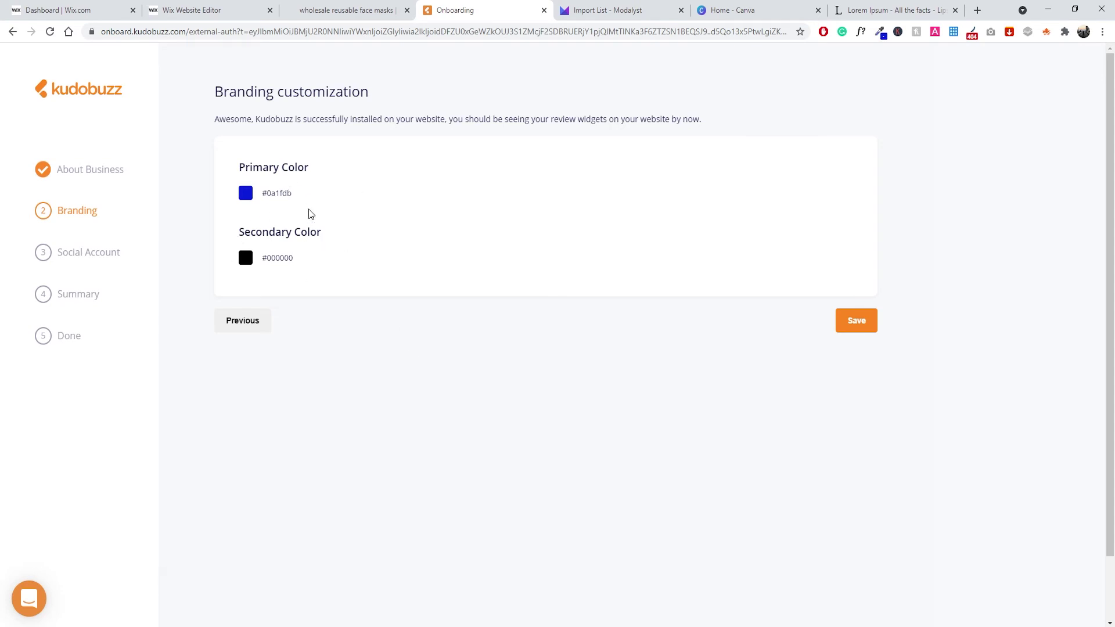
{"action": "left_click", "coordinate": [846, 324]}
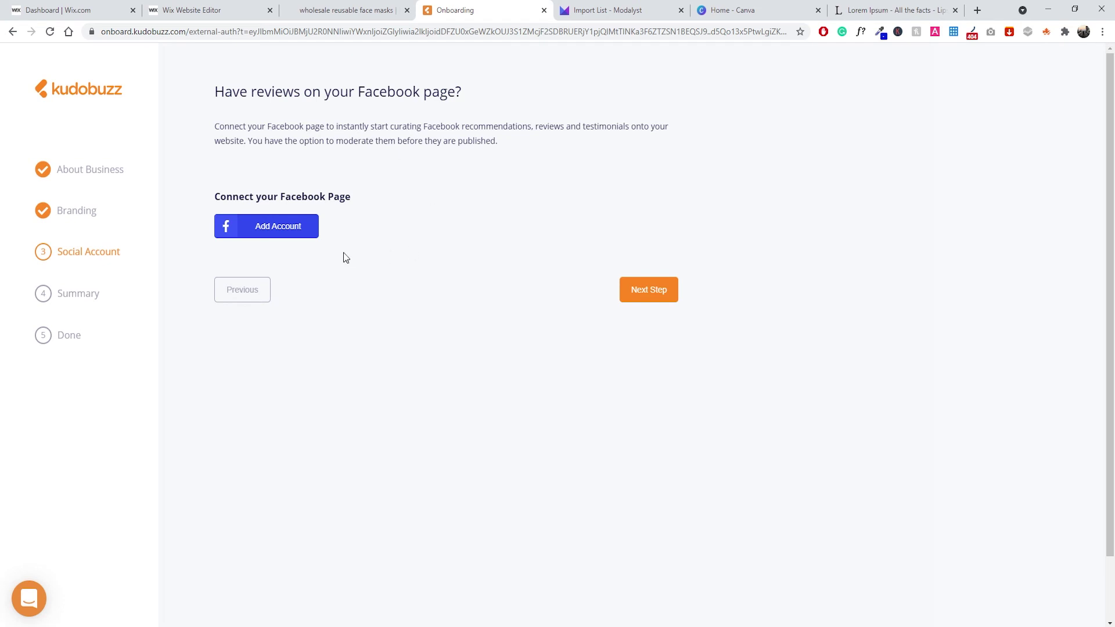
Finish the onboarding without connecting a Facebook page and choose Customize My Widgets.
{"action": "left_click", "coordinate": [641, 292]}
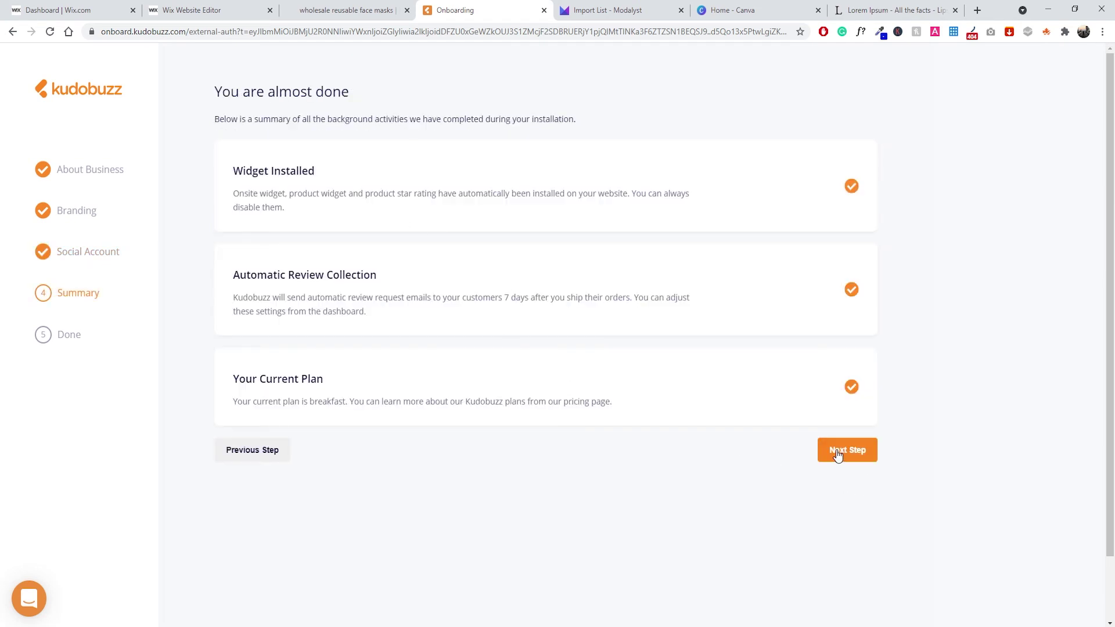
{"action": "left_click", "coordinate": [837, 455]}
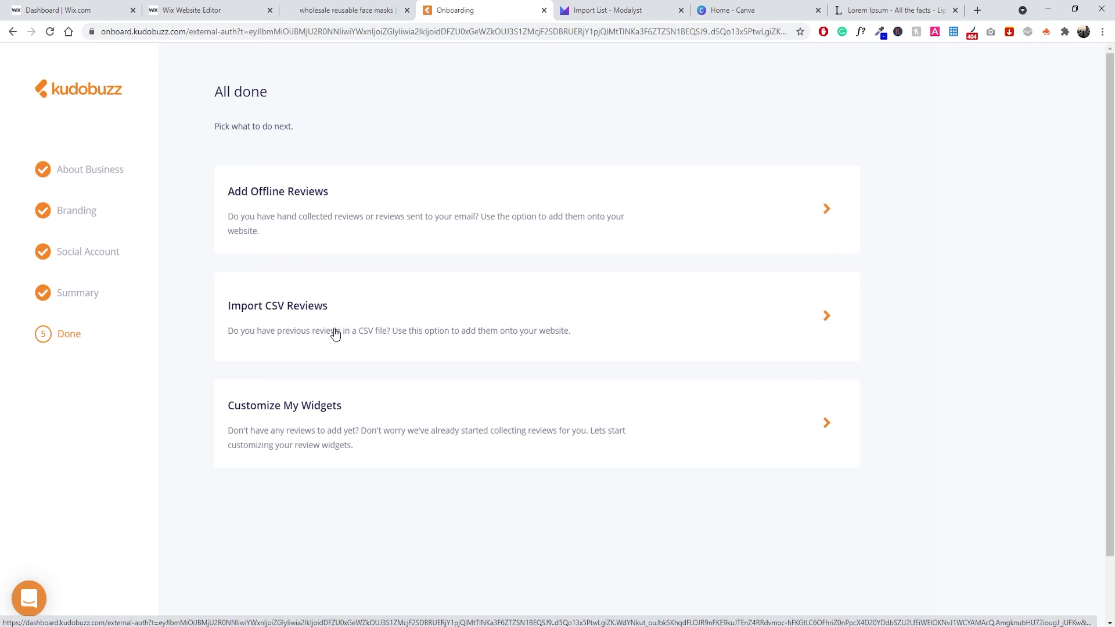
{"action": "left_click", "coordinate": [340, 425]}
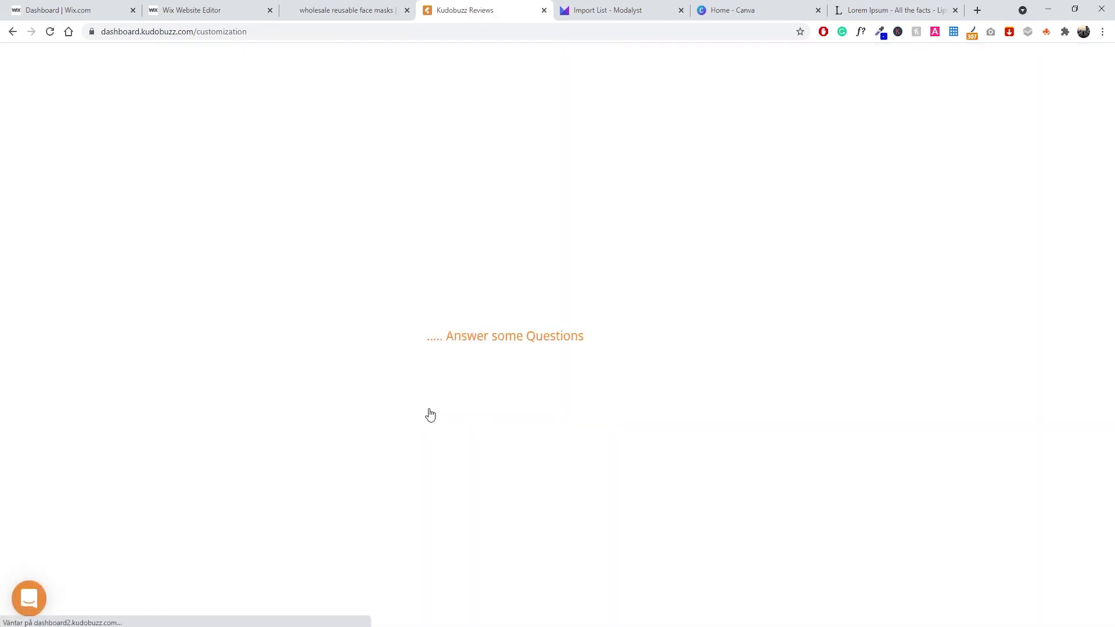
Review the Kudobuzz style settings and compare the onsite widget preview with the reviews tab on the live store.
{"action": "scroll", "coordinate": [299, 143], "scroll_direction": "down", "scroll_amount": 1}
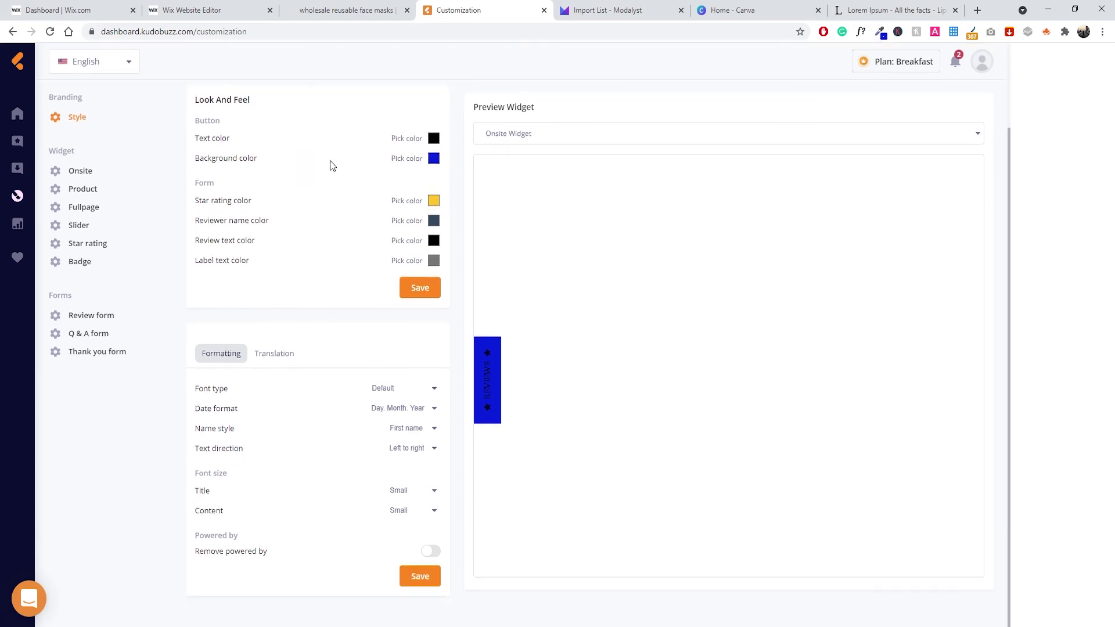
{"action": "scroll", "coordinate": [363, 247], "scroll_direction": "up", "scroll_amount": 2}
{"action": "scroll", "coordinate": [476, 317], "scroll_direction": "down", "scroll_amount": 2}
{"action": "left_click", "coordinate": [348, 10]}
{"action": "scroll", "coordinate": [318, 211], "scroll_direction": "up", "scroll_amount": 4}
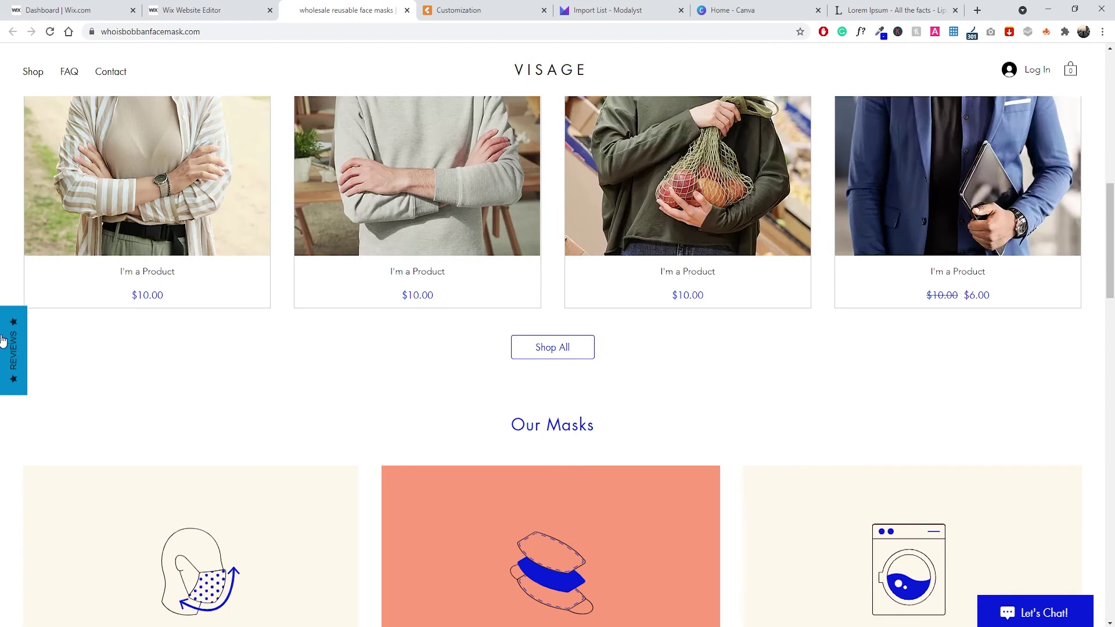
{"action": "left_click", "coordinate": [445, 11]}
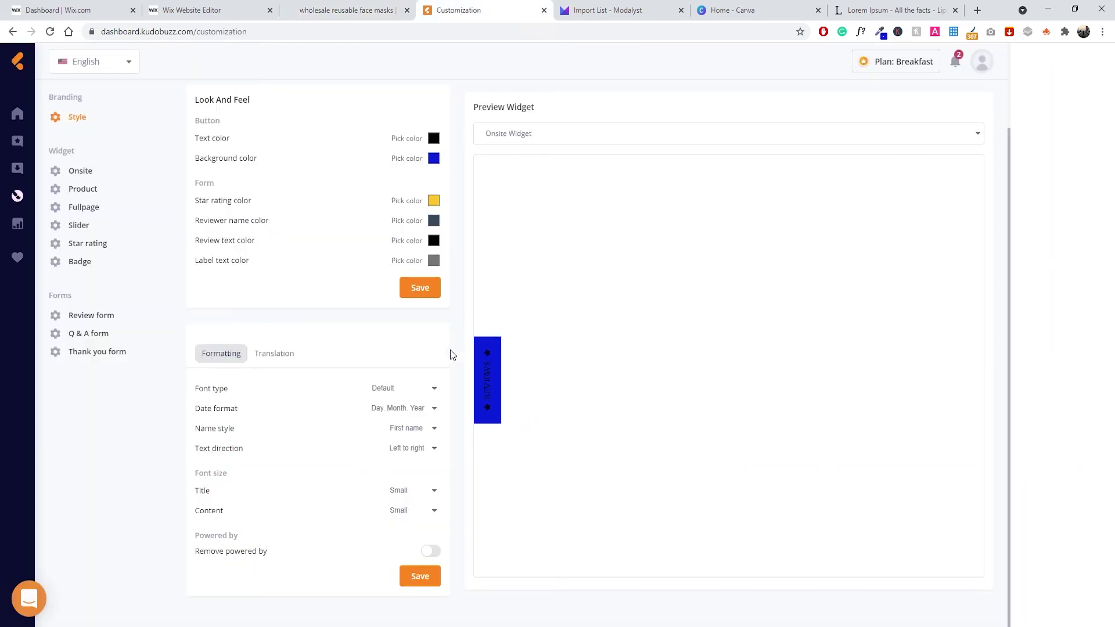
{"action": "scroll", "coordinate": [440, 391], "scroll_direction": "up", "scroll_amount": 1}
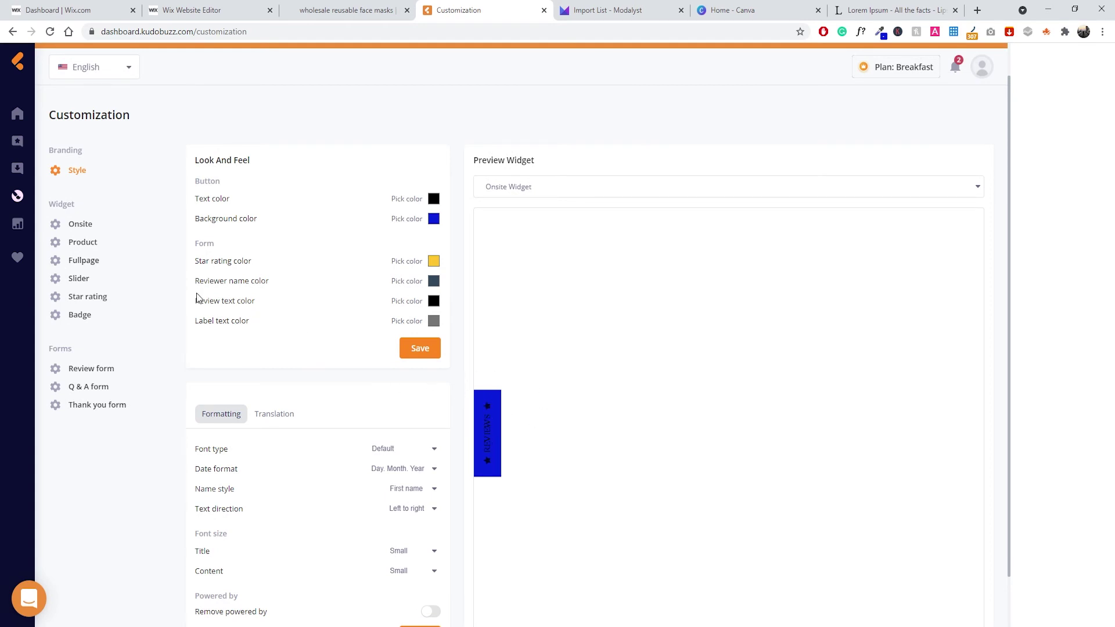
Turn off business reviews, product reviews, Show on desktop and Show on mobile for the onsite widget, save, and check the live store.
{"action": "left_click", "coordinate": [79, 229]}
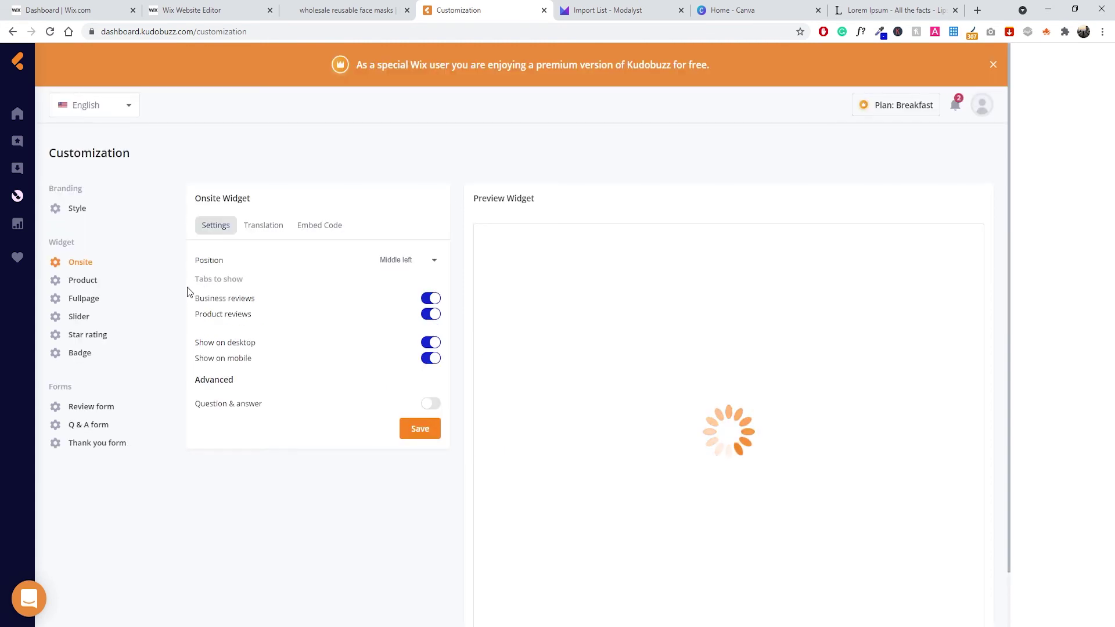
{"action": "left_click", "coordinate": [431, 298]}
{"action": "left_click", "coordinate": [431, 313]}
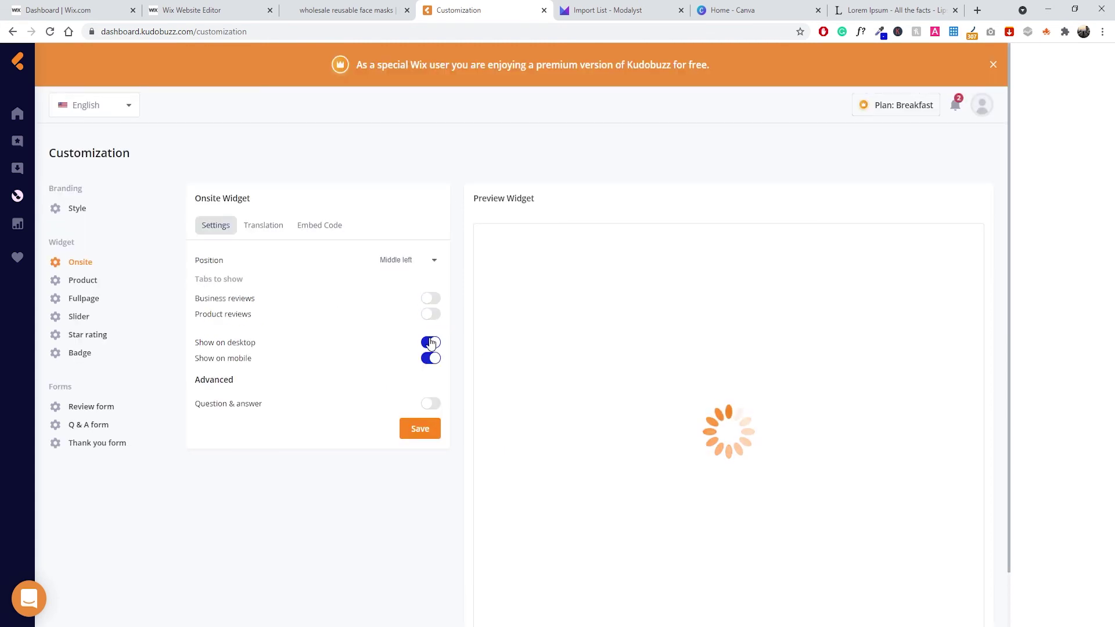
{"action": "left_click", "coordinate": [431, 342]}
{"action": "left_click", "coordinate": [431, 358]}
{"action": "left_click", "coordinate": [421, 430]}
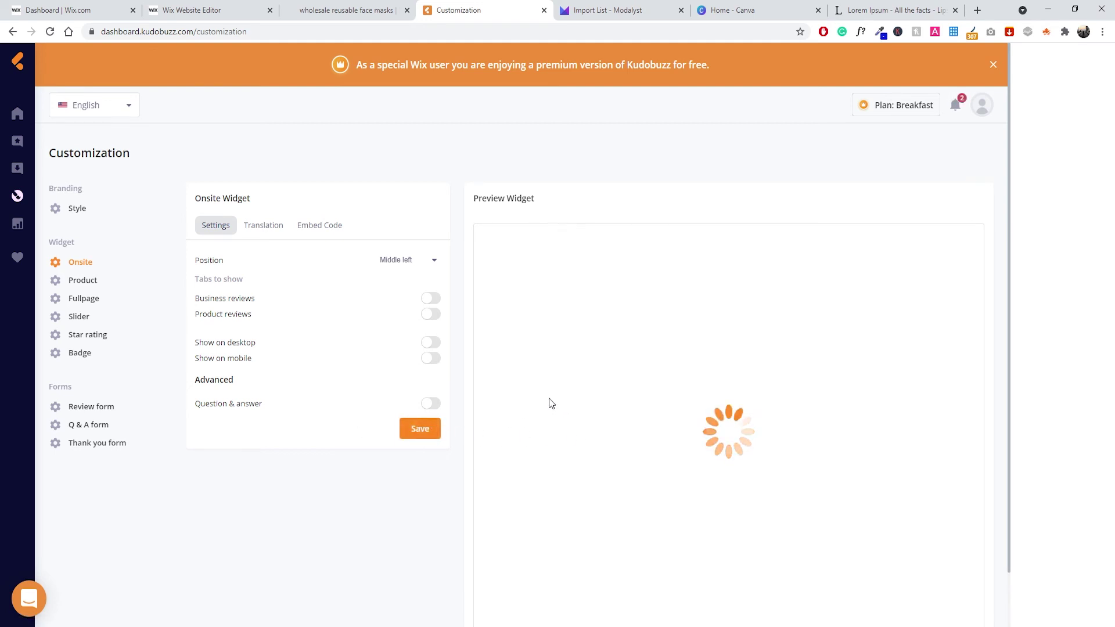
{"action": "left_click", "coordinate": [351, 18]}
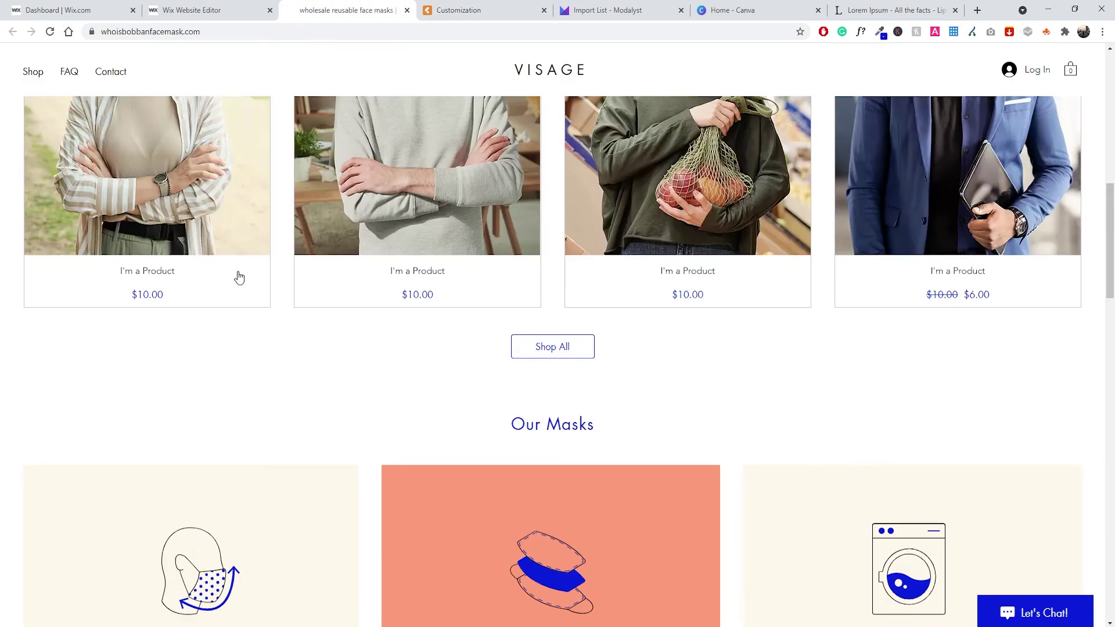
{"action": "left_click", "coordinate": [452, 10]}
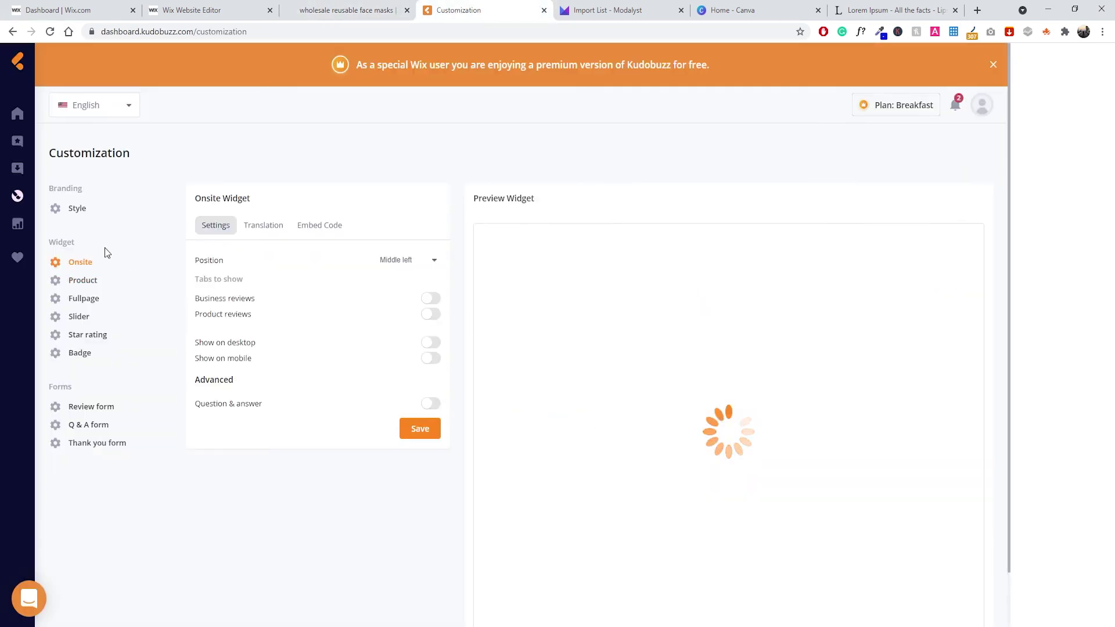
Return to the branding style settings and preview the Product Widget.
{"action": "left_click", "coordinate": [78, 210]}
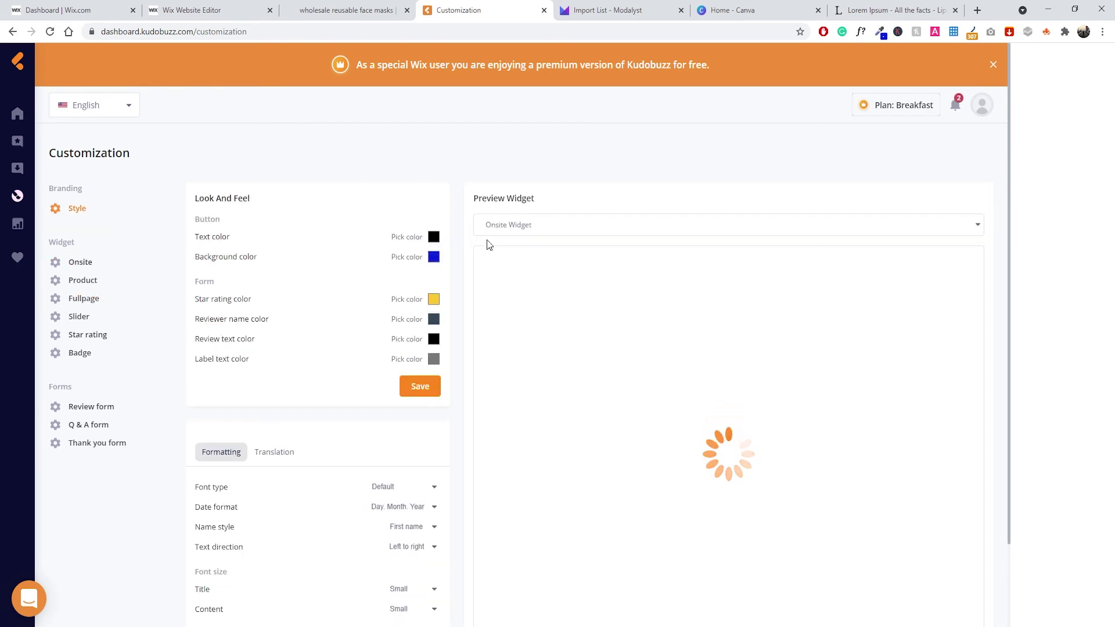
{"action": "left_click", "coordinate": [525, 226]}
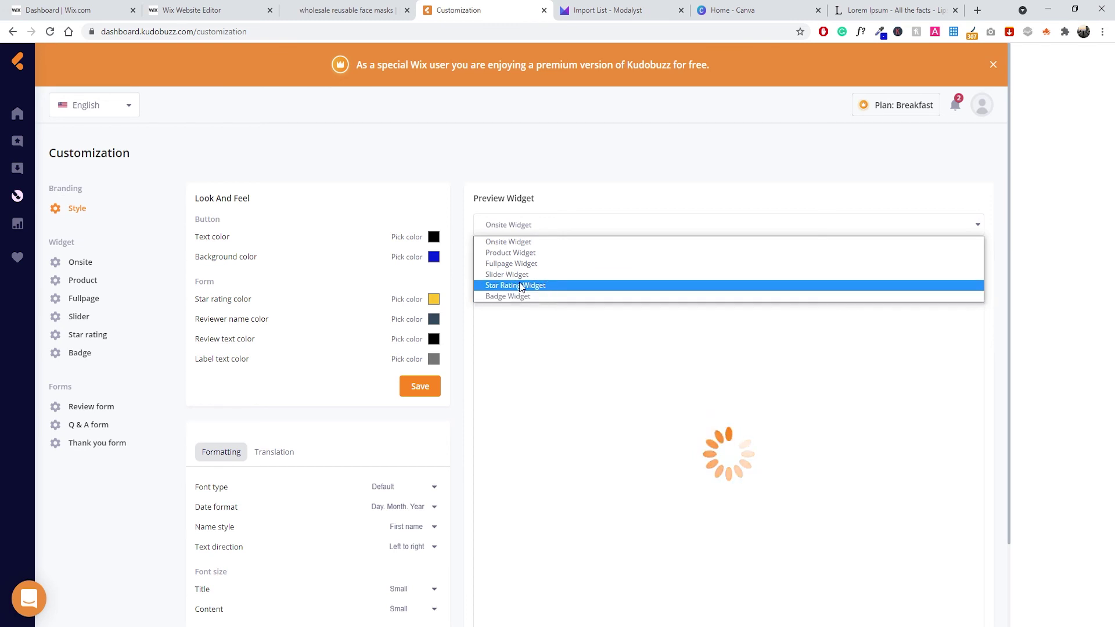
{"action": "left_click", "coordinate": [535, 253]}
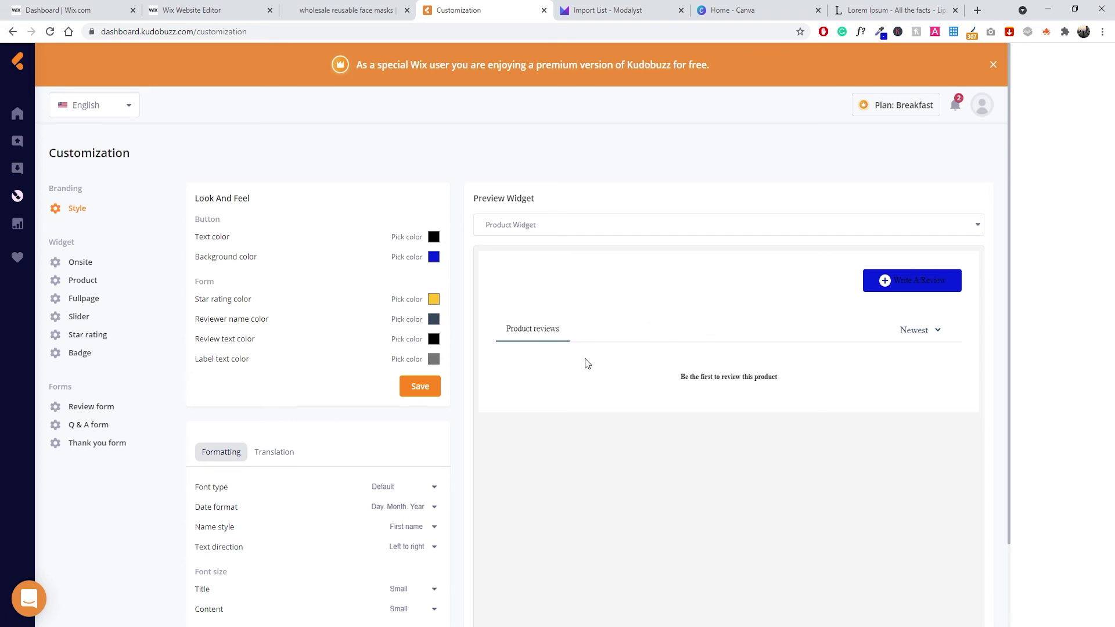
{"action": "scroll", "coordinate": [581, 343], "scroll_direction": "down", "scroll_amount": 2}
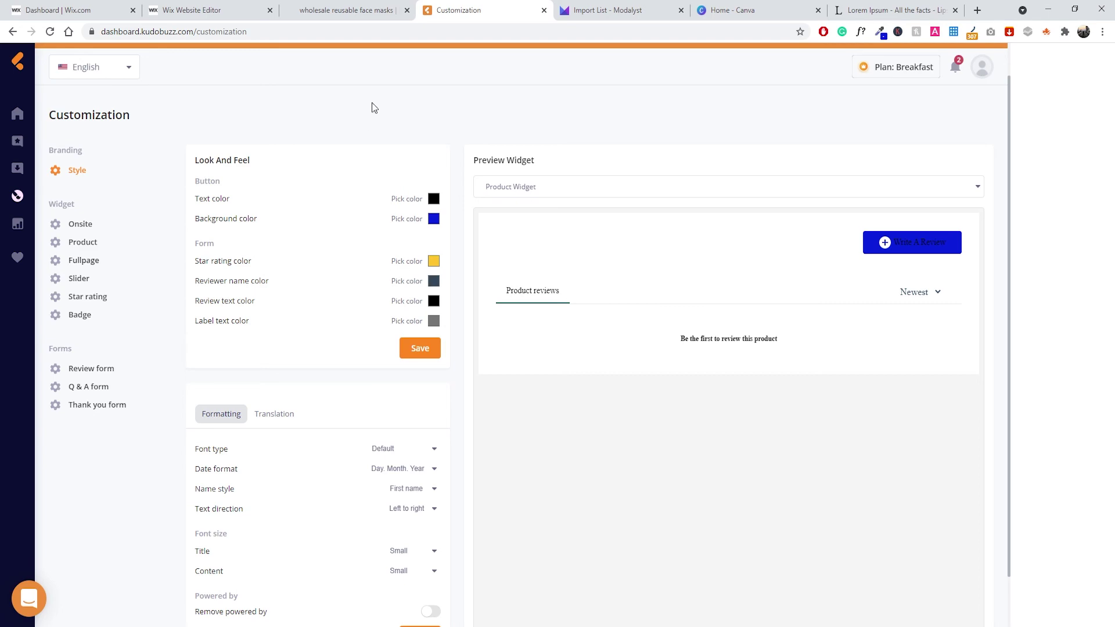
Switch to the live store and open its Shop page.
{"action": "left_click", "coordinate": [359, 9]}
{"action": "scroll", "coordinate": [369, 261], "scroll_direction": "up", "scroll_amount": 9}
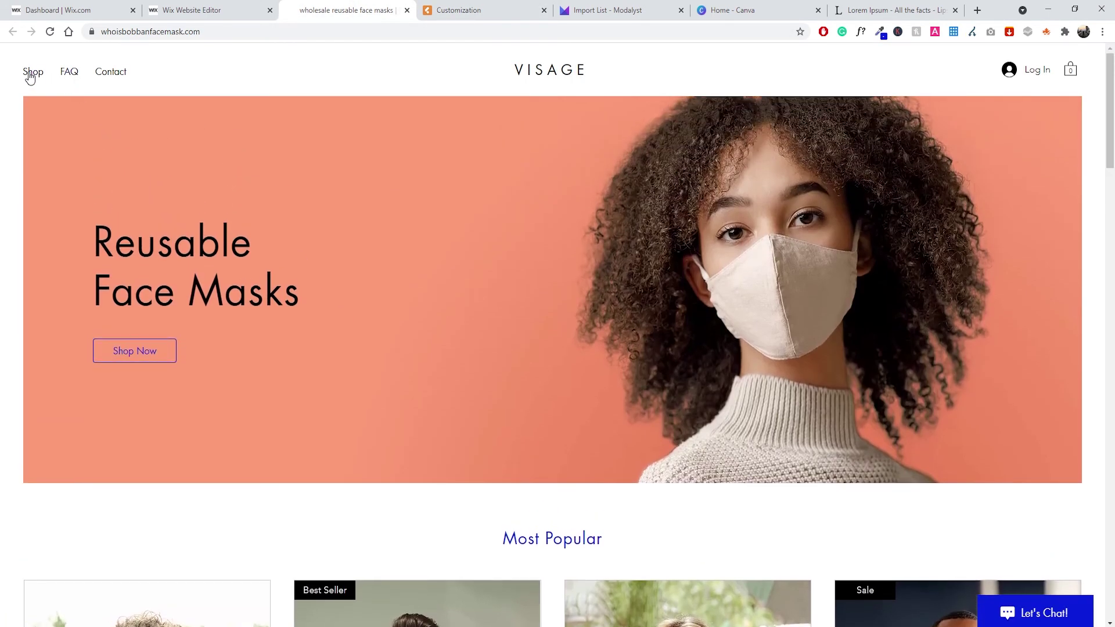
{"action": "left_click", "coordinate": [33, 71]}
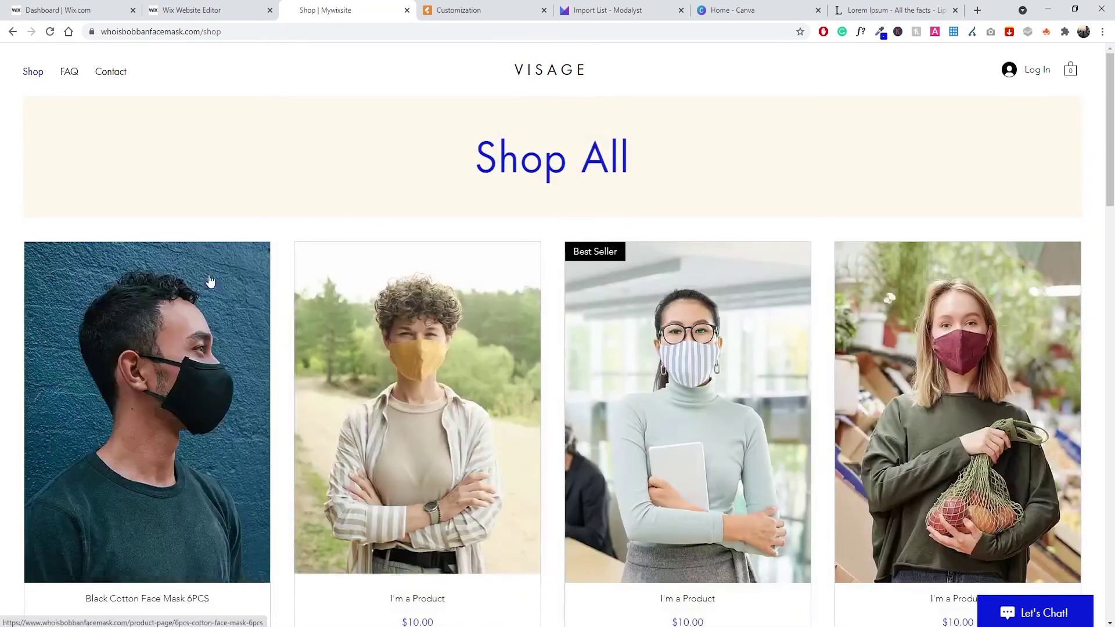
Open the Black Cotton Face Mask 6PCS product page and examine its product reviews section and Write A Review button.
{"action": "left_click", "coordinate": [172, 318]}
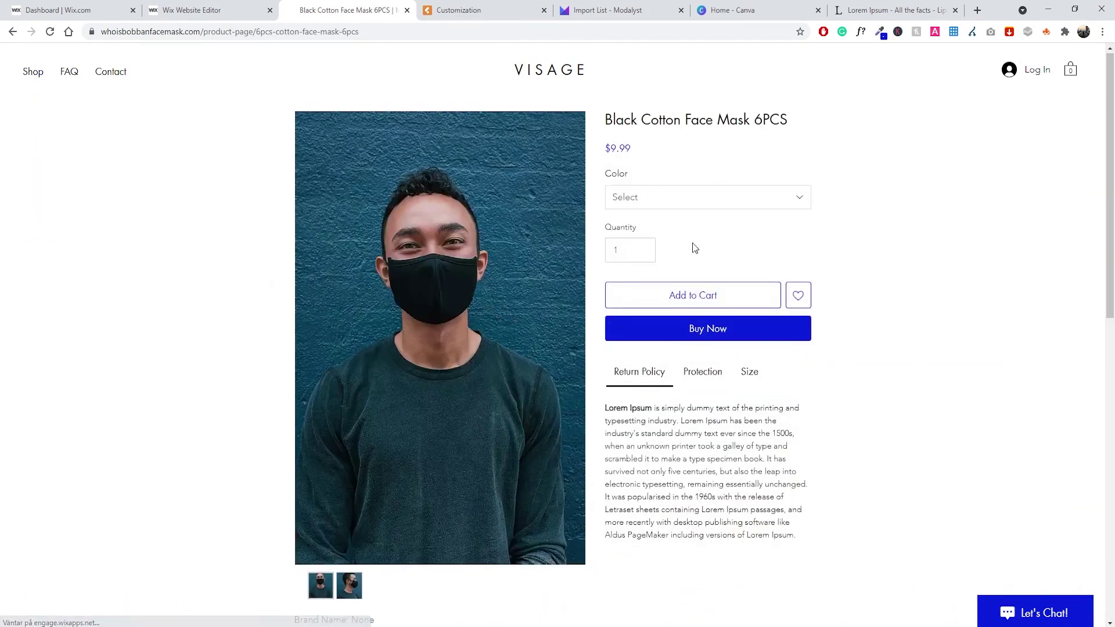
{"action": "scroll", "coordinate": [691, 250], "scroll_direction": "down", "scroll_amount": 5}
{"action": "scroll", "coordinate": [686, 267], "scroll_direction": "down", "scroll_amount": 5}
{"action": "scroll", "coordinate": [682, 259], "scroll_direction": "up", "scroll_amount": 3}
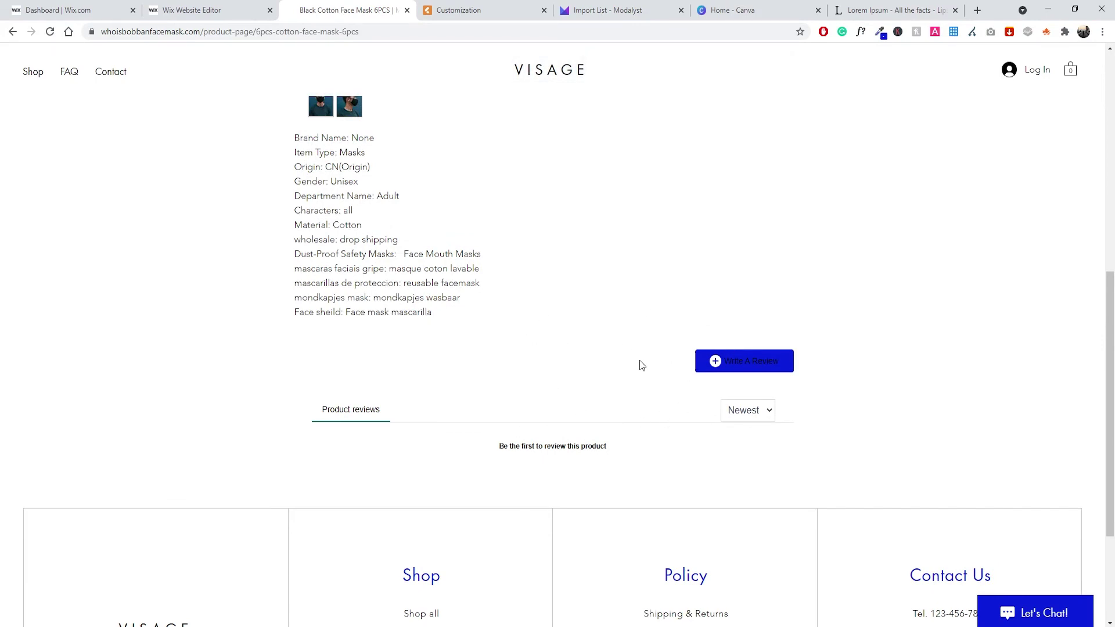
{"action": "scroll", "coordinate": [640, 360], "scroll_direction": "up", "scroll_amount": 4}
Switch to the Kudobuzz customization page, set the button text color to white and save the look and feel.
{"action": "left_click", "coordinate": [487, 10]}
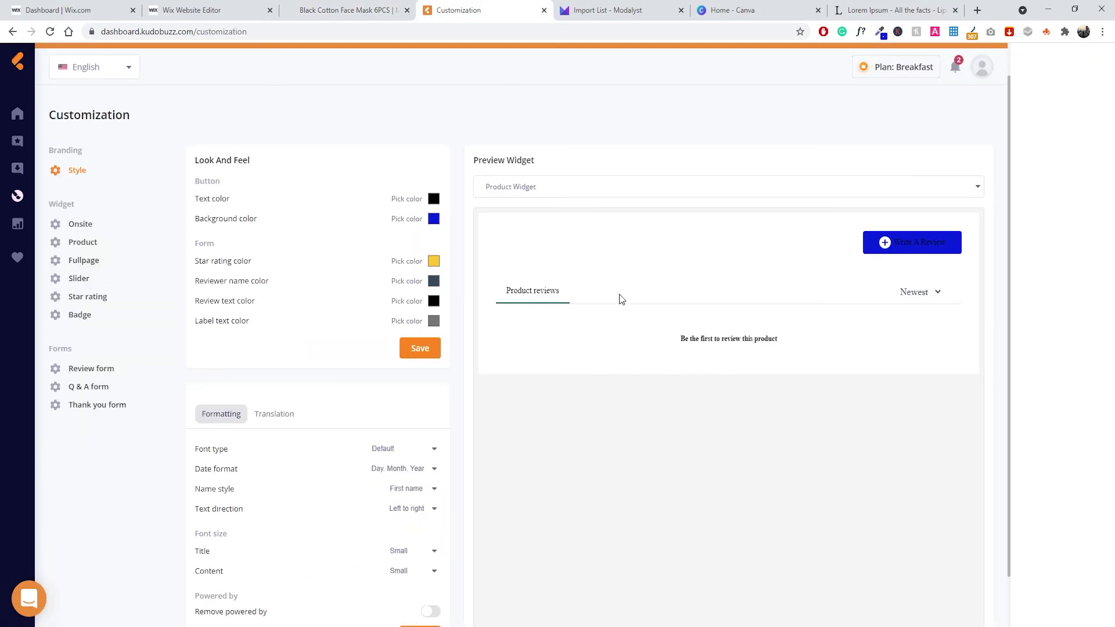
{"action": "left_click", "coordinate": [434, 198]}
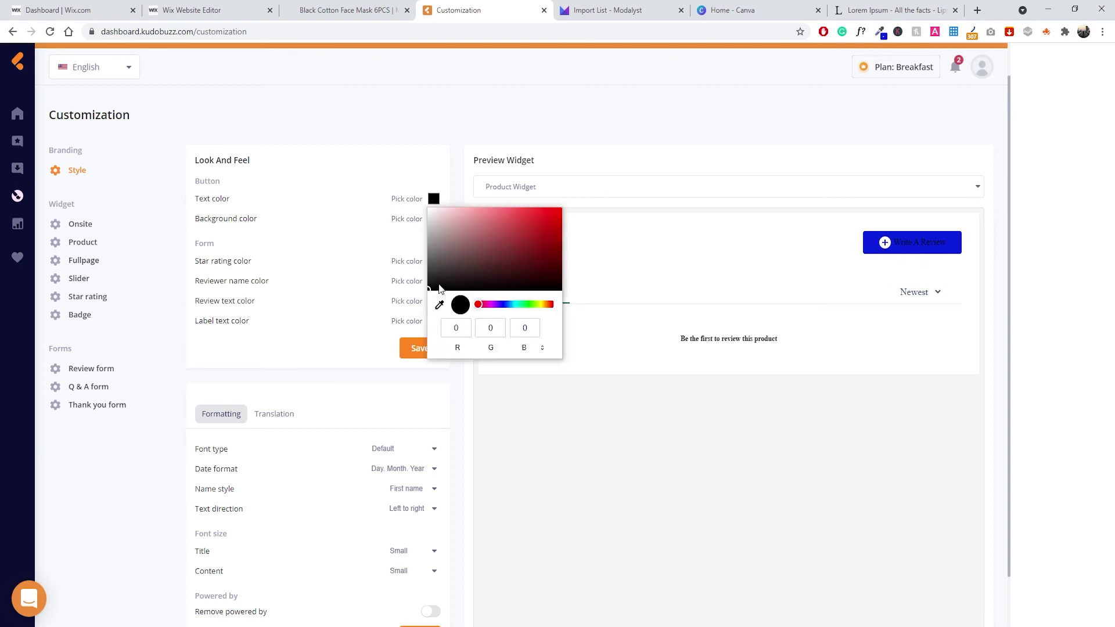
{"action": "left_click_drag", "start_coordinate": [439, 285], "coordinate": [392, 192]}
{"action": "left_click", "coordinate": [376, 194]}
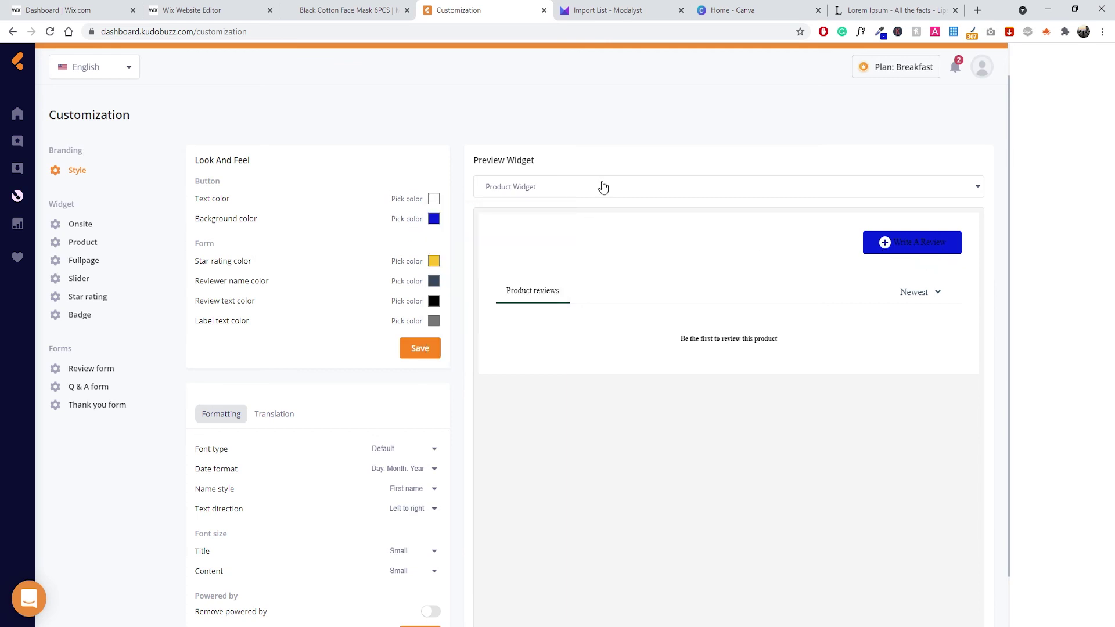
{"action": "left_click", "coordinate": [430, 349]}
Switch to the live product page, reload it and check the text color of the Write A Review button.
{"action": "left_click", "coordinate": [347, 9]}
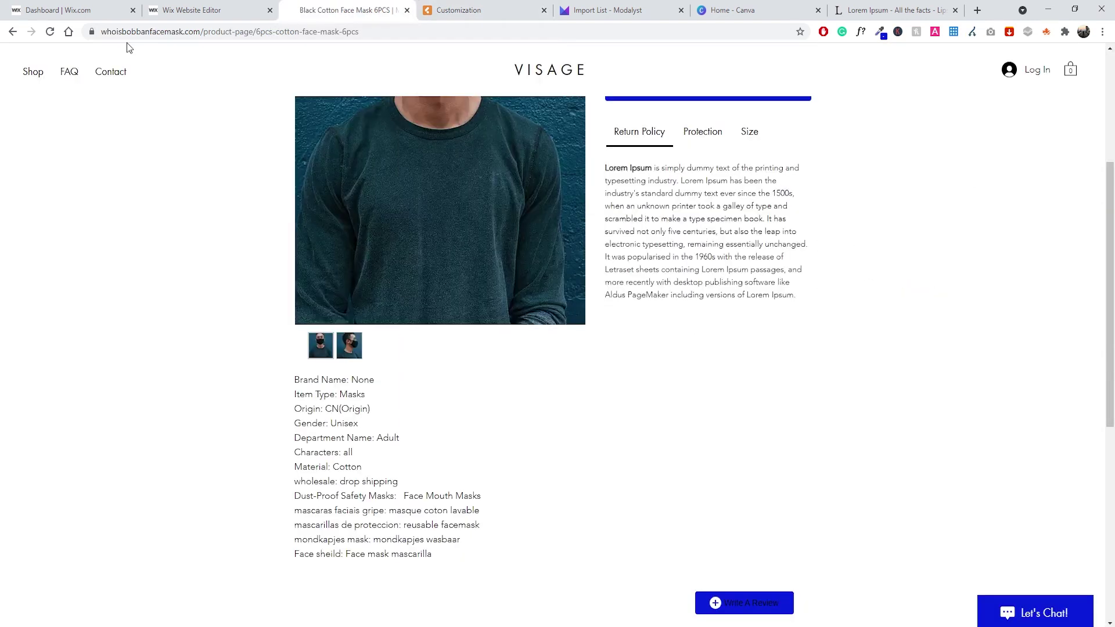
{"action": "left_click", "coordinate": [49, 32]}
{"action": "scroll", "coordinate": [674, 418], "scroll_direction": "down", "scroll_amount": 3}
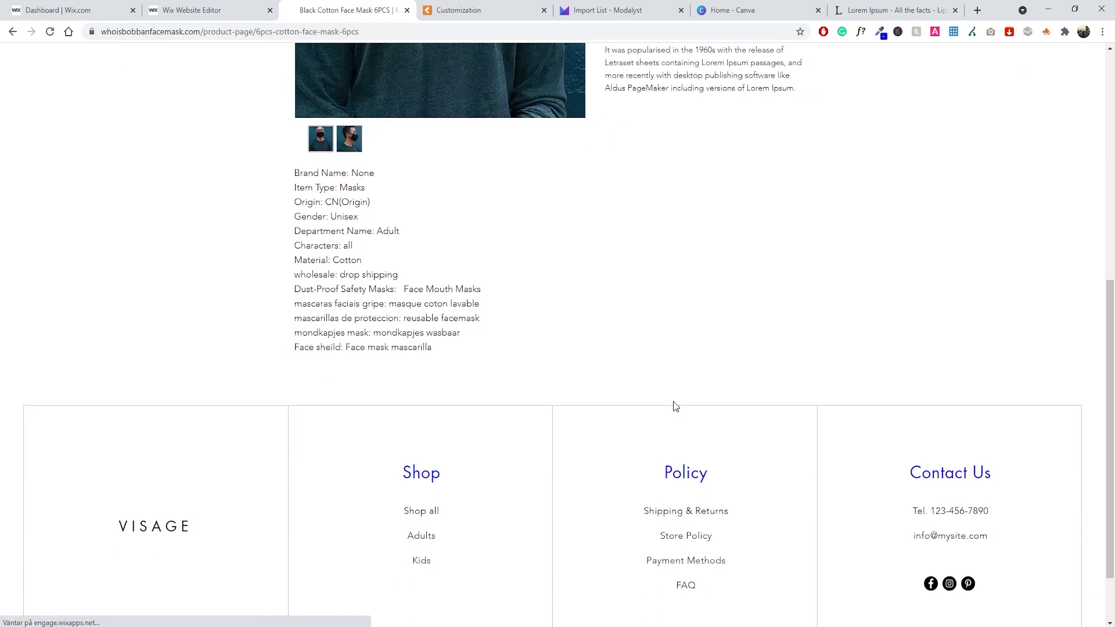
{"action": "scroll", "coordinate": [673, 405], "scroll_direction": "up", "scroll_amount": 3}
{"action": "scroll", "coordinate": [676, 413], "scroll_direction": "down", "scroll_amount": 2}
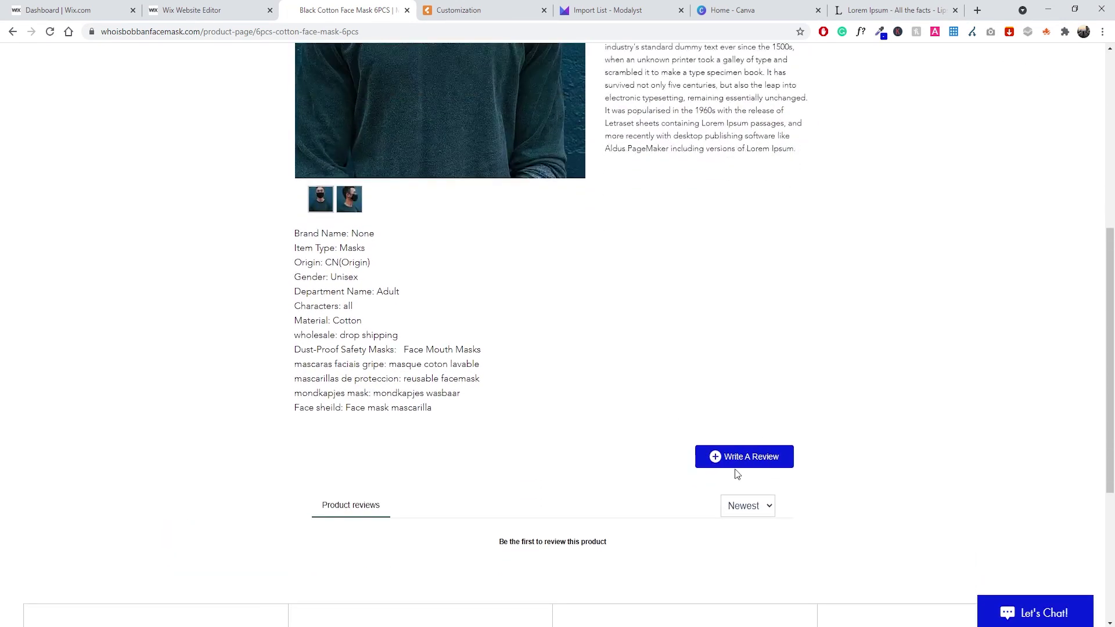
{"action": "scroll", "coordinate": [744, 406], "scroll_direction": "down", "scroll_amount": 2}
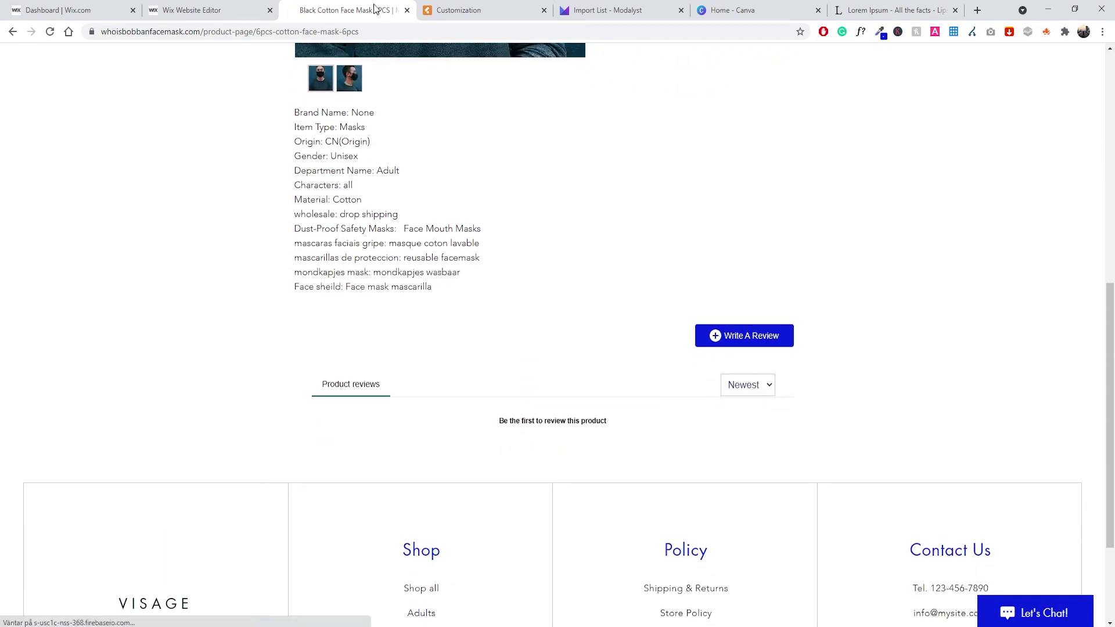
Return to the Kudobuzz style settings and review the star rating color setting and the available font types.
{"action": "left_click", "coordinate": [457, 10]}
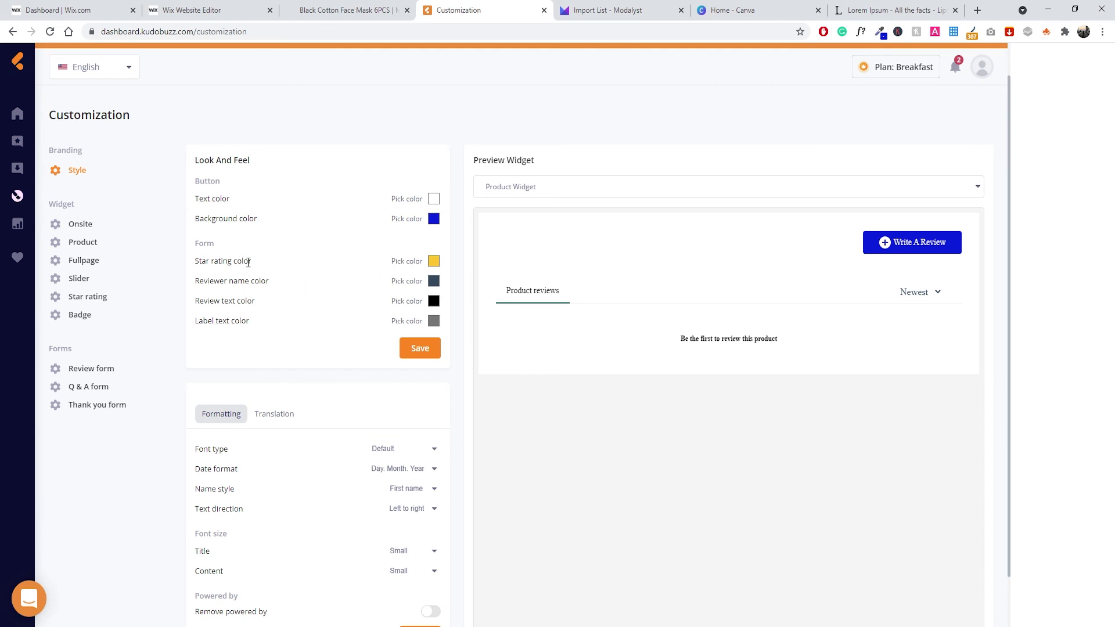
{"action": "left_click_drag", "start_coordinate": [199, 261], "coordinate": [276, 260]}
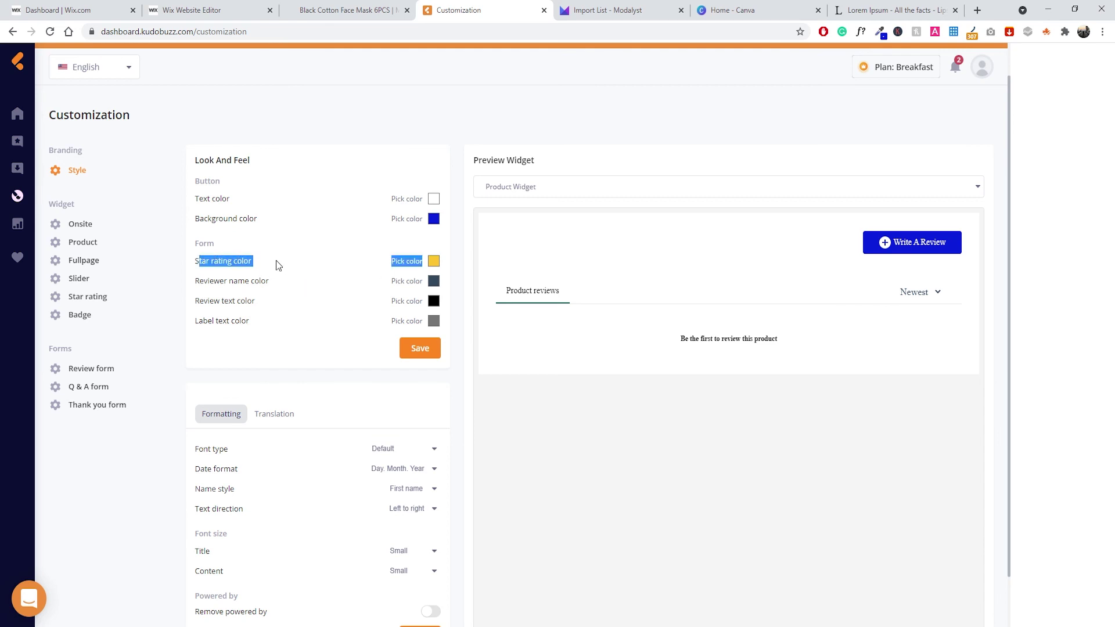
{"action": "left_click", "coordinate": [276, 261]}
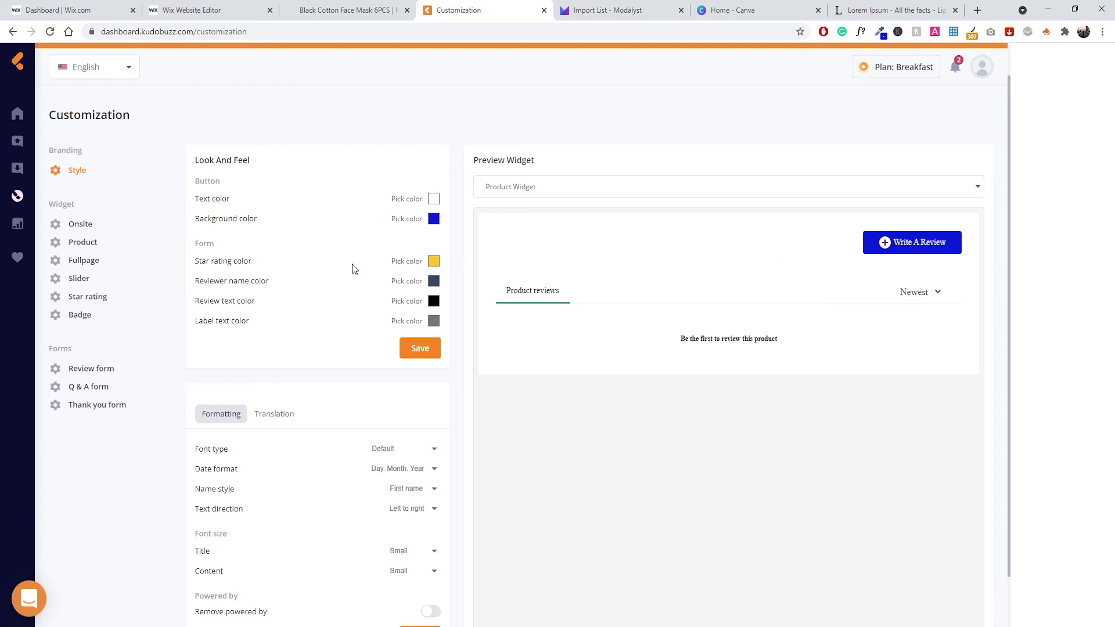
{"action": "scroll", "coordinate": [375, 271], "scroll_direction": "down", "scroll_amount": 1}
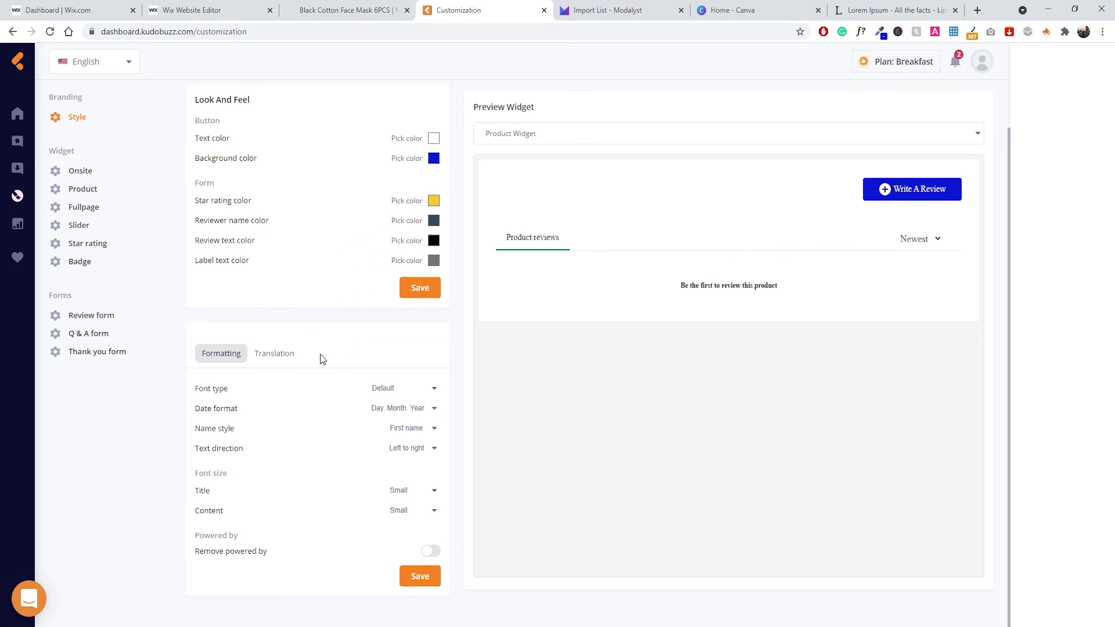
{"action": "left_click", "coordinate": [395, 389]}
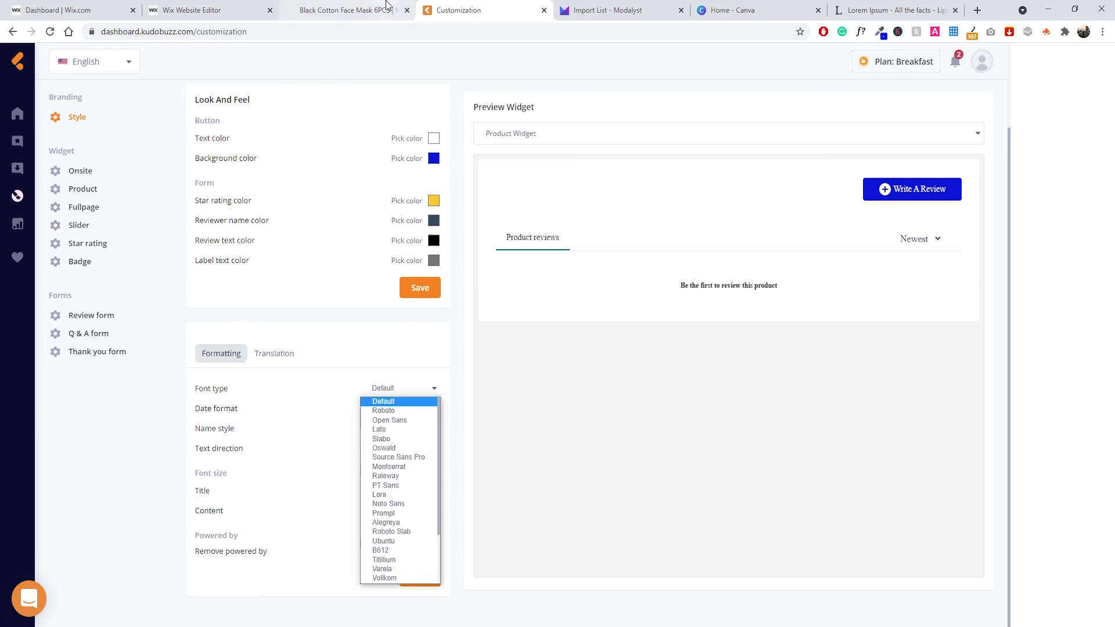
Inspect the fonts on the live product page with WhatFont, including the product title, and exit the inspector.
{"action": "left_click", "coordinate": [348, 10]}
{"action": "left_click", "coordinate": [860, 32]}
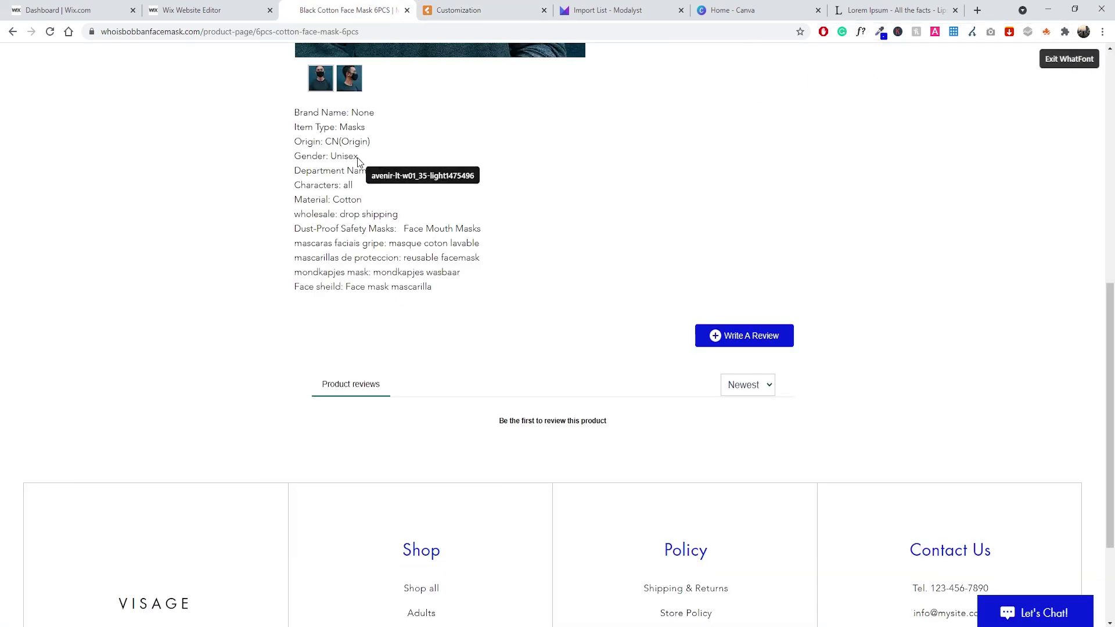
{"action": "scroll", "coordinate": [395, 165], "scroll_direction": "up", "scroll_amount": 5}
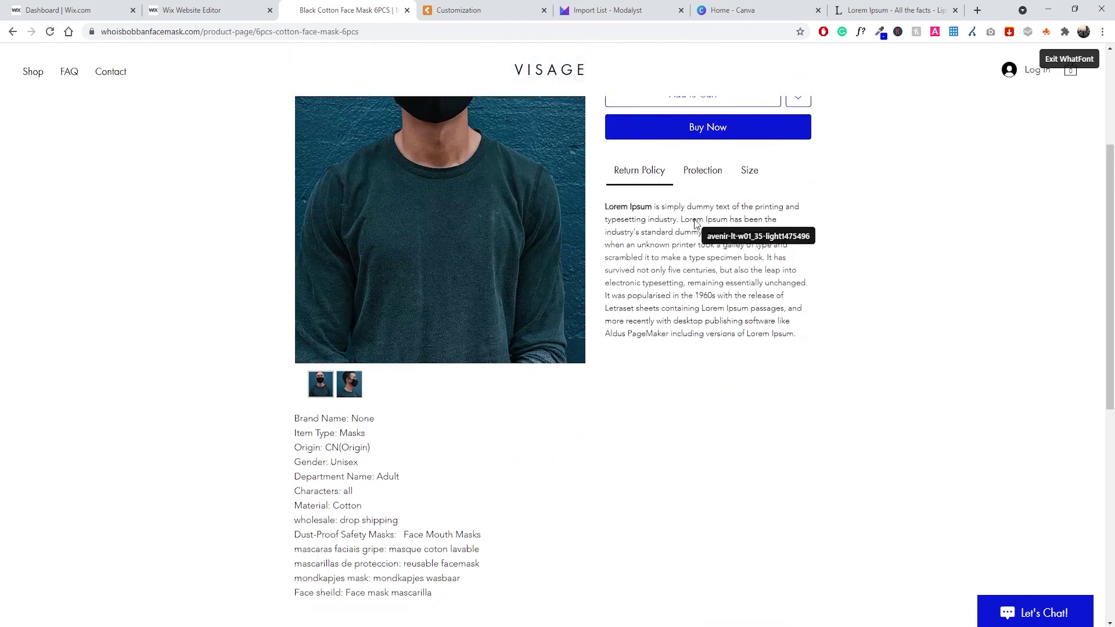
{"action": "scroll", "coordinate": [697, 197], "scroll_direction": "up", "scroll_amount": 4}
{"action": "left_click", "coordinate": [665, 124]}
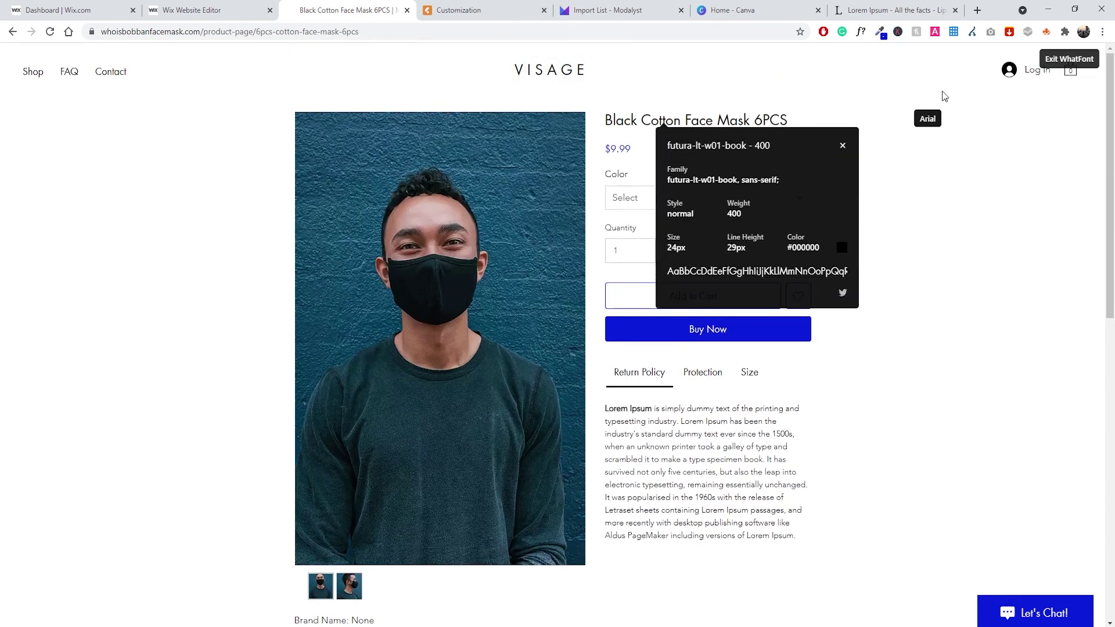
{"action": "left_click", "coordinate": [1069, 58]}
Switch to the Wix Editor and look up the product name's font in the Product Page design settings for product details.
{"action": "left_click", "coordinate": [192, 9]}
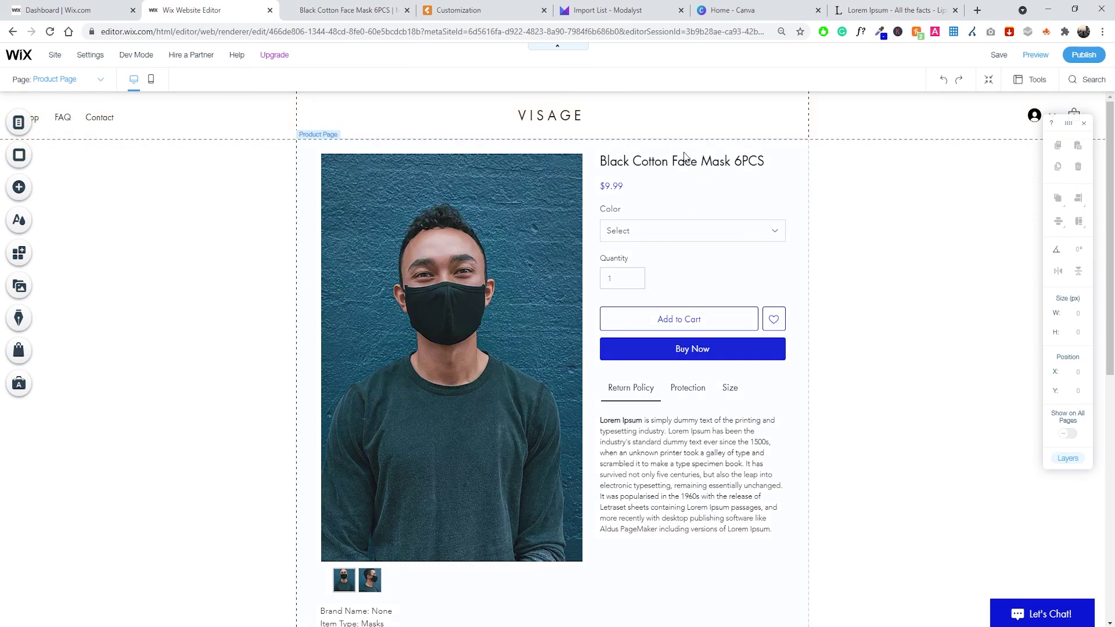
{"action": "left_click", "coordinate": [684, 156]}
{"action": "left_click", "coordinate": [744, 127]}
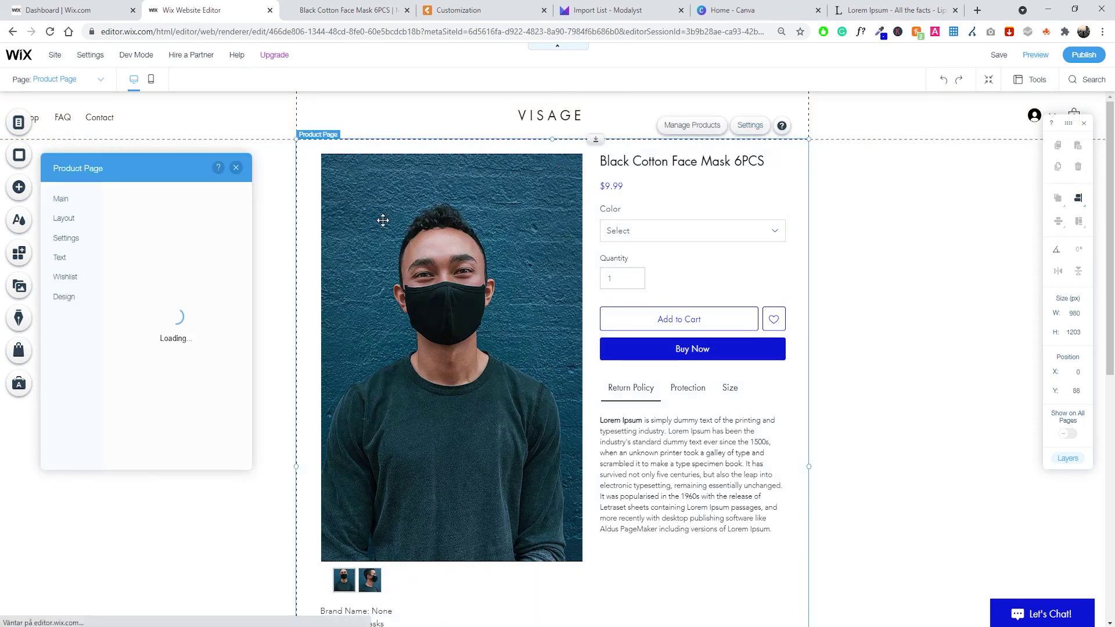
{"action": "left_click", "coordinate": [63, 260]}
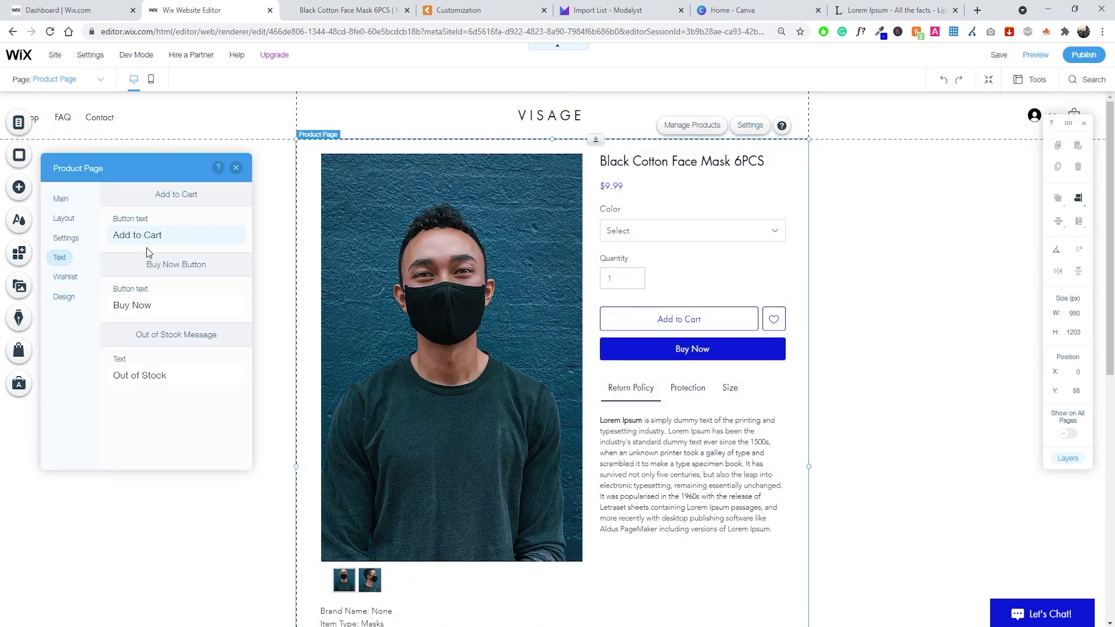
{"action": "left_click", "coordinate": [63, 296]}
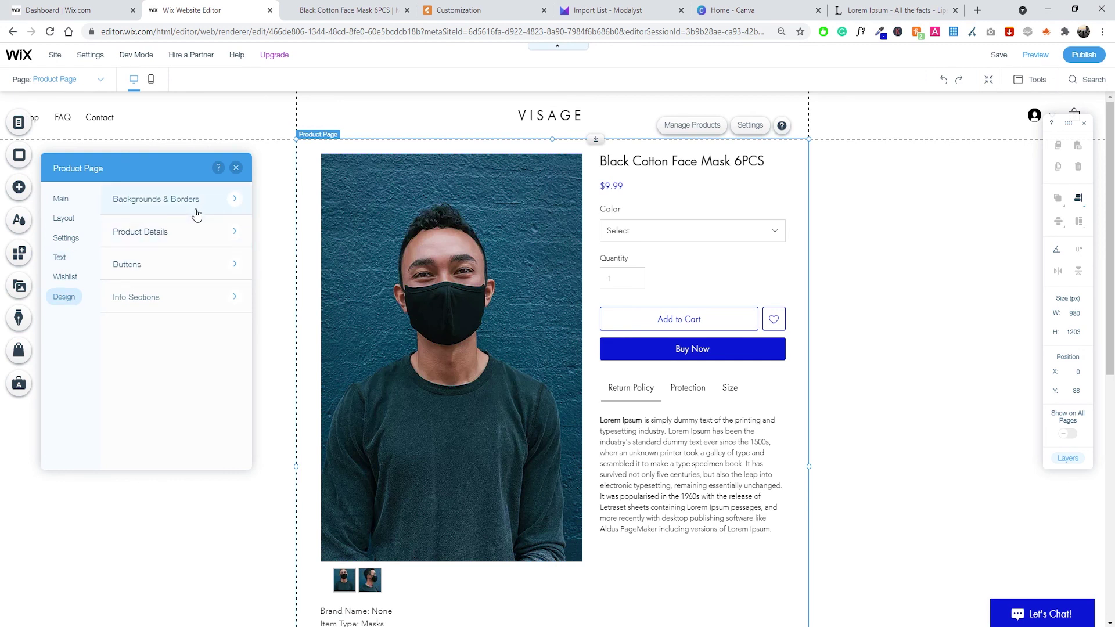
{"action": "left_click", "coordinate": [169, 239]}
{"action": "scroll", "coordinate": [193, 318], "scroll_direction": "down", "scroll_amount": 1}
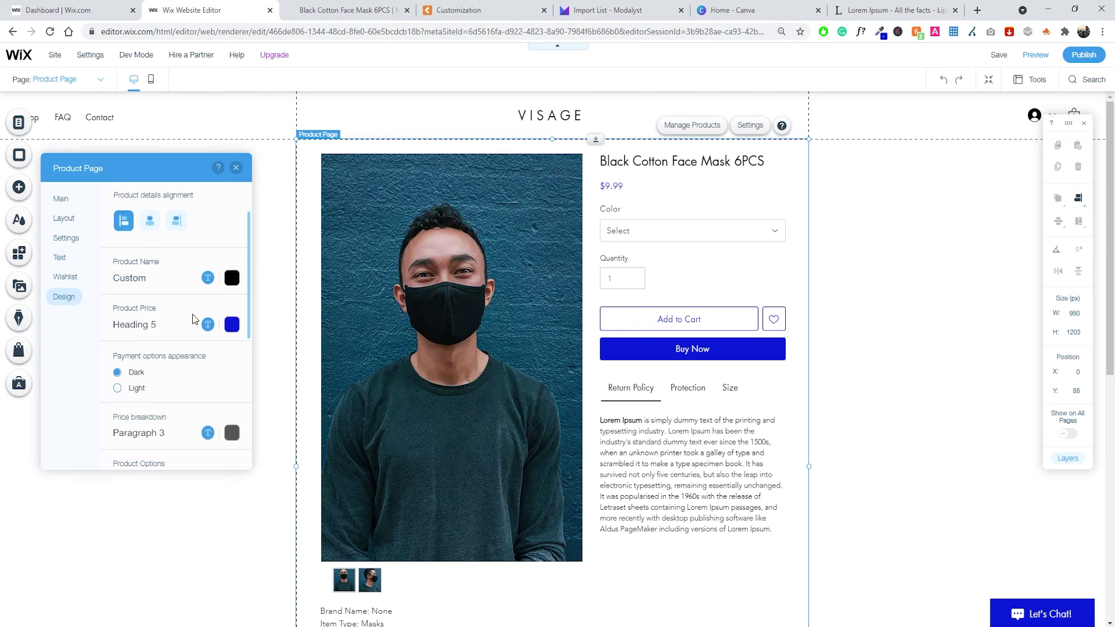
{"action": "left_click", "coordinate": [208, 276]}
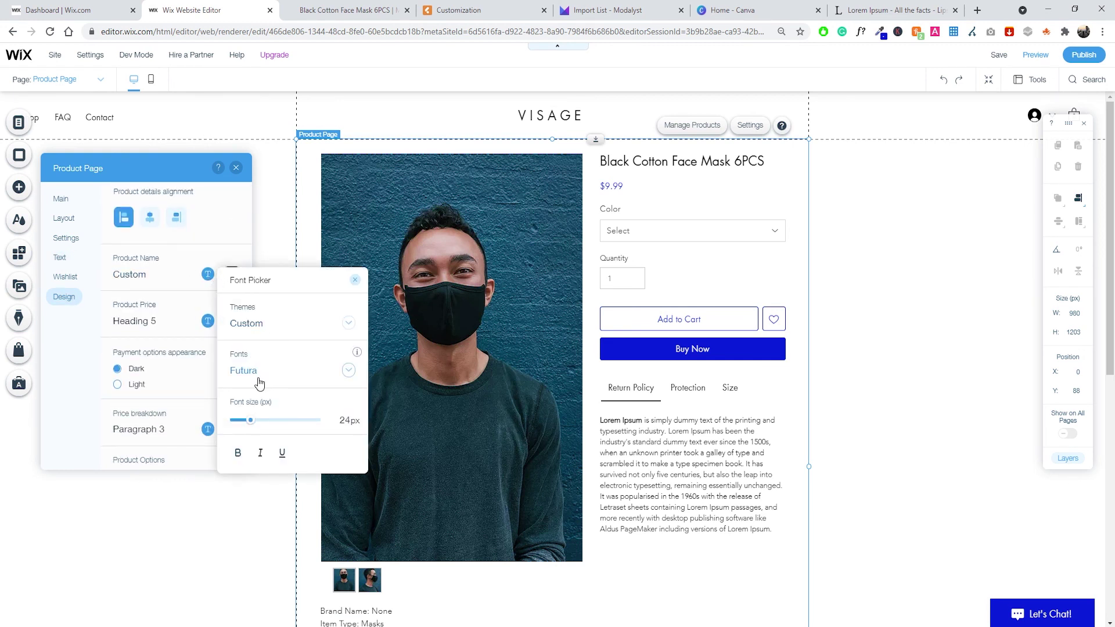
Return to the Kudobuzz customization page, set the font type to Roboto and save the formatting.
{"action": "left_click", "coordinate": [357, 11]}
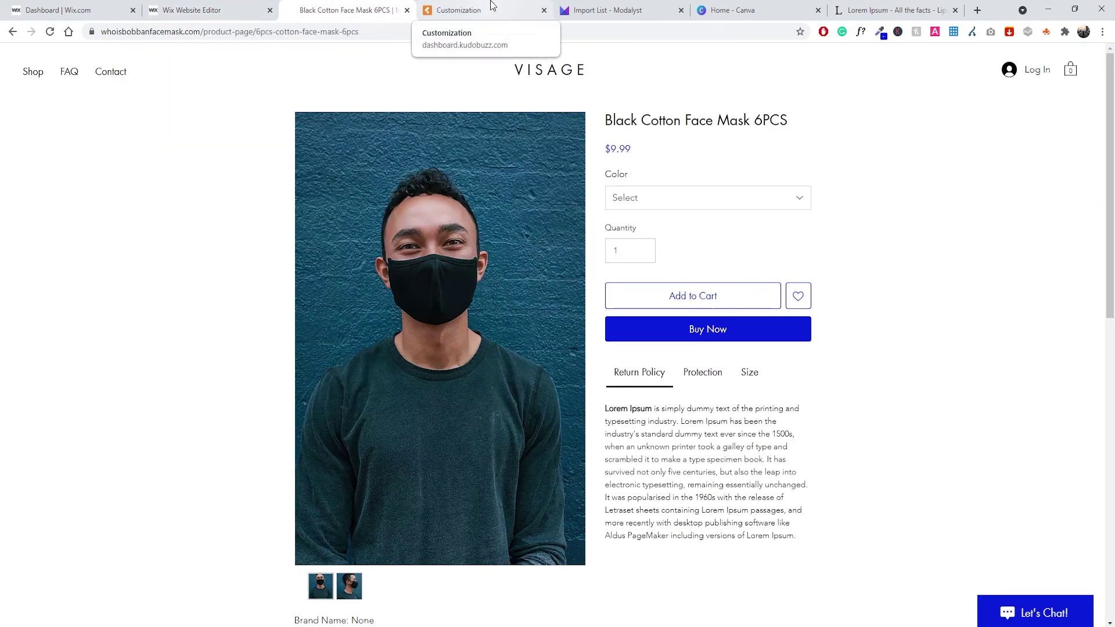
{"action": "left_click", "coordinate": [459, 10]}
{"action": "left_click", "coordinate": [400, 389]}
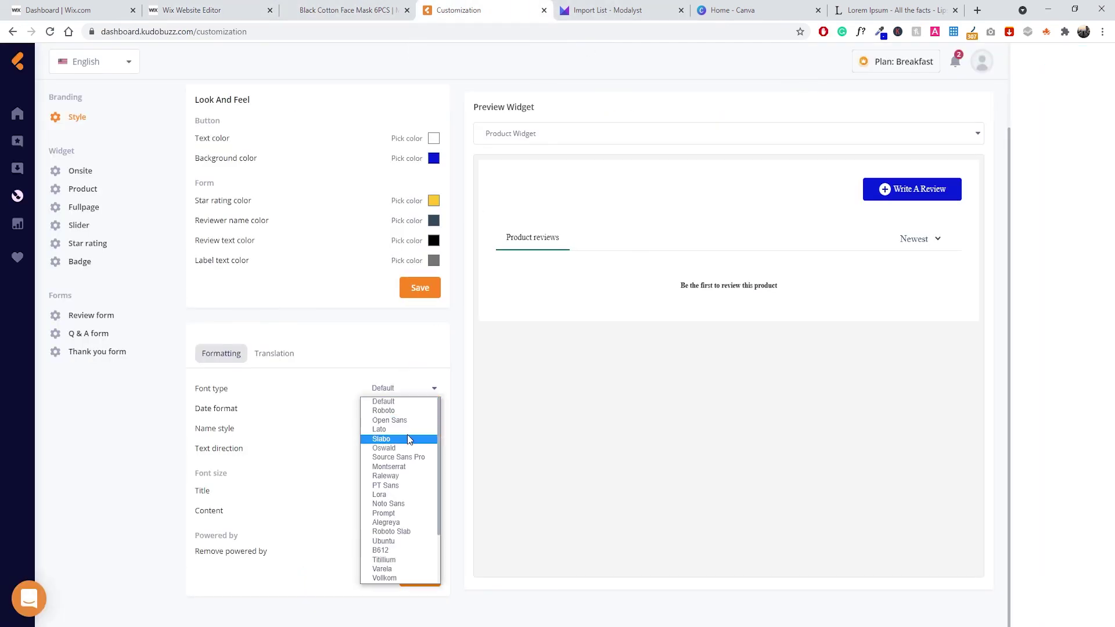
{"action": "scroll", "coordinate": [403, 482], "scroll_direction": "down", "scroll_amount": 3}
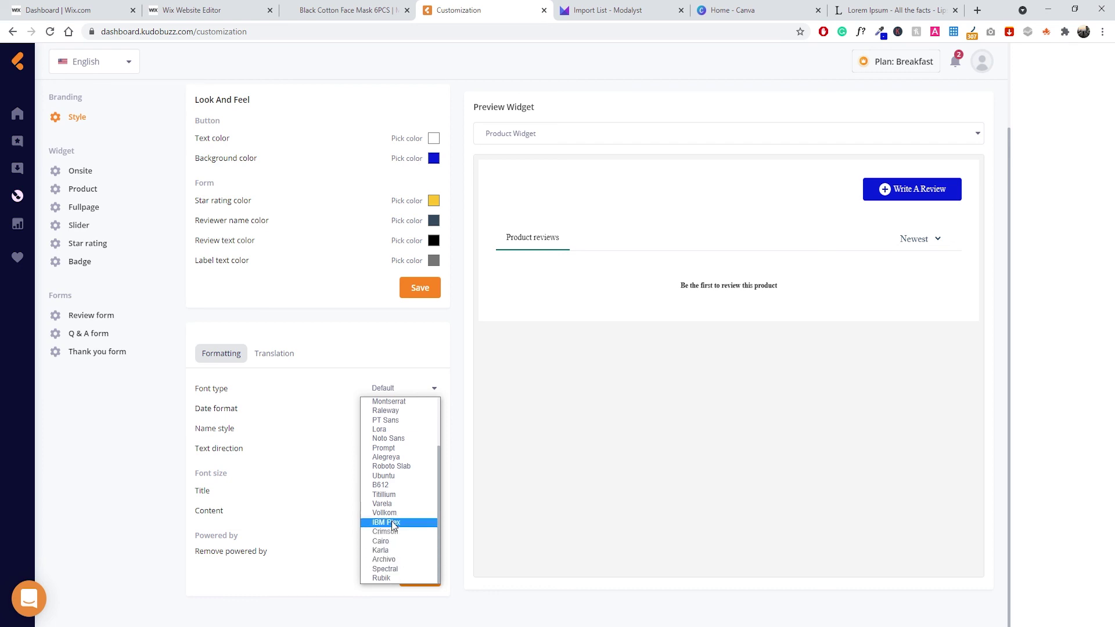
{"action": "scroll", "coordinate": [395, 503], "scroll_direction": "up", "scroll_amount": 3}
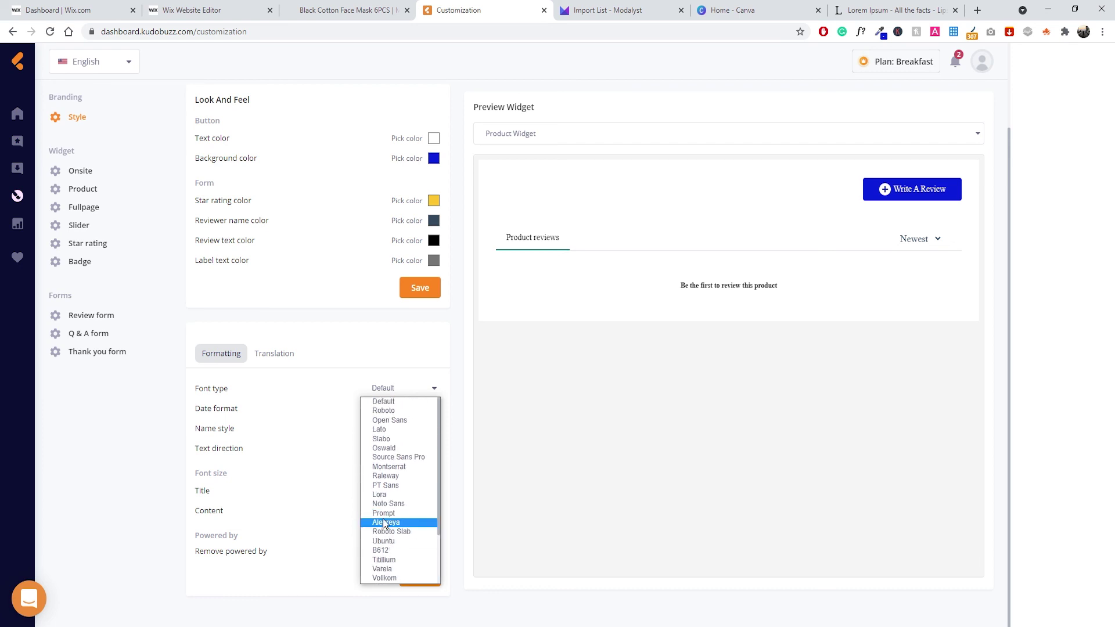
{"action": "scroll", "coordinate": [404, 534], "scroll_direction": "down", "scroll_amount": 3}
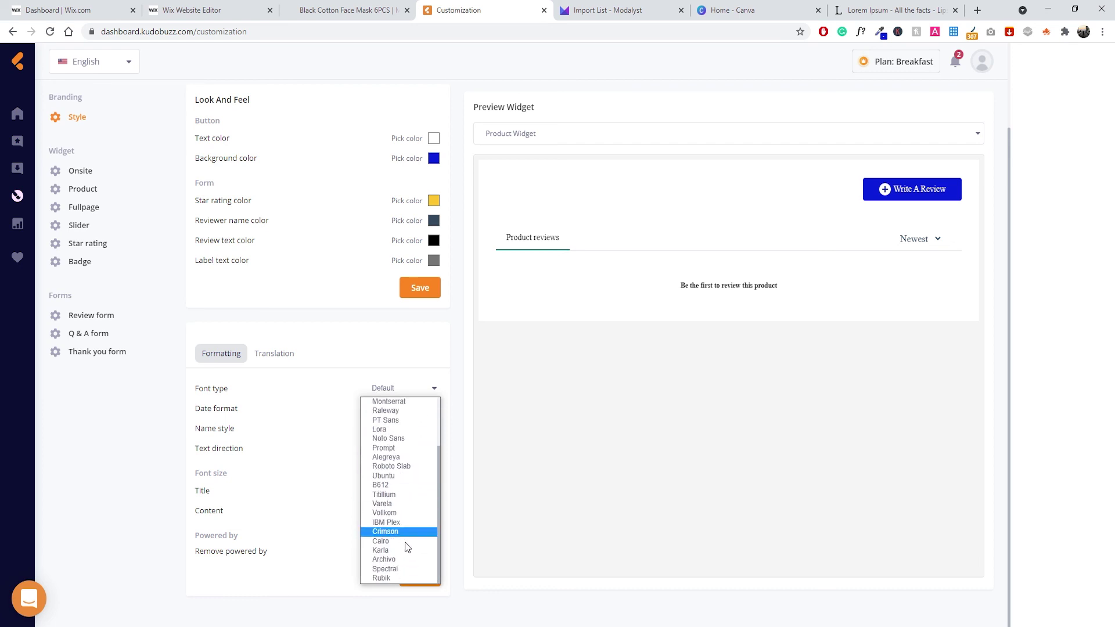
{"action": "scroll", "coordinate": [400, 521], "scroll_direction": "up", "scroll_amount": 2}
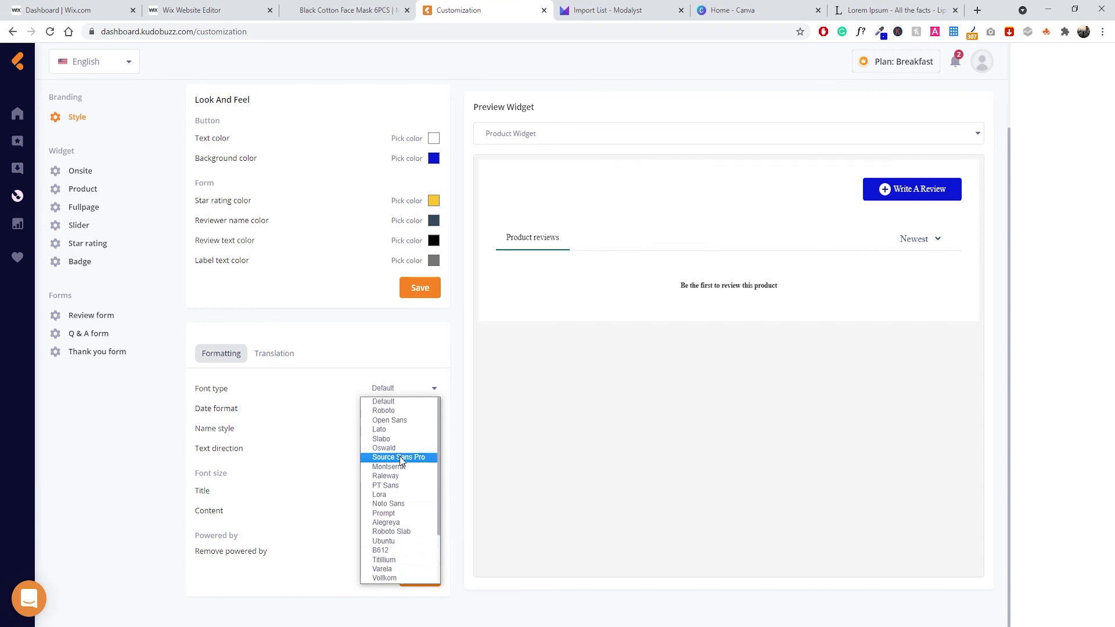
{"action": "scroll", "coordinate": [406, 479], "scroll_direction": "down", "scroll_amount": 3}
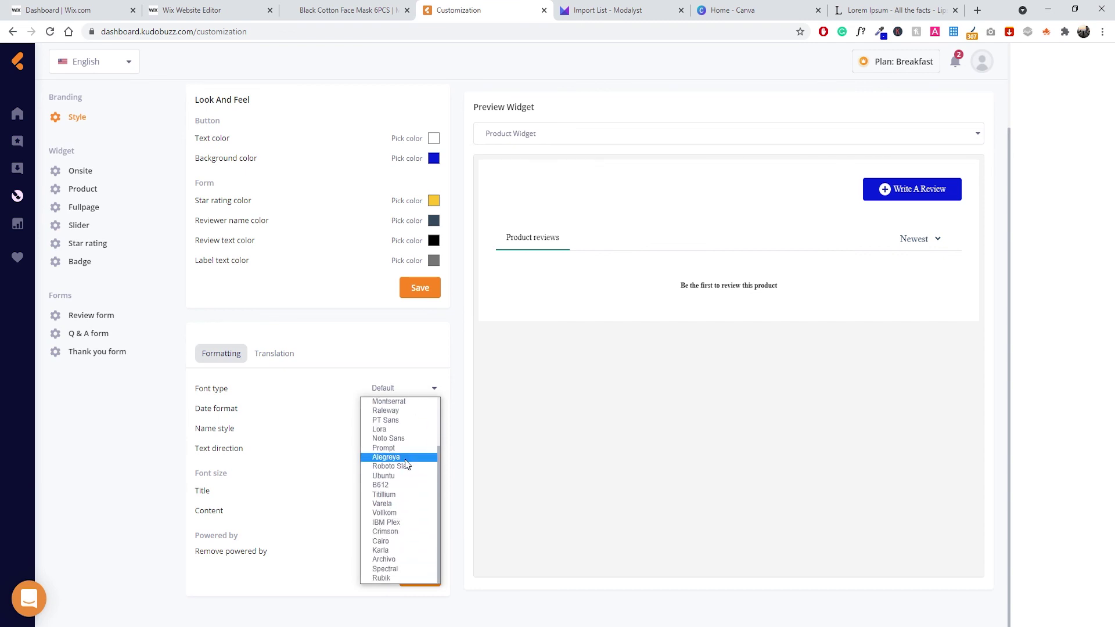
{"action": "scroll", "coordinate": [416, 451], "scroll_direction": "up", "scroll_amount": 2}
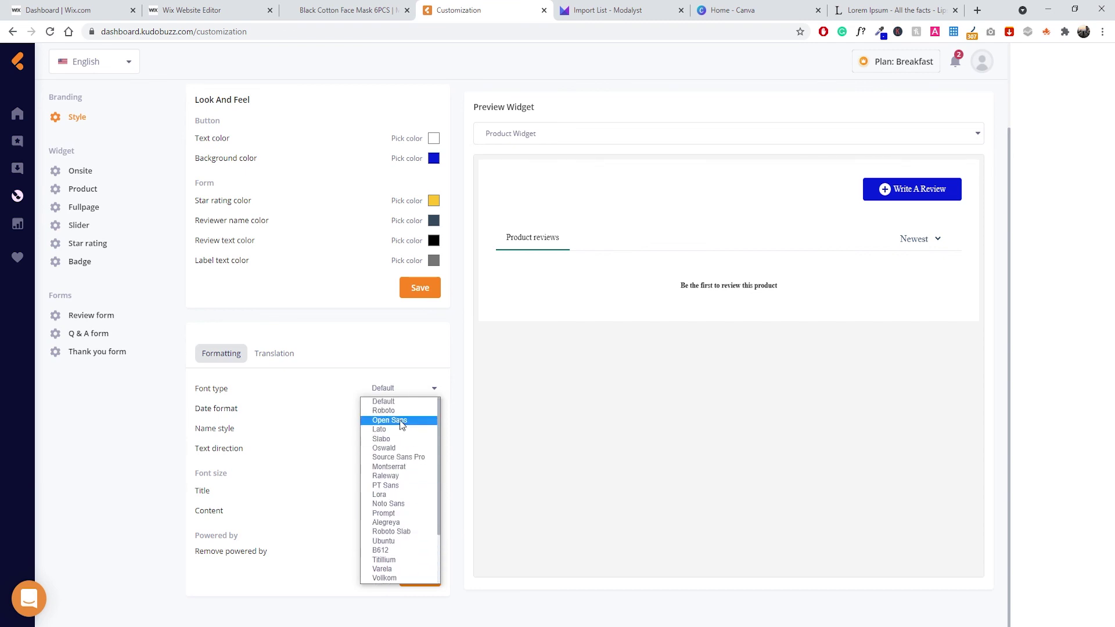
{"action": "left_click", "coordinate": [397, 413]}
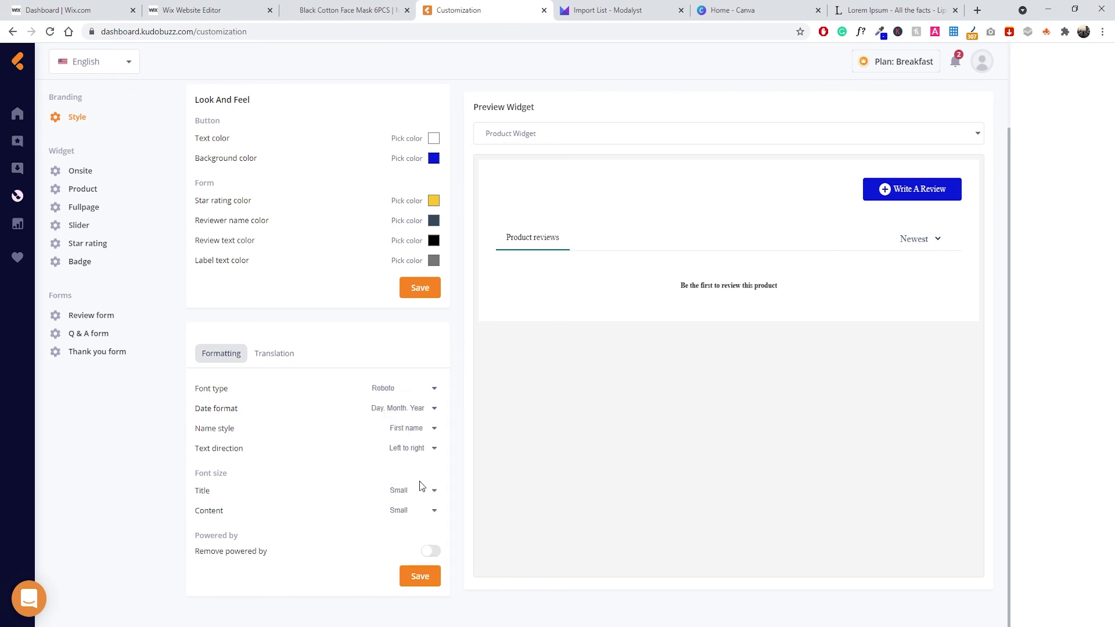
{"action": "left_click", "coordinate": [411, 576]}
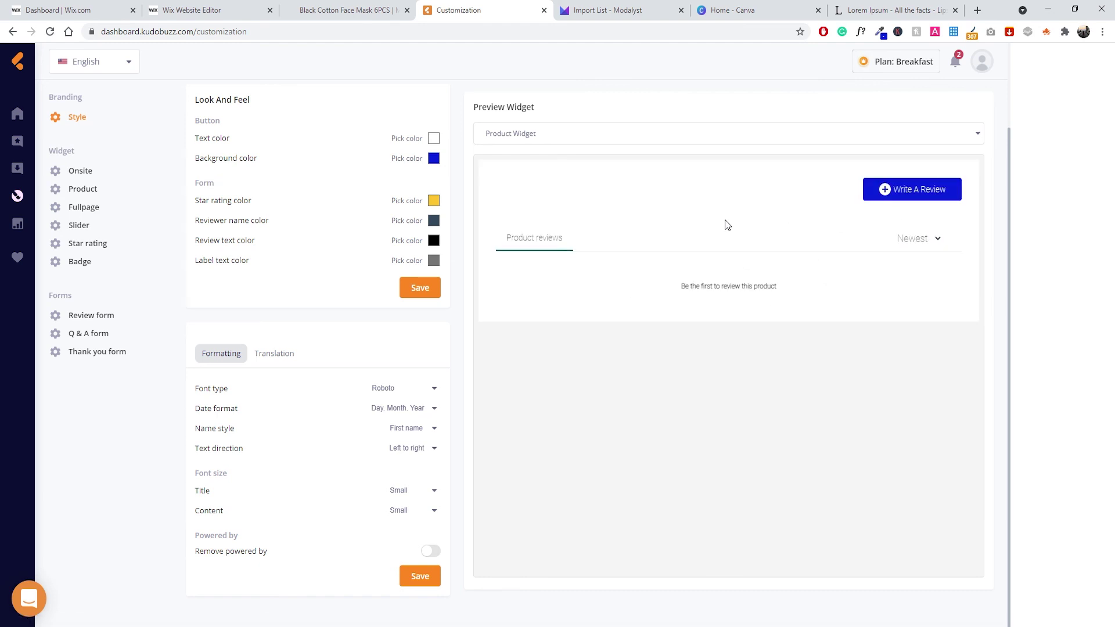
Switch to the live product page and check the font of its reviews section.
{"action": "left_click", "coordinate": [335, 12]}
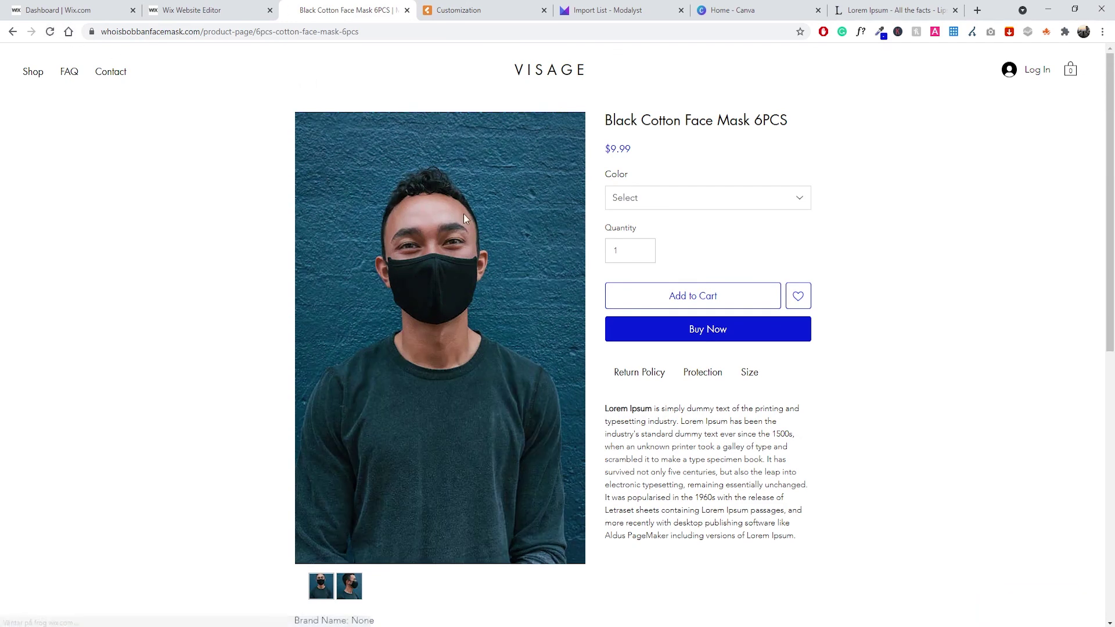
{"action": "scroll", "coordinate": [463, 214], "scroll_direction": "down", "scroll_amount": 9}
{"action": "scroll", "coordinate": [449, 217], "scroll_direction": "down", "scroll_amount": 1}
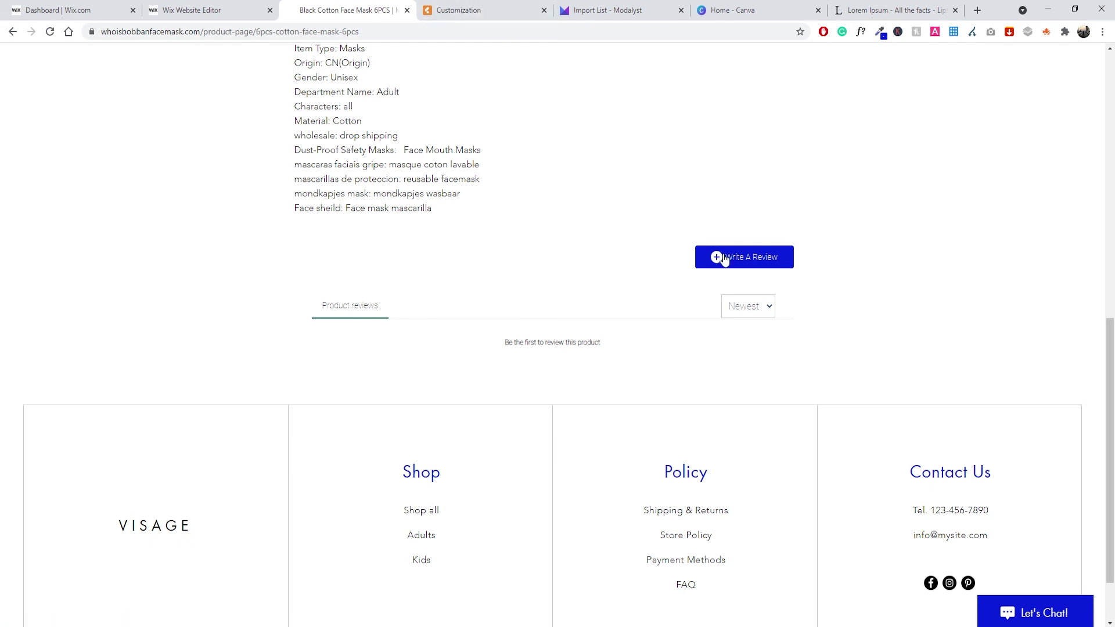
Switch back to the Kudobuzz customization page and look over the name style options in the formatting settings.
{"action": "scroll", "coordinate": [662, 312], "scroll_direction": "up", "scroll_amount": 2}
{"action": "scroll", "coordinate": [617, 360], "scroll_direction": "down", "scroll_amount": 1}
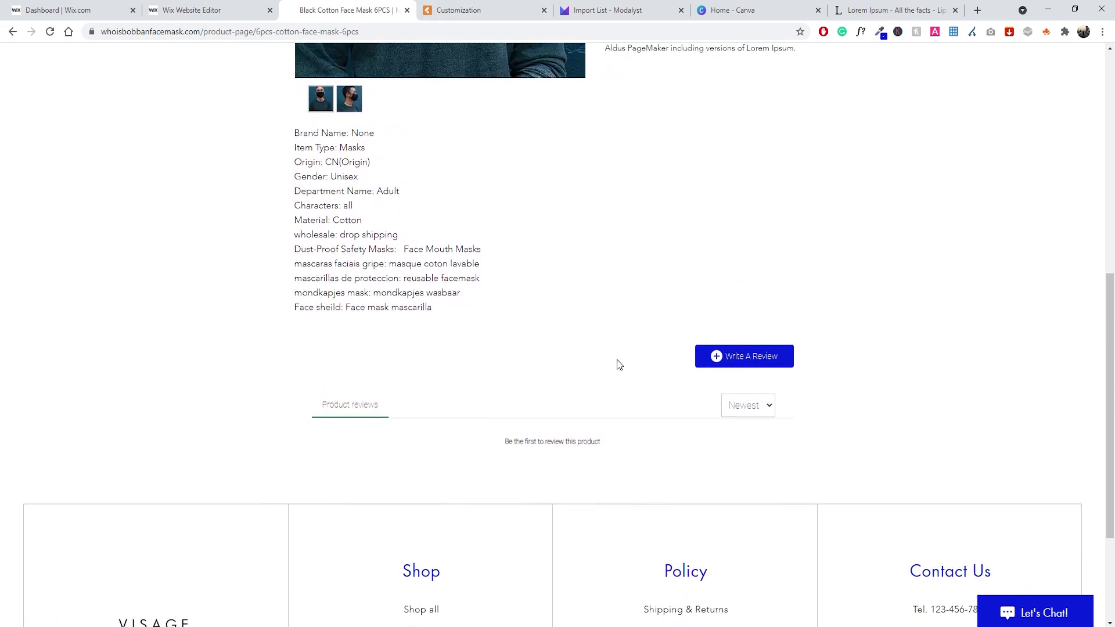
{"action": "left_click", "coordinate": [456, 11]}
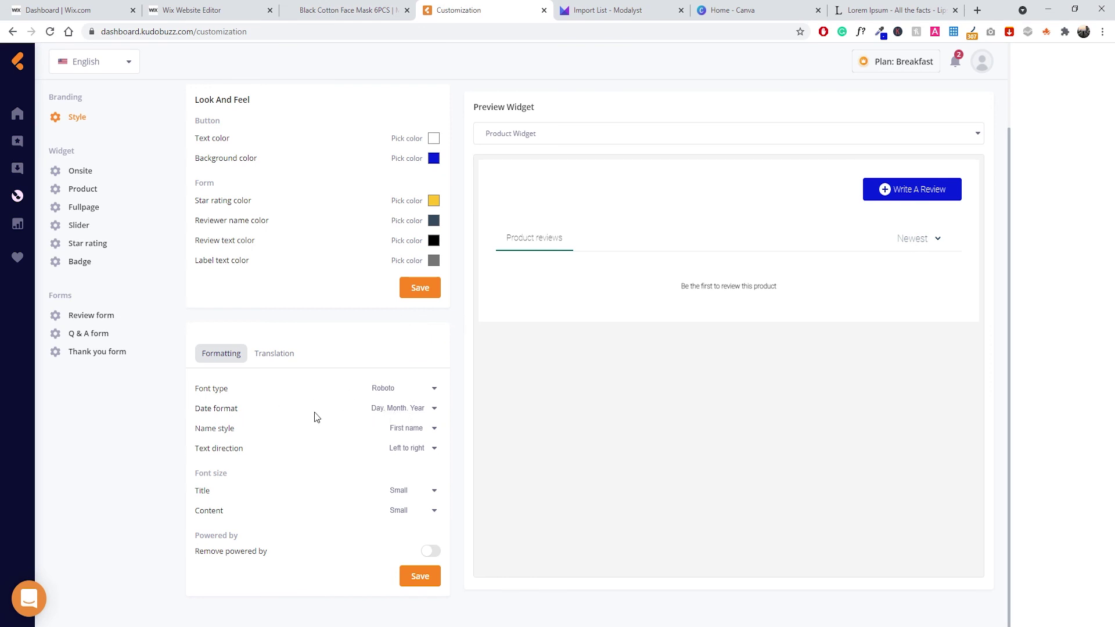
{"action": "left_click", "coordinate": [410, 430]}
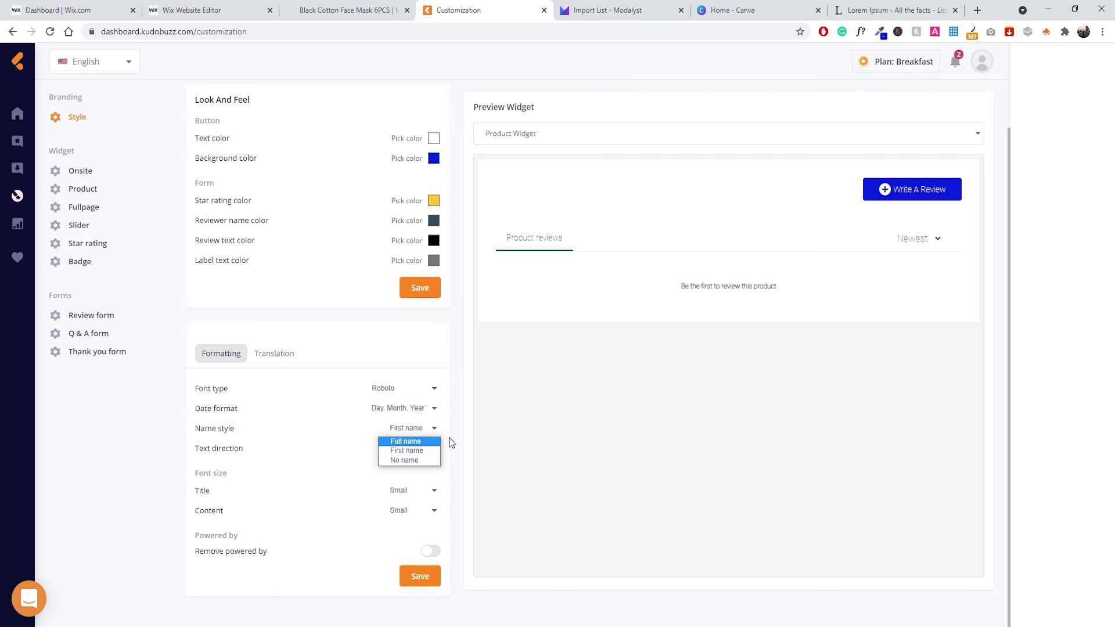
{"action": "left_click", "coordinate": [330, 435]}
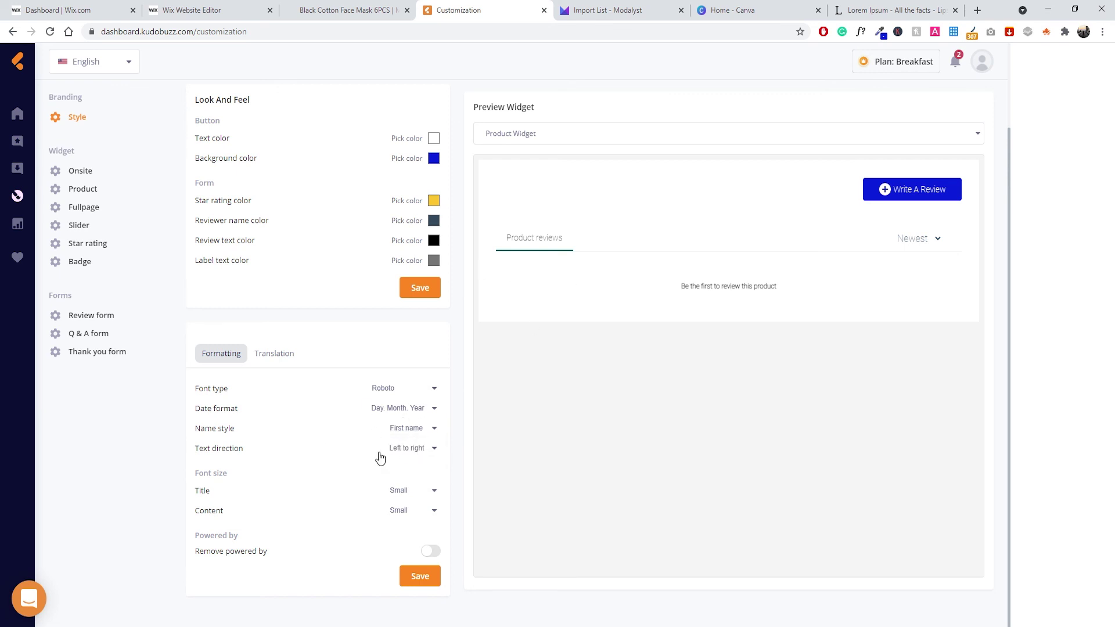
Review the text direction options and the title and content font sizes, keeping Left to right and Small for both sizes.
{"action": "left_click", "coordinate": [416, 458]}
{"action": "left_click", "coordinate": [408, 464]}
{"action": "left_click", "coordinate": [401, 498]}
{"action": "left_click", "coordinate": [422, 514]}
{"action": "left_click", "coordinate": [401, 494]}
{"action": "left_click", "coordinate": [410, 523]}
{"action": "left_click", "coordinate": [406, 491]}
{"action": "left_click", "coordinate": [410, 501]}
{"action": "left_click", "coordinate": [406, 512]}
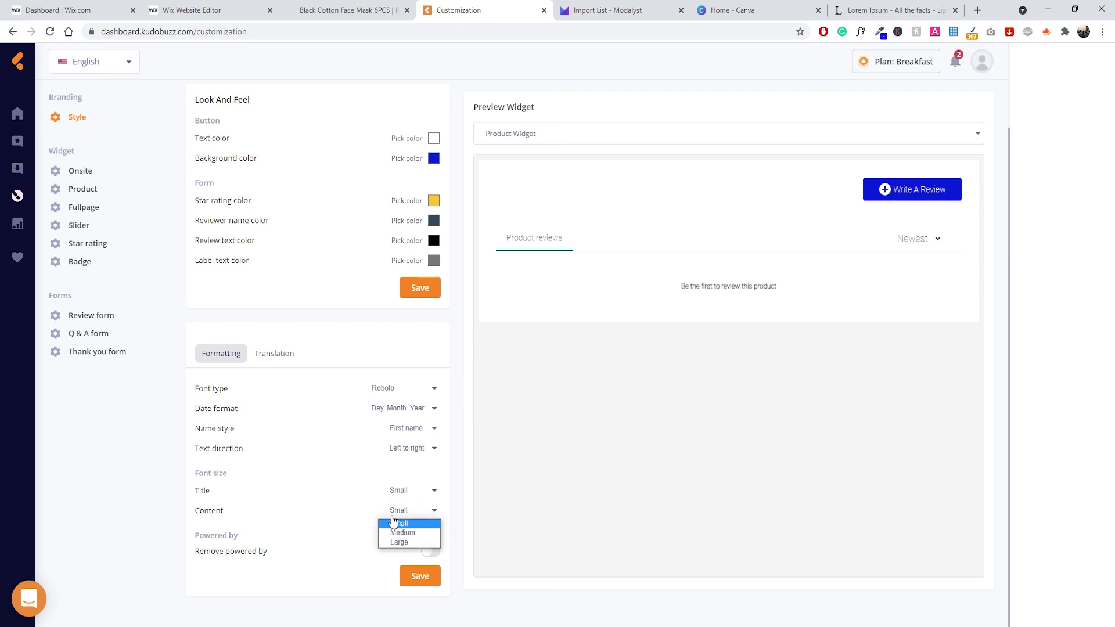
{"action": "left_click", "coordinate": [414, 525]}
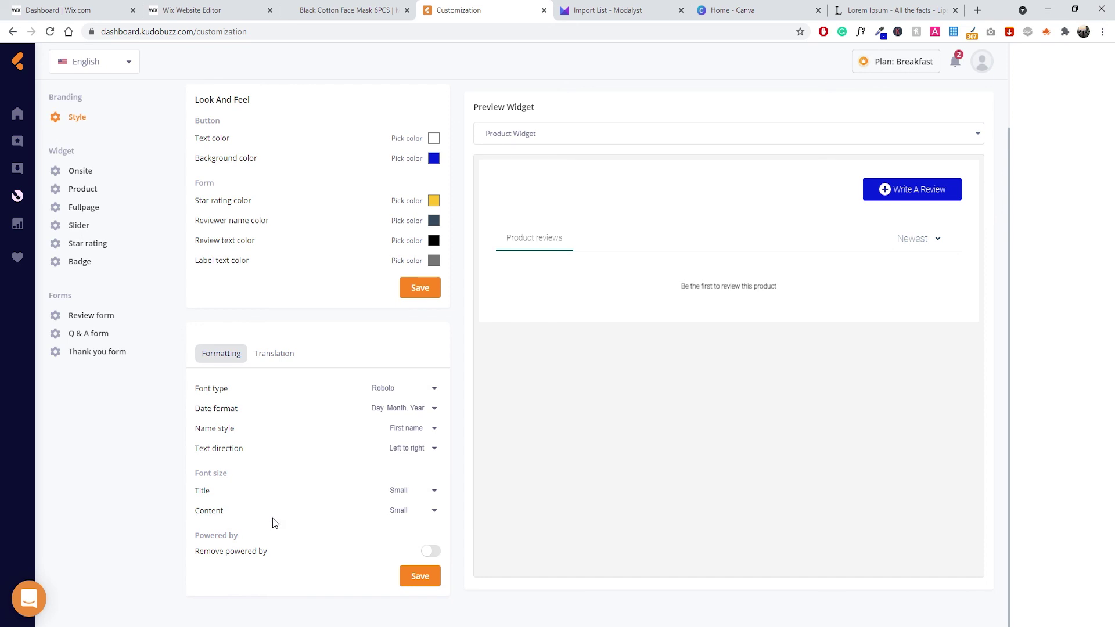
Enable Remove powered by in the formatting settings and save them.
{"action": "left_click_drag", "start_coordinate": [245, 536], "coordinate": [201, 537]}
{"action": "left_click", "coordinate": [220, 538]}
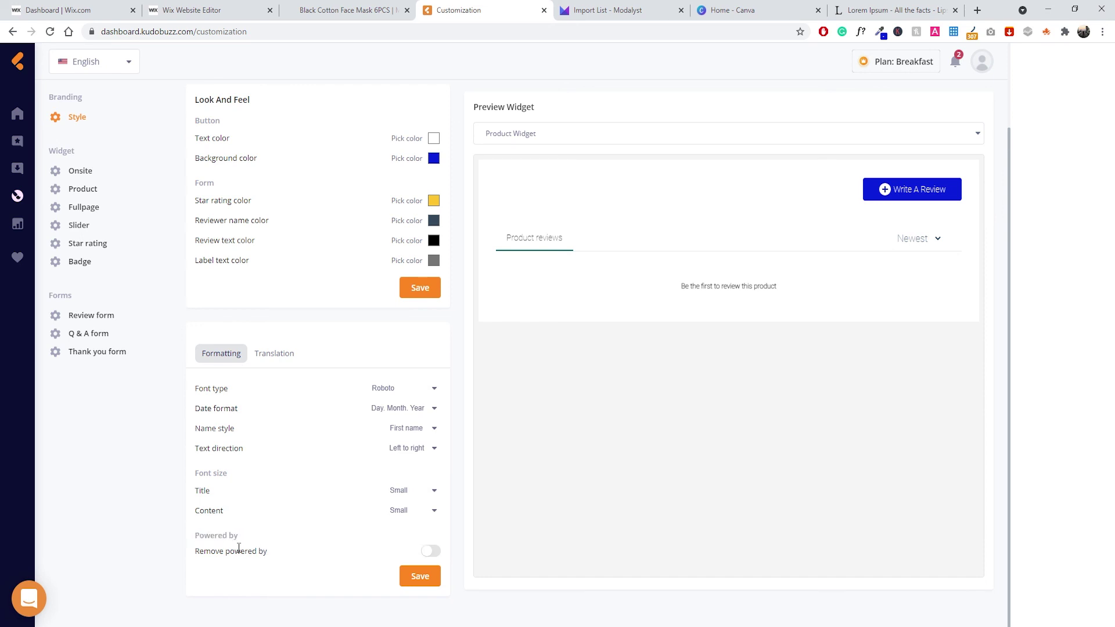
{"action": "left_click", "coordinate": [428, 553]}
{"action": "left_click", "coordinate": [411, 576]}
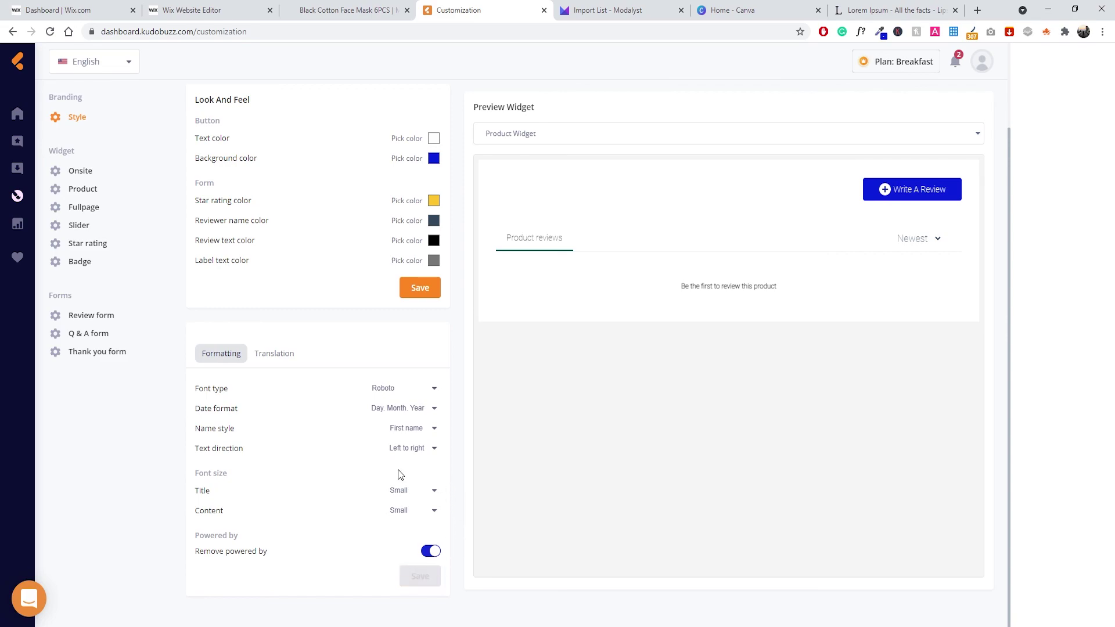